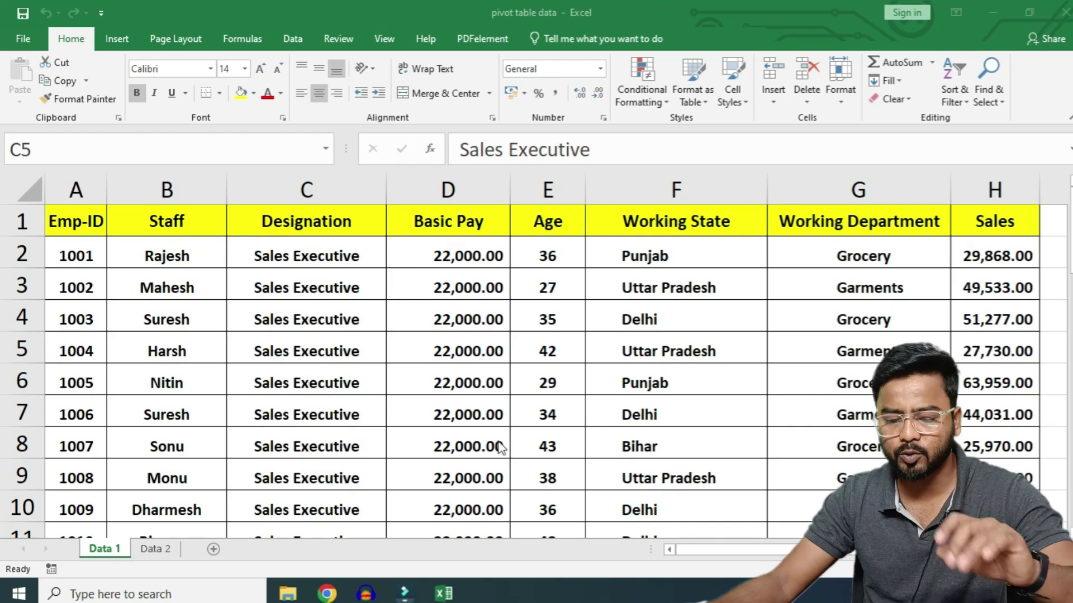
Review the full extent of the employee table on the Data 1 sheet.
scroll(411, 366, down, 5)
scroll(406, 376, down, 3)
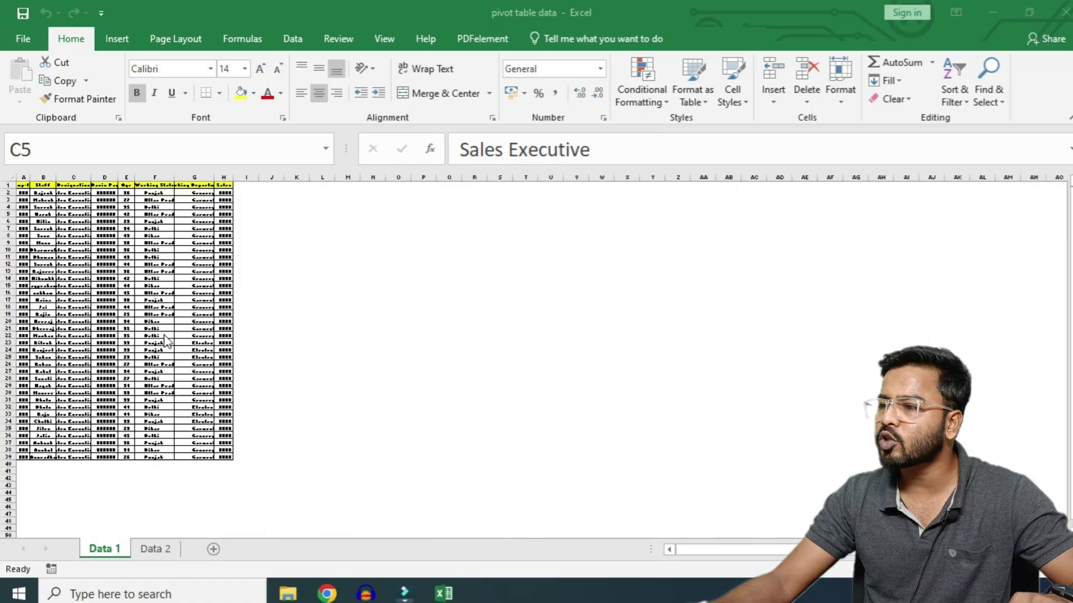
drag(23, 184, 196, 457)
Examine the Data 2 sheet's sales dates and the first day's sales figures for each staff member.
click(149, 549)
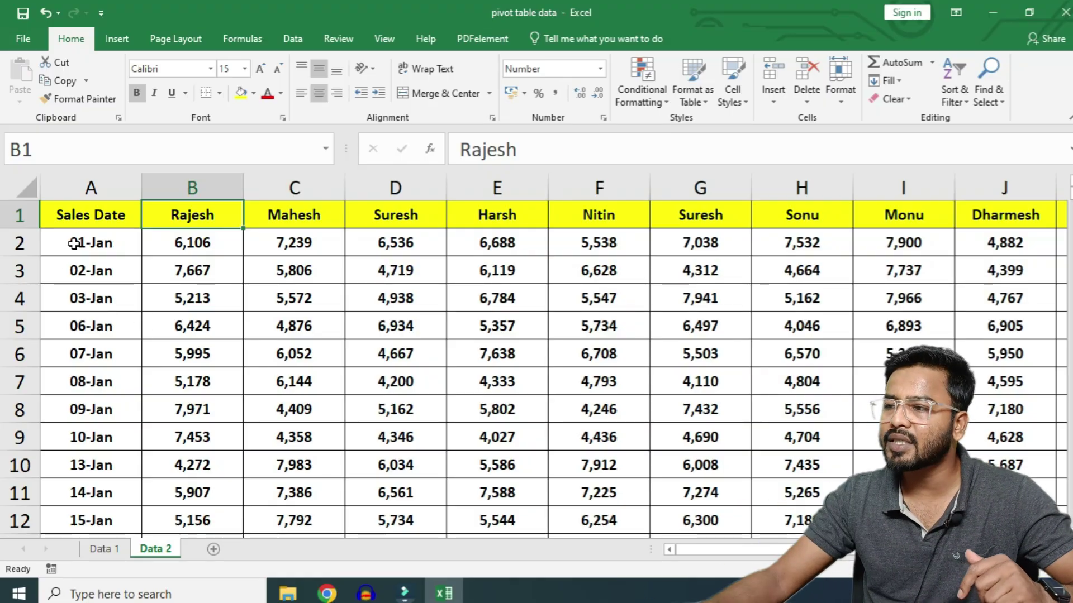
click(76, 242)
click(79, 272)
click(87, 242)
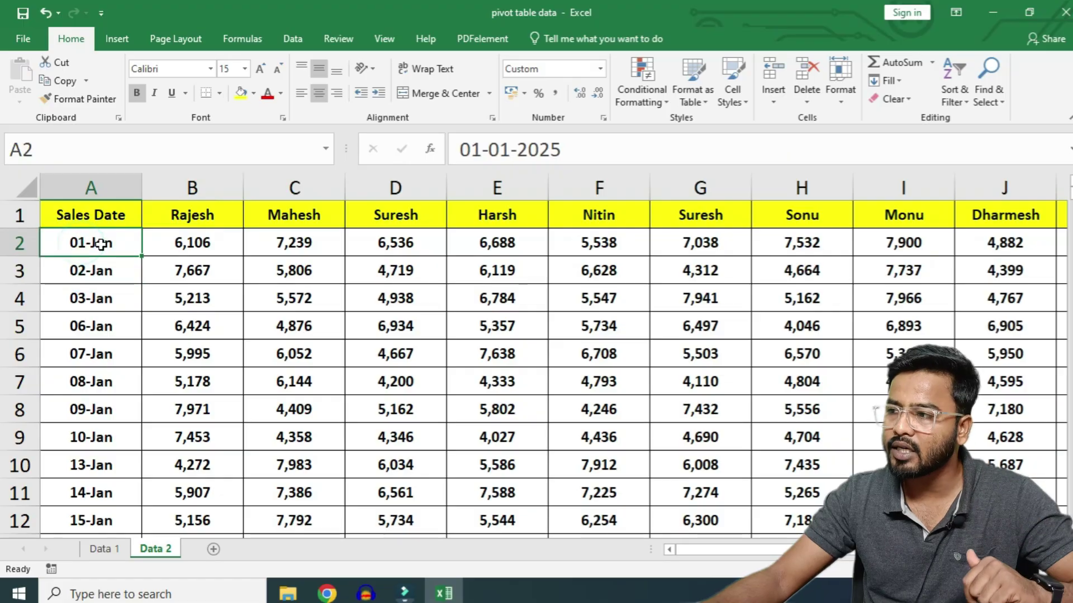
click(199, 240)
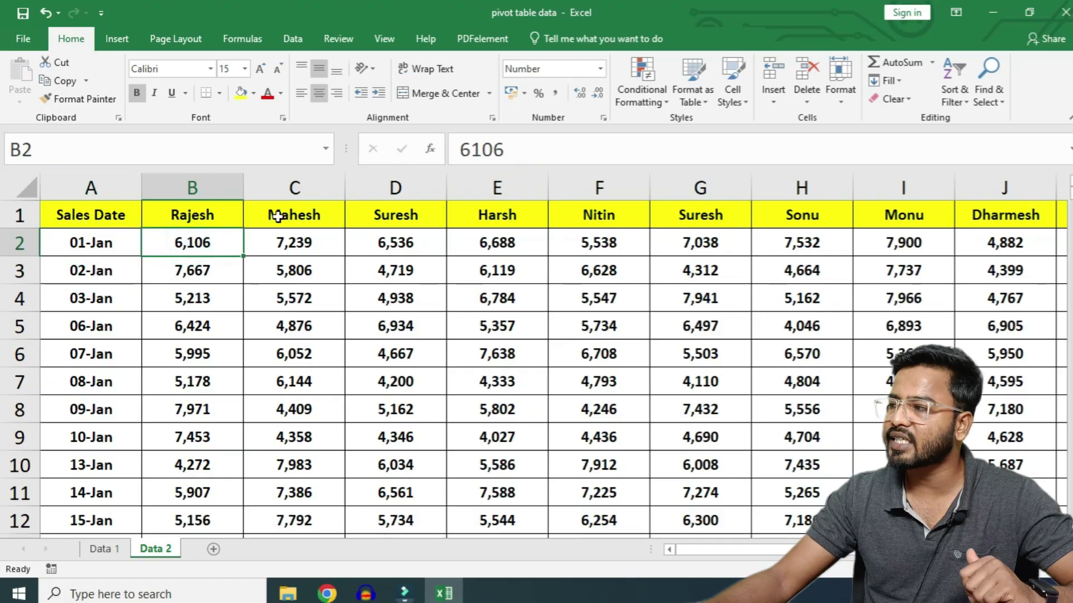
click(279, 237)
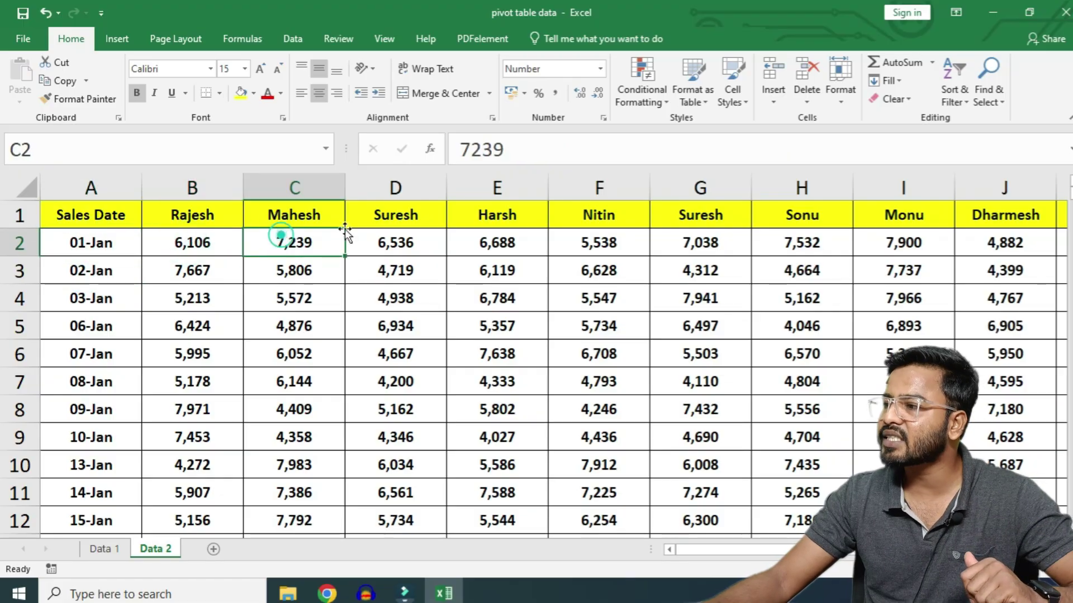
click(386, 241)
click(499, 239)
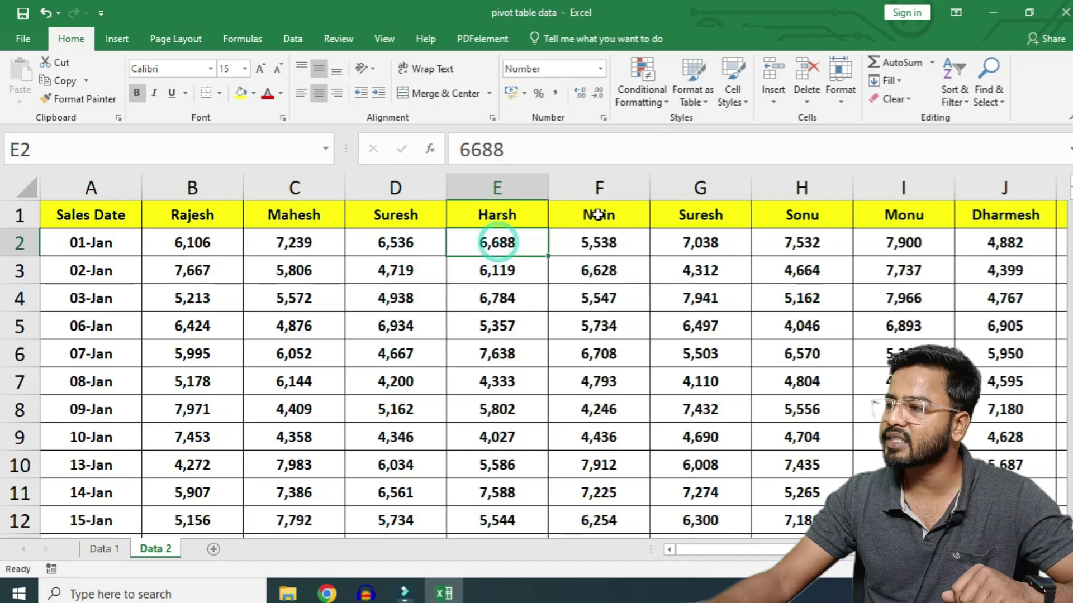
click(597, 237)
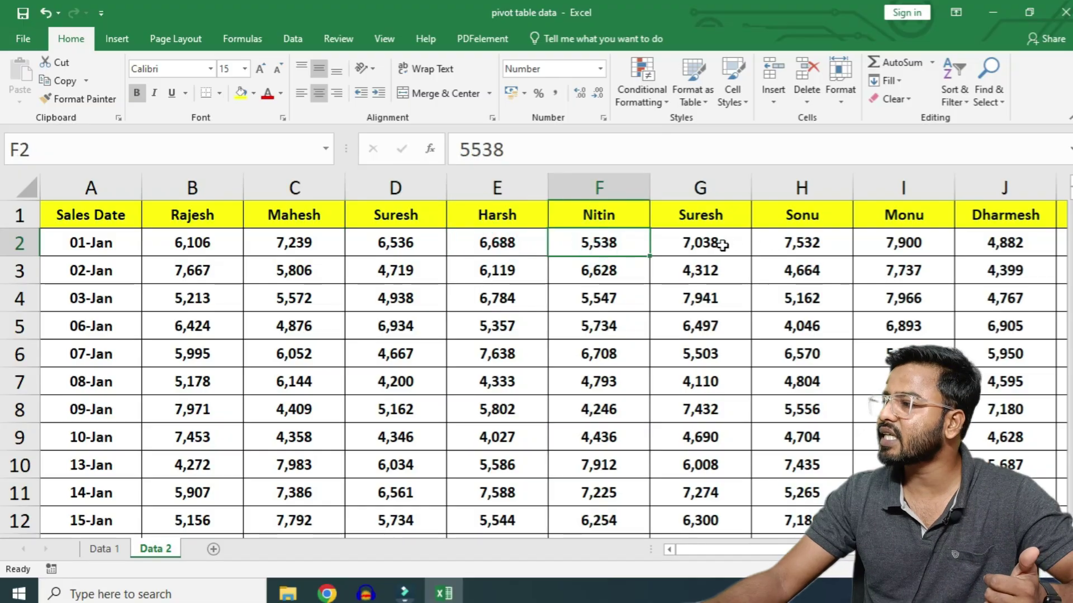
click(720, 242)
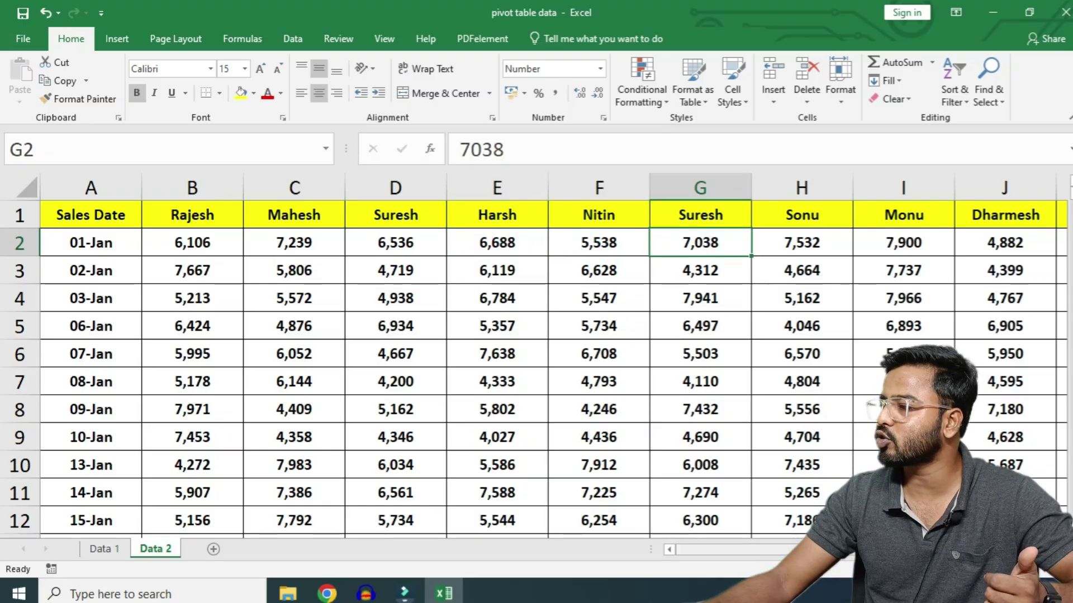
scroll(839, 565, right, 2)
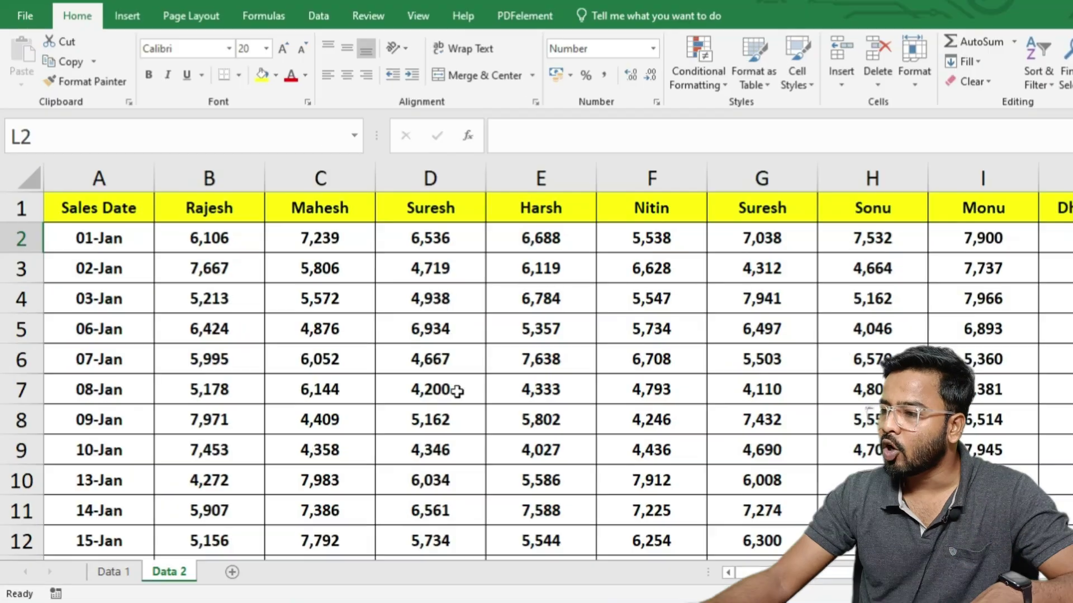
Select the entire daily sales table on Data 2 to review its full size.
scroll(469, 388, down, 8)
scroll(364, 414, down, 2)
scroll(365, 414, down, 5)
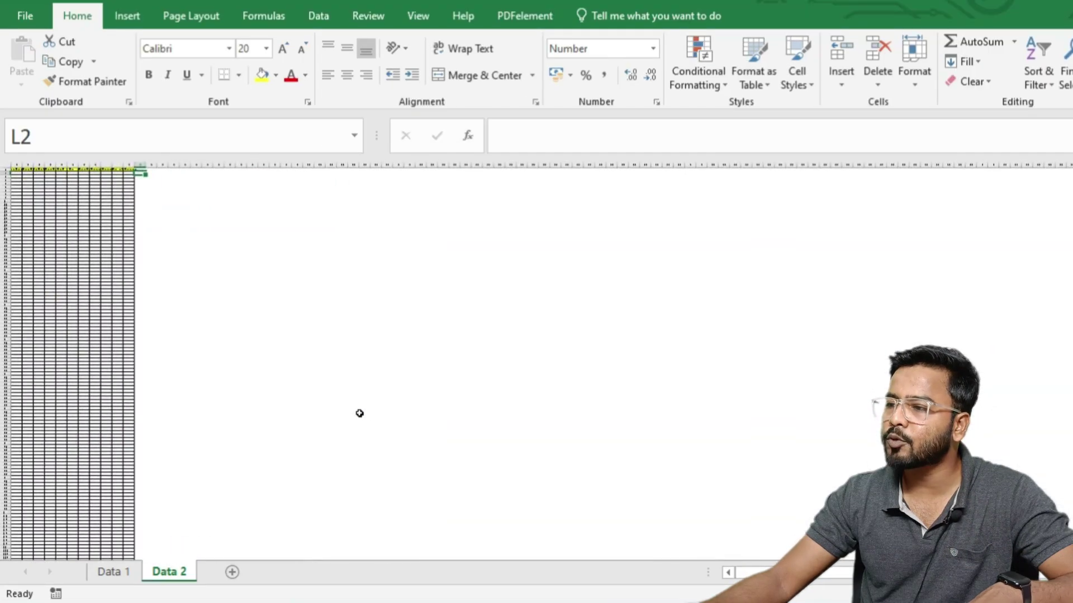
drag(17, 170, 113, 560)
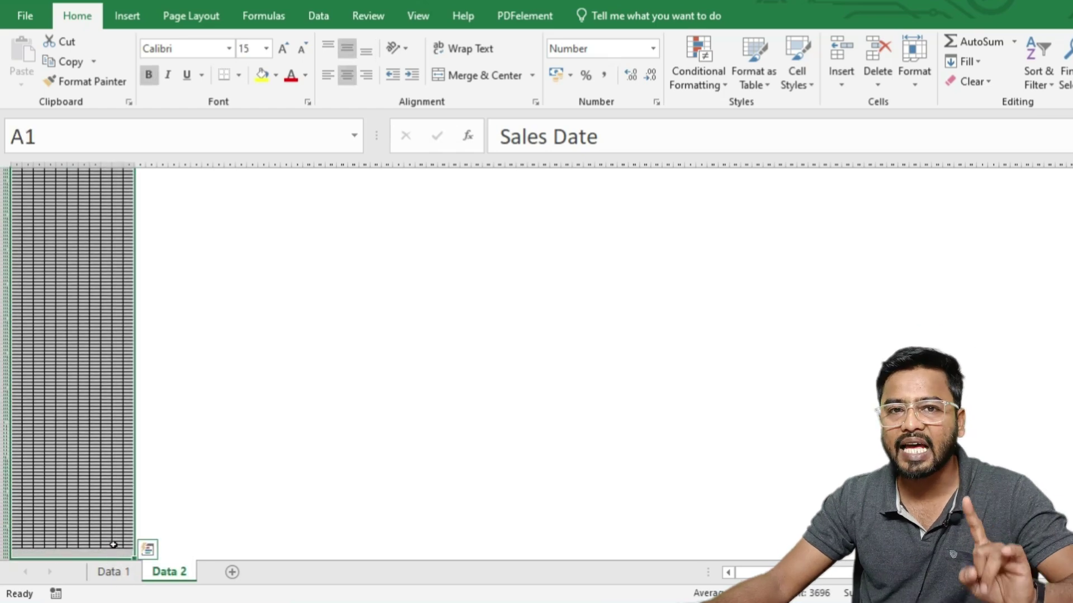
scroll(66, 366, up, 18)
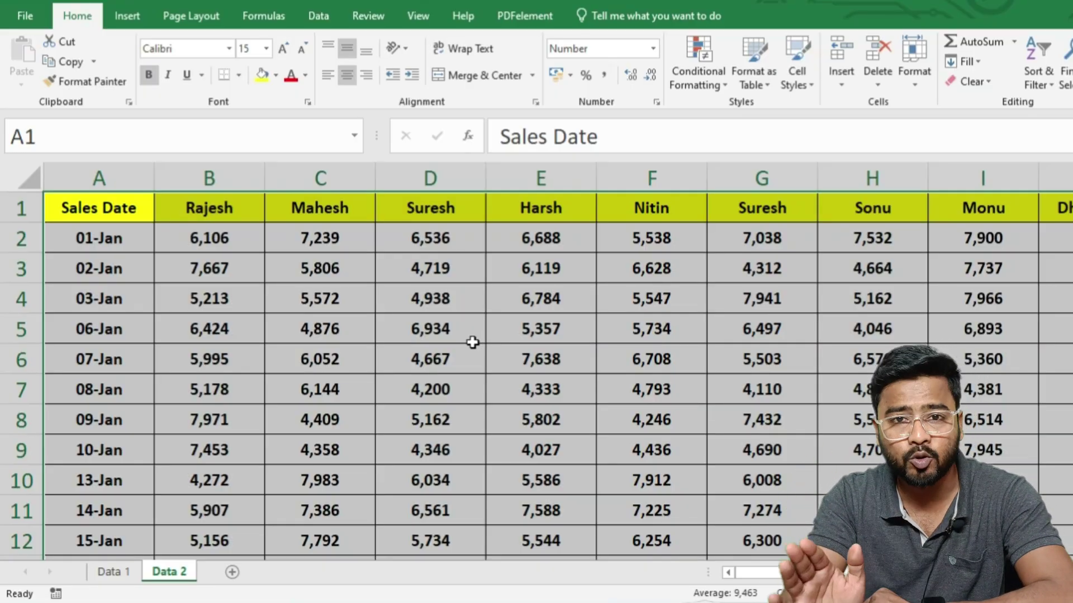
Examine the Data 1 employee records across ID, staff, designation, basic pay, sales, working state and working department.
click(119, 573)
scroll(98, 364, up, 6)
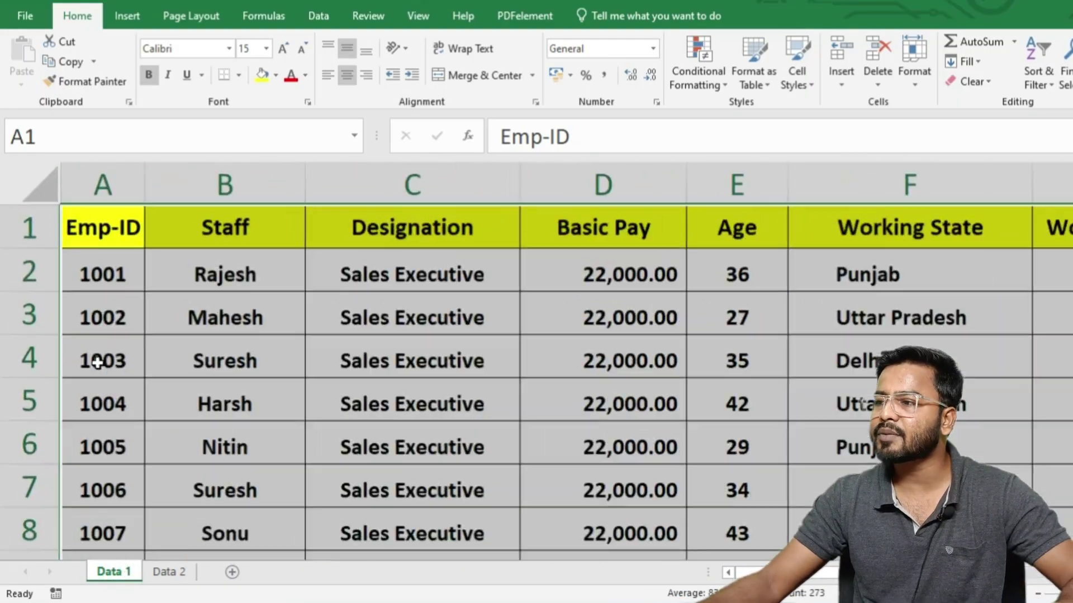
scroll(449, 368, down, 3)
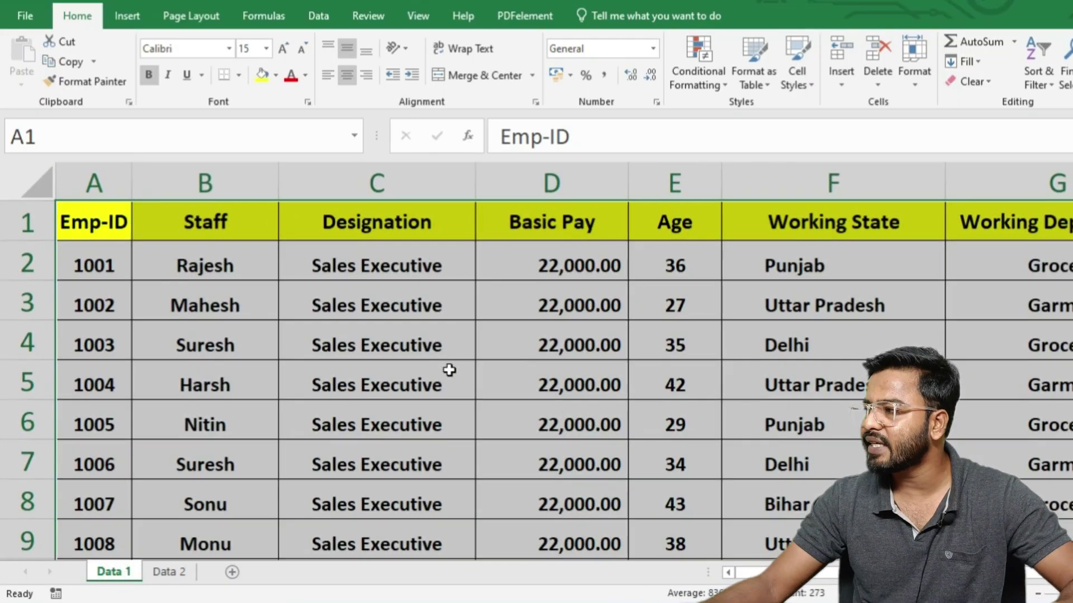
click(449, 367)
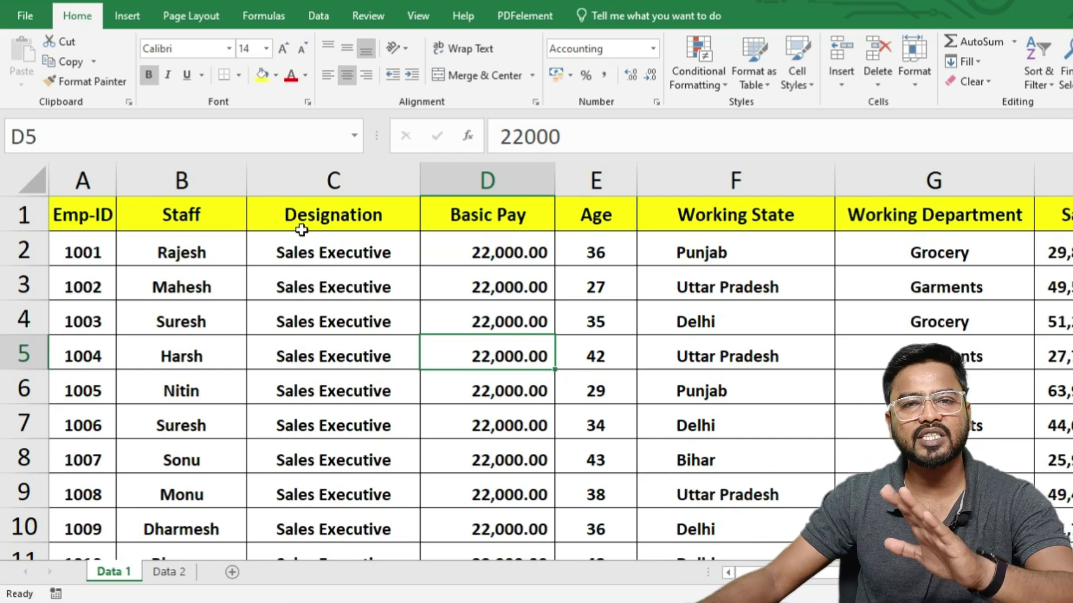
click(87, 251)
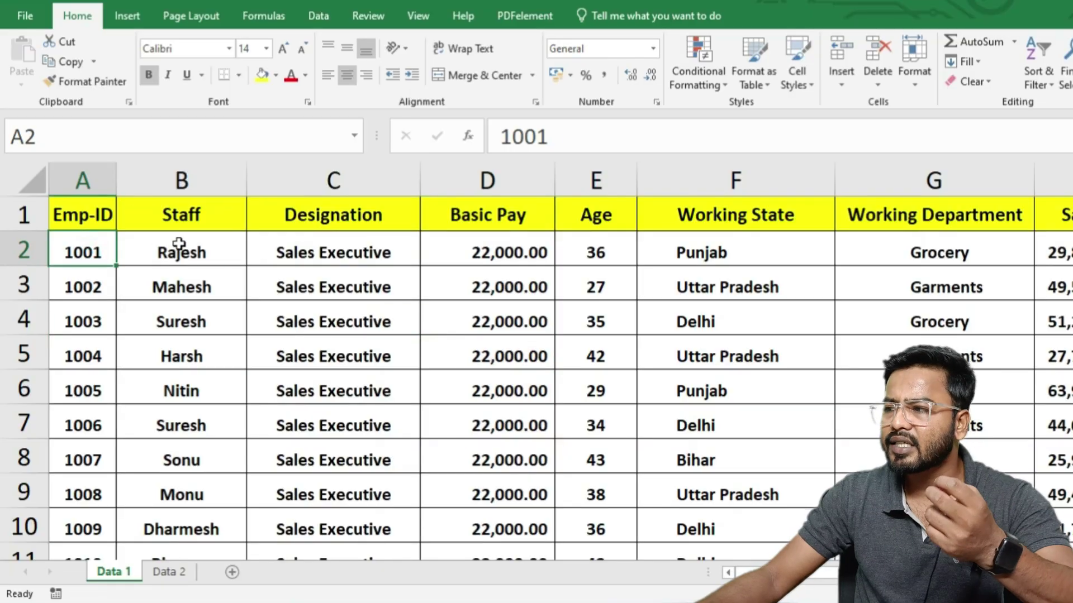
click(179, 246)
click(383, 249)
click(473, 248)
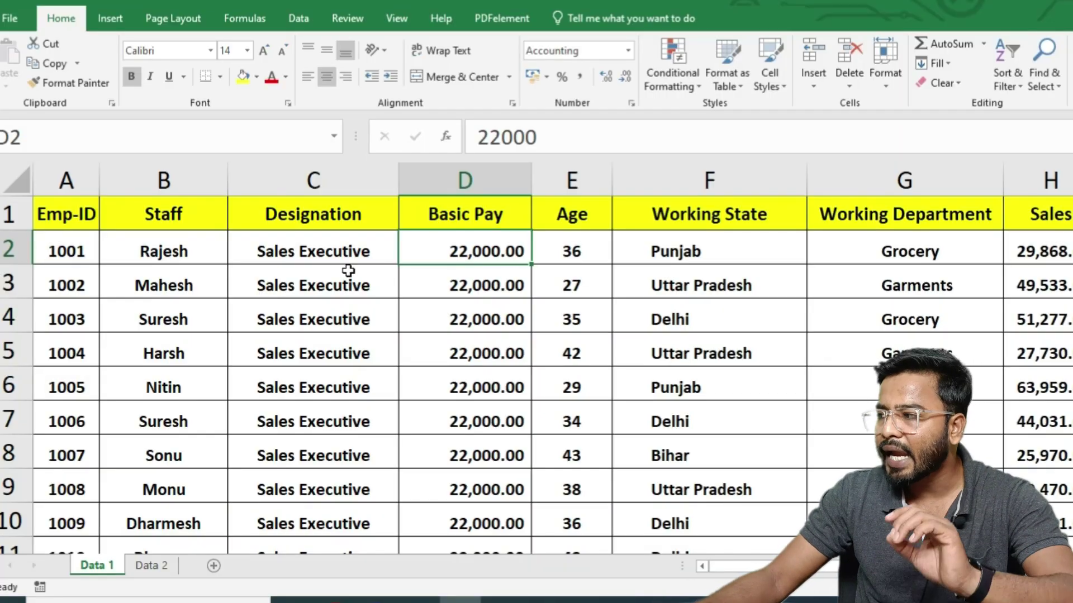
drag(1062, 250, 1050, 386)
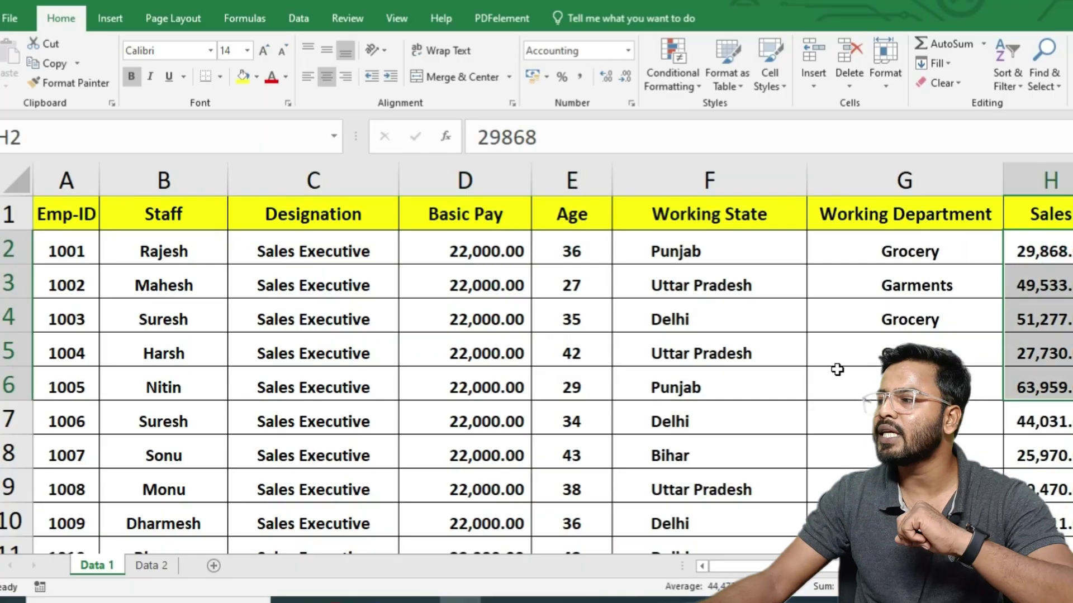
click(683, 252)
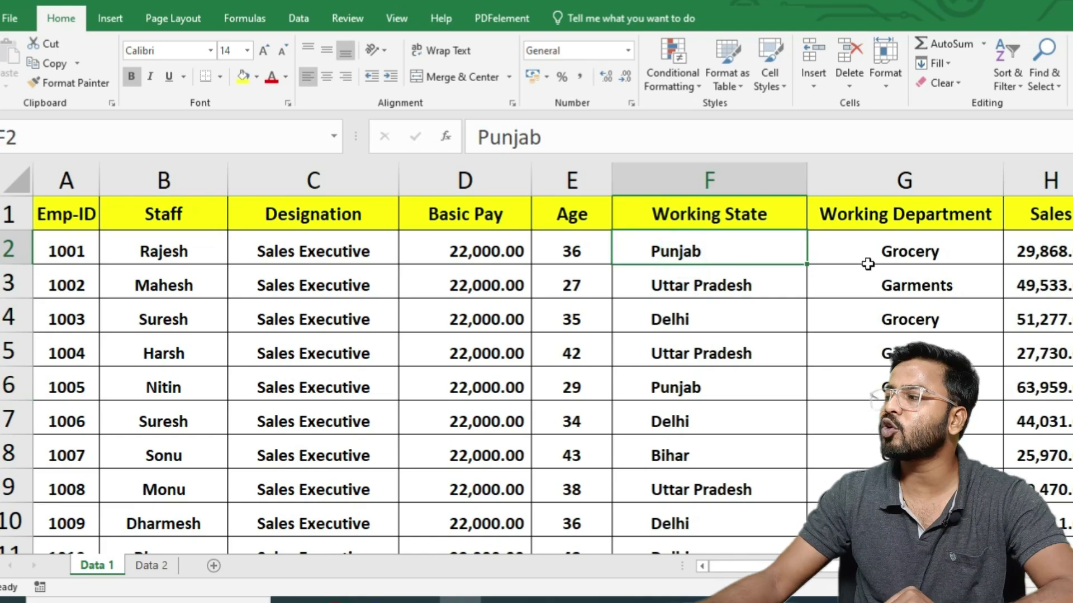
click(904, 285)
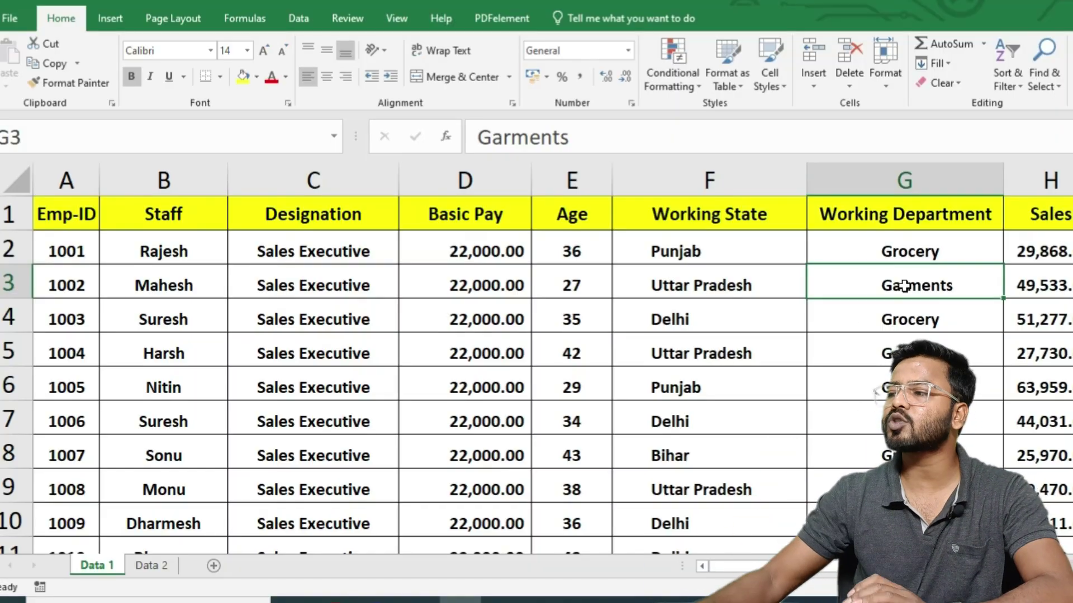
Create a PivotTable on a new worksheet from the full Data 1 table, range A1:H39.
click(443, 411)
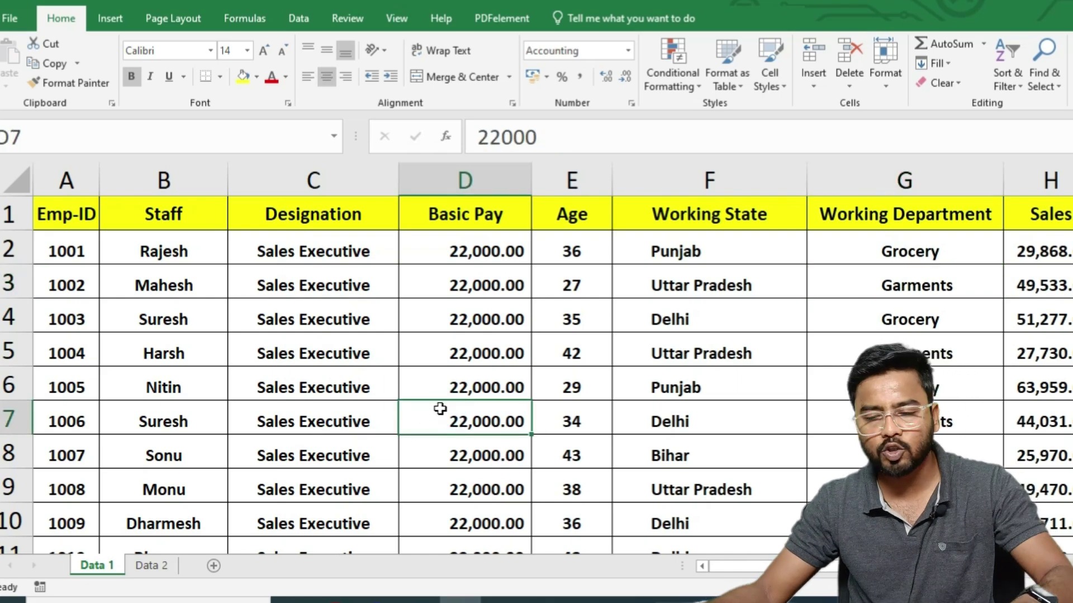
key(ctrl+a)
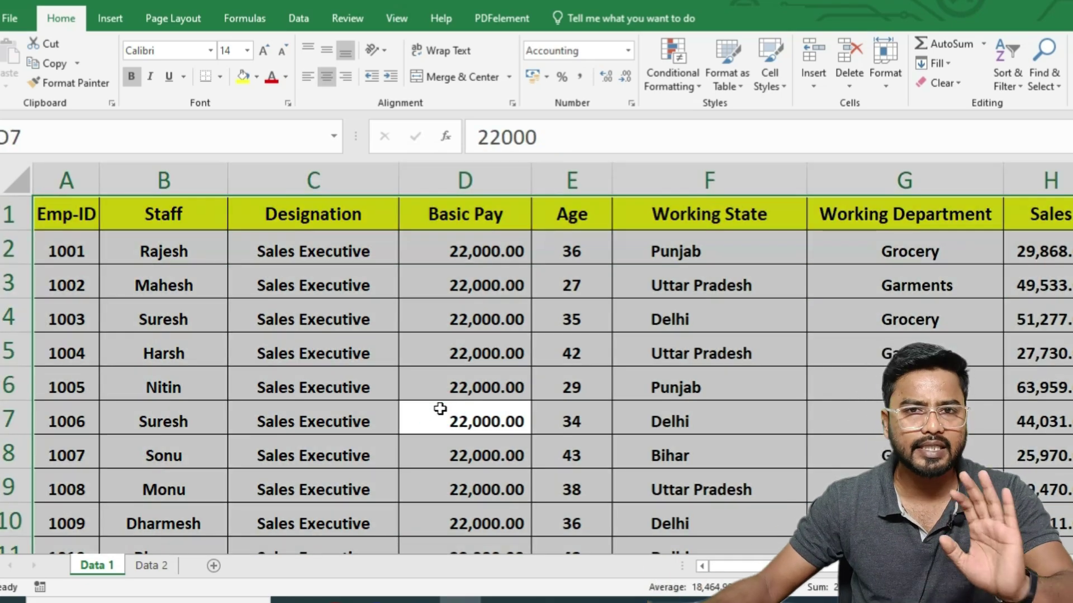
click(110, 19)
click(20, 53)
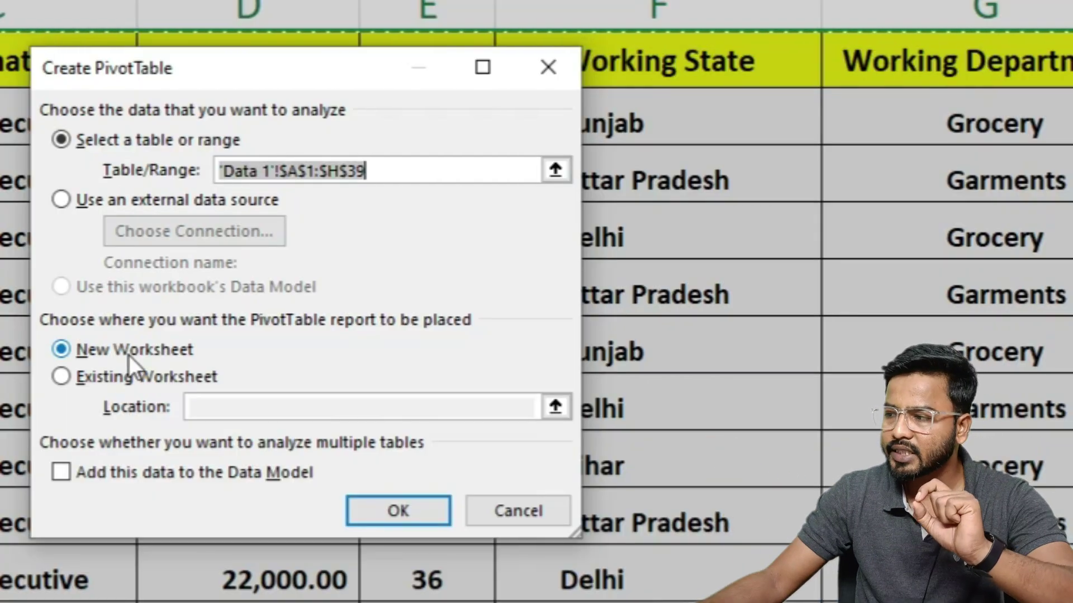
click(430, 521)
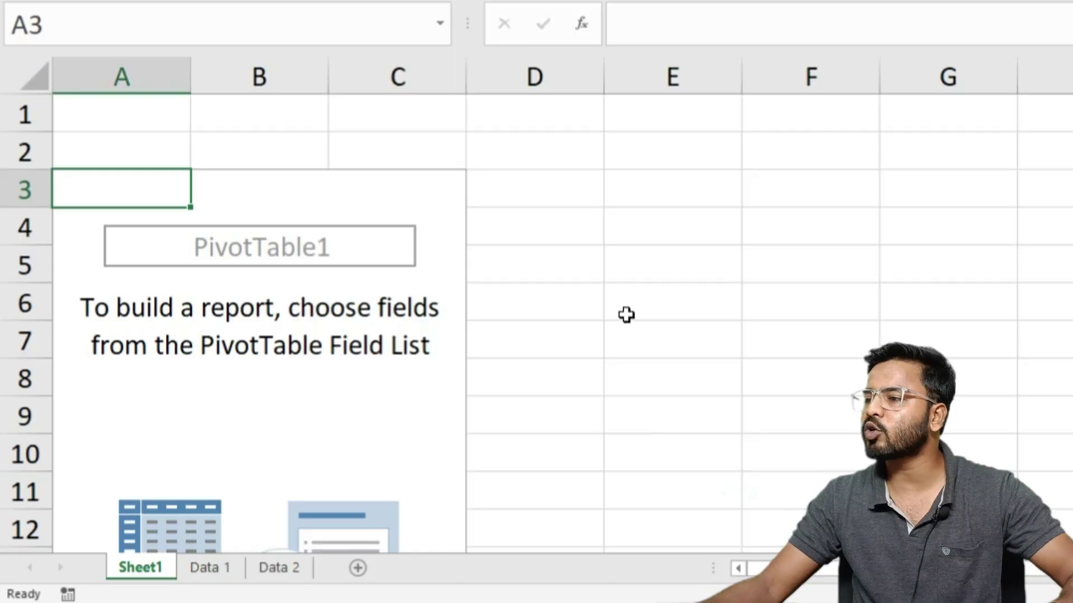
Compare the PivotTable field list on Sheet1 with the Data 1 column headers from Emp-ID through Age.
scroll(626, 314, down, 4)
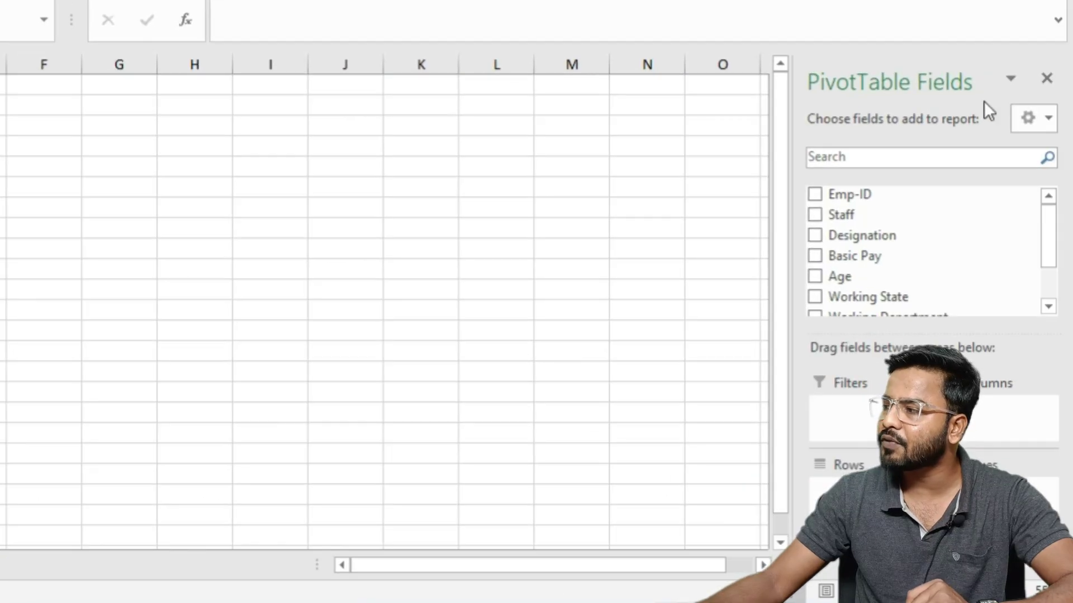
scroll(734, 213, up, 3)
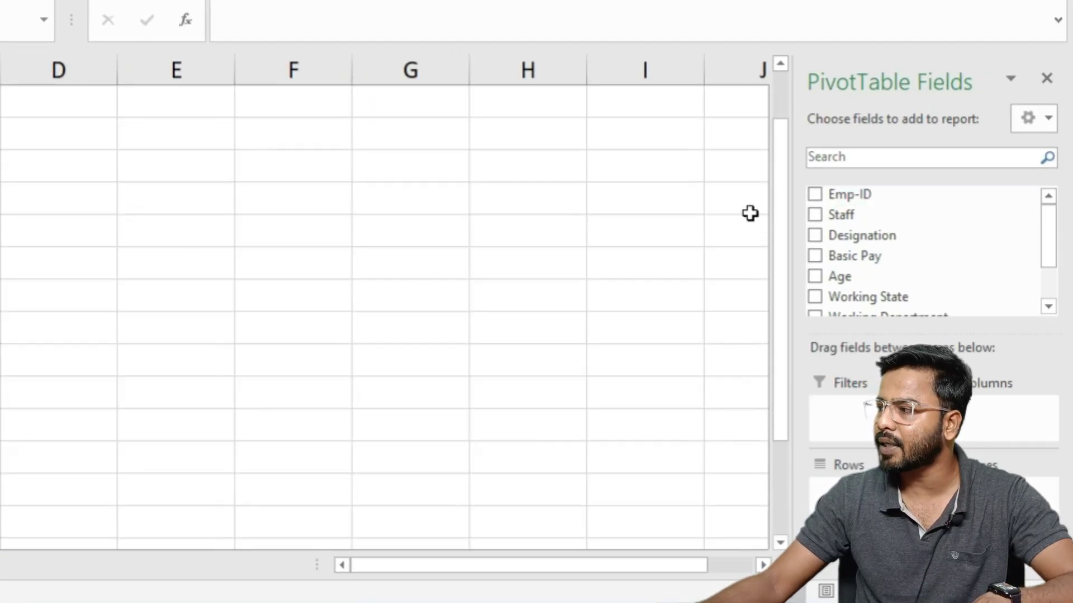
scroll(830, 228, down, 1)
scroll(502, 245, down, 3)
click(216, 568)
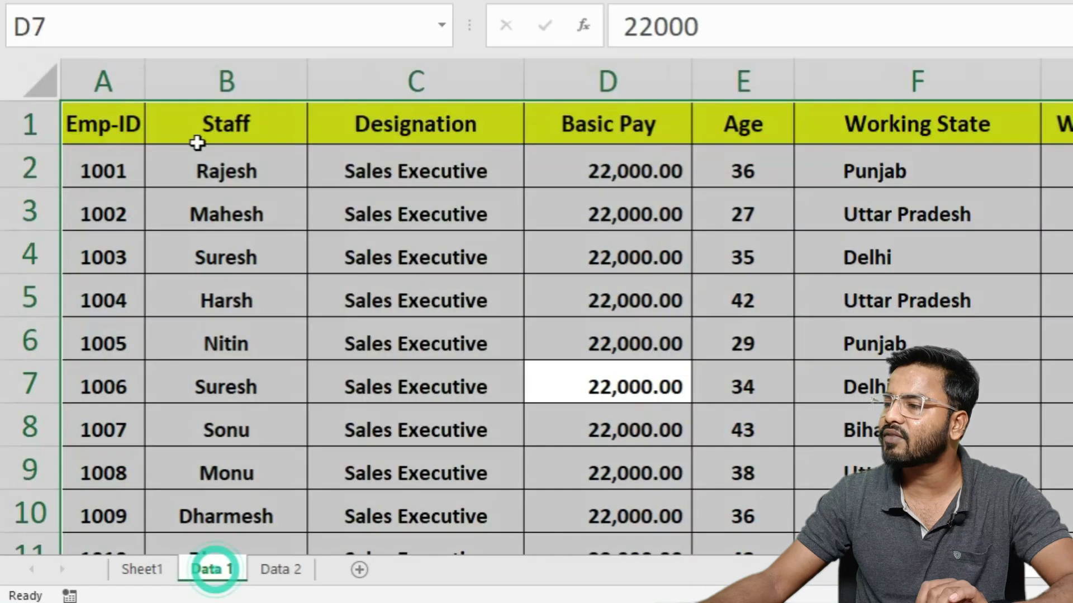
click(84, 127)
click(229, 123)
click(416, 115)
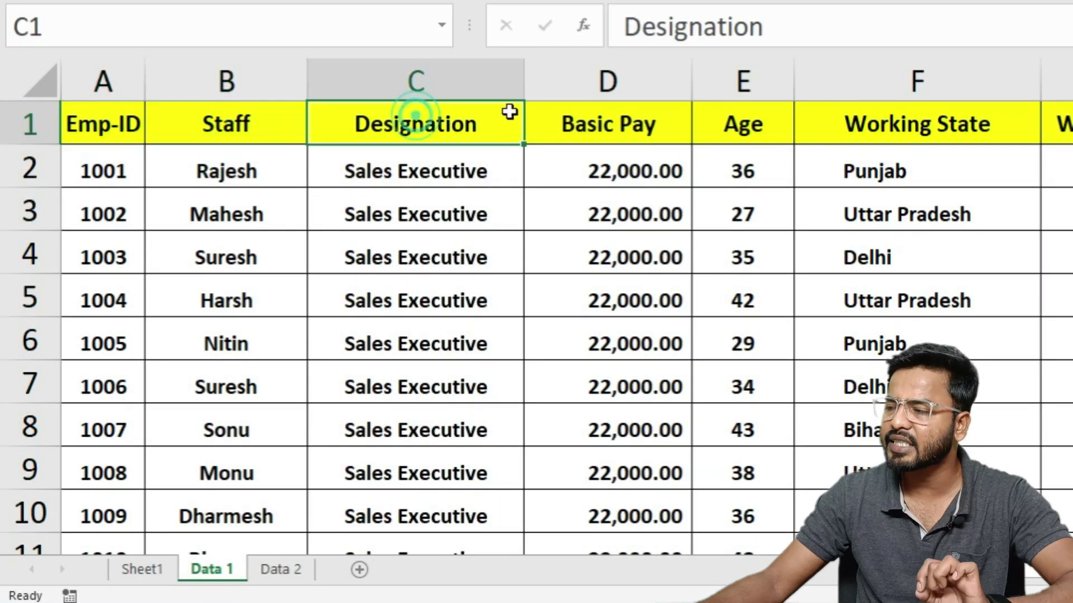
click(589, 112)
click(751, 125)
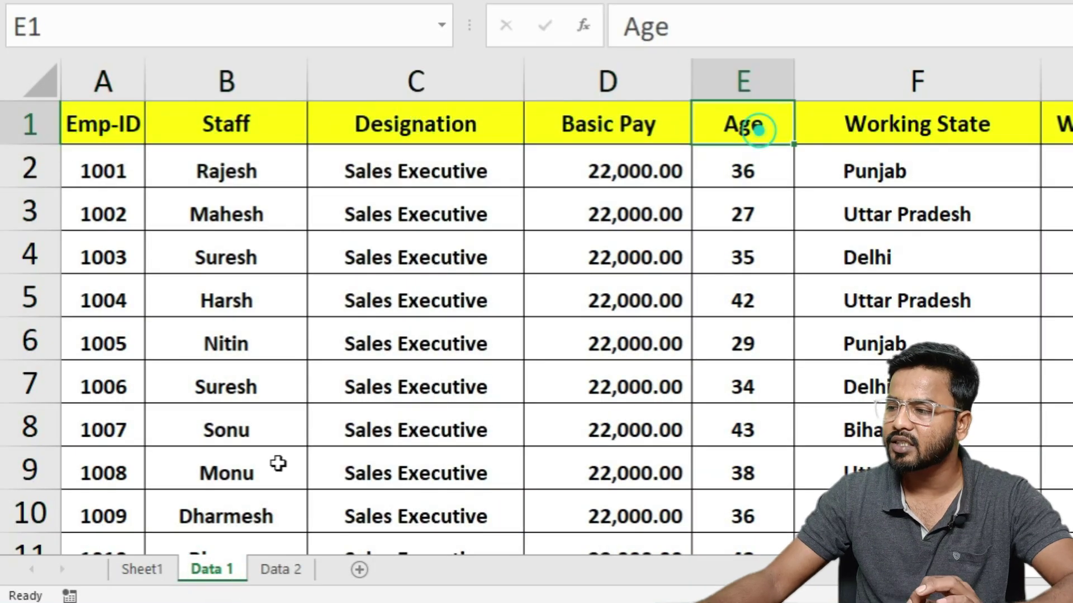
click(277, 569)
click(198, 570)
click(141, 568)
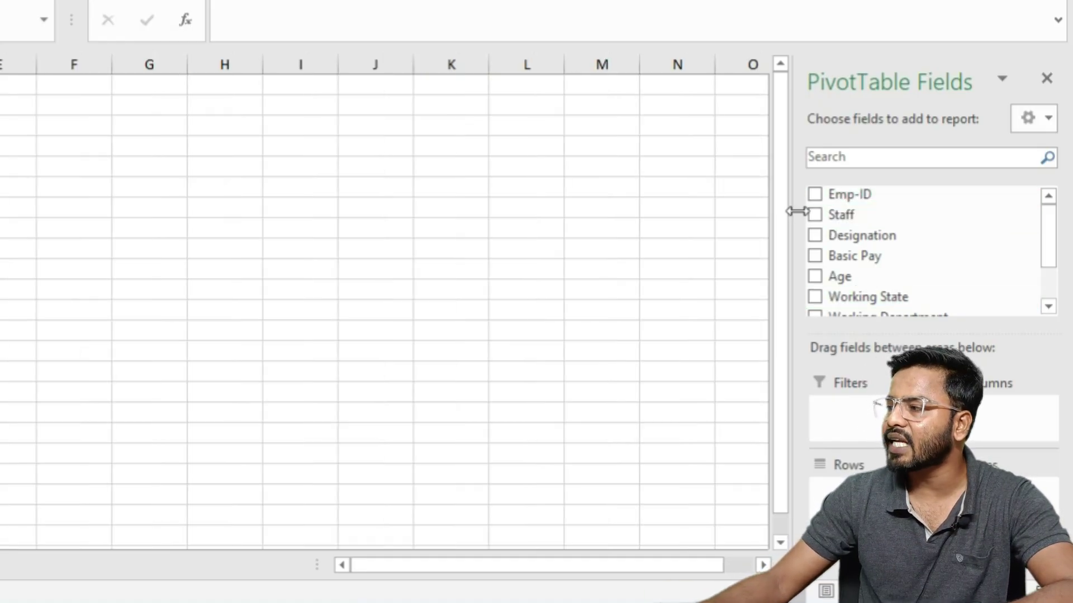
Add the Staff field as PivotTable rows and the Sales field as summed values.
click(815, 216)
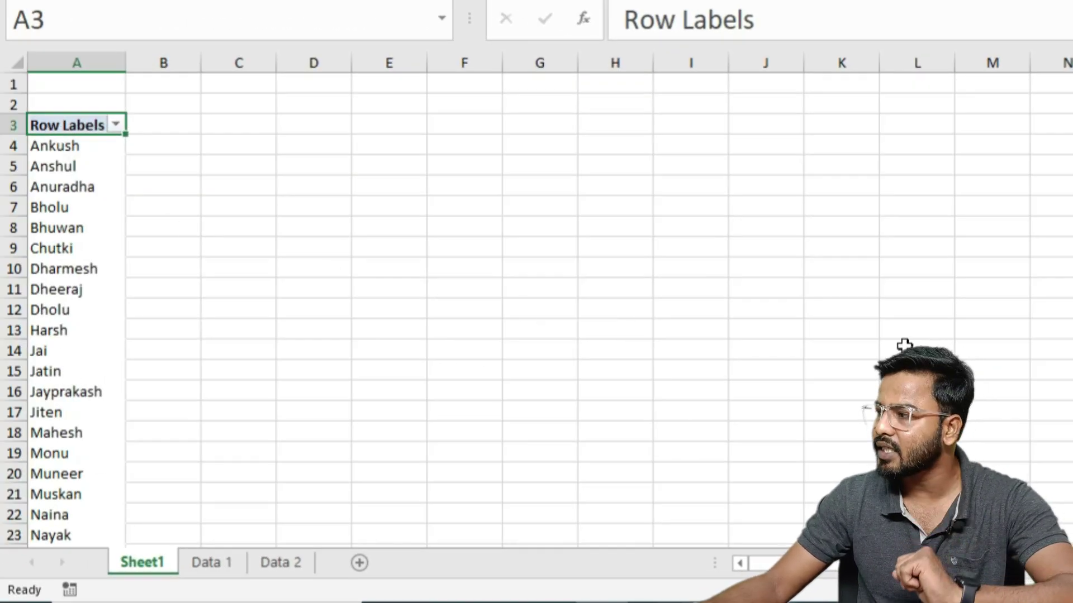
drag(1049, 241, 1048, 302)
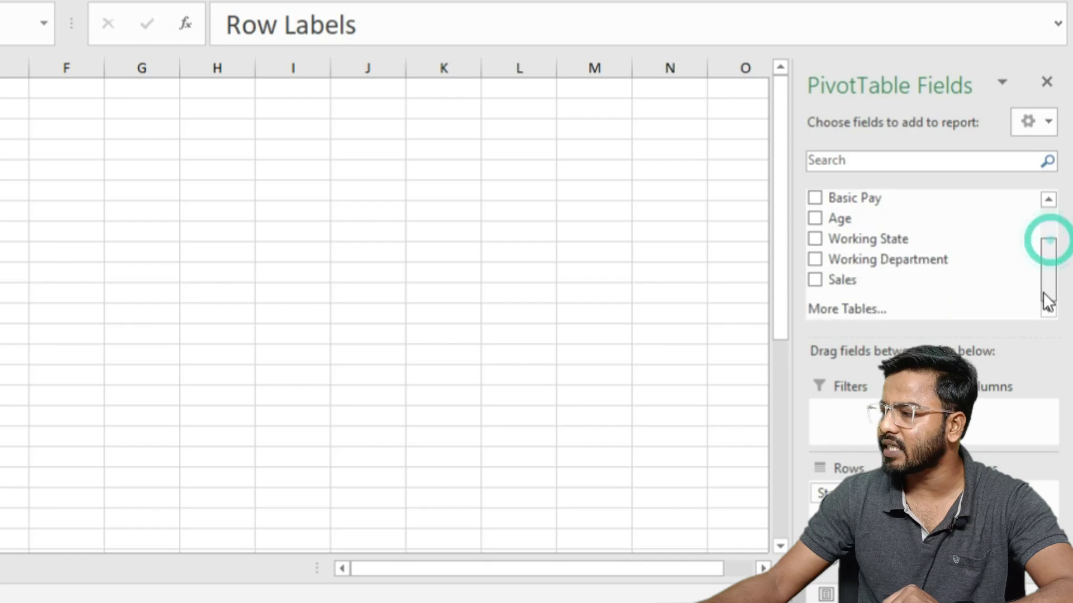
click(814, 281)
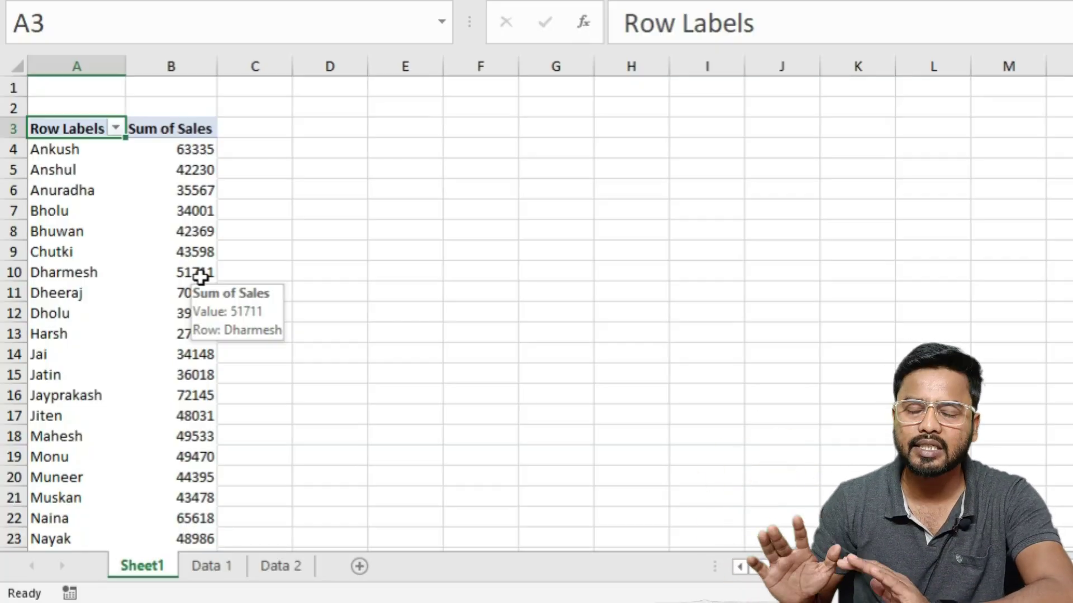
Compare the staff sales summary in the PivotTable with the source records on Data 1.
click(212, 565)
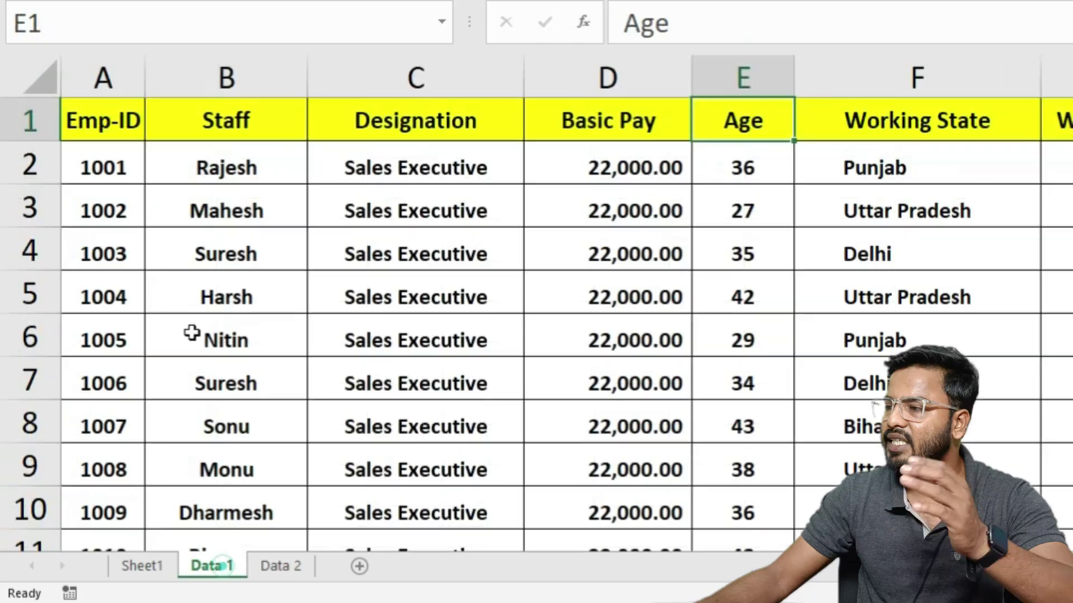
click(142, 566)
scroll(115, 342, down, 4)
scroll(132, 354, up, 3)
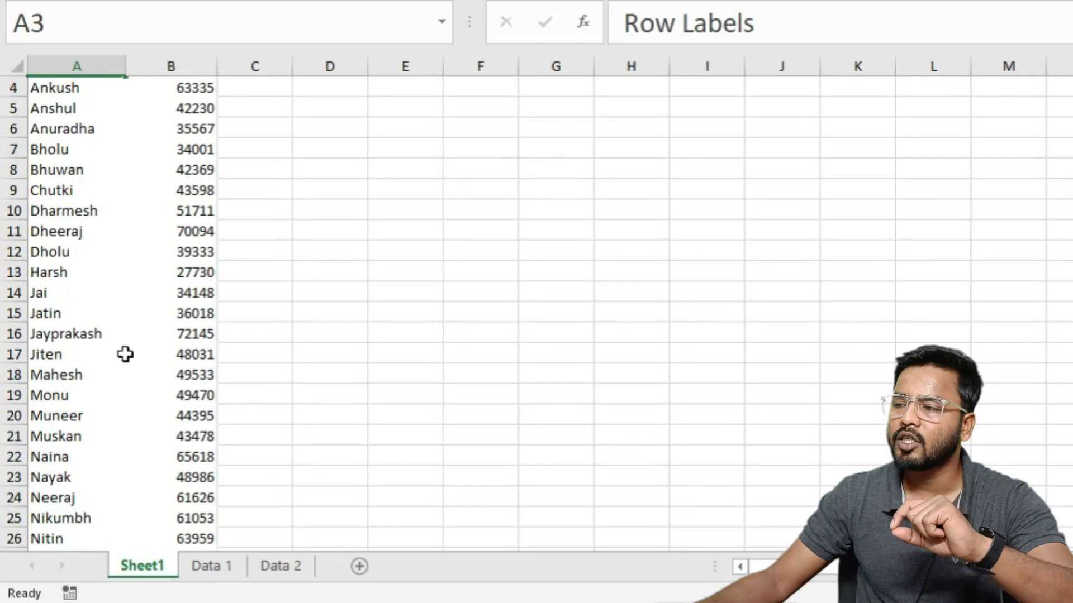
Review the staff members' sales figures and the Grand Total row in the Sheet1 PivotTable.
scroll(92, 218, up, 1)
scroll(140, 342, down, 9)
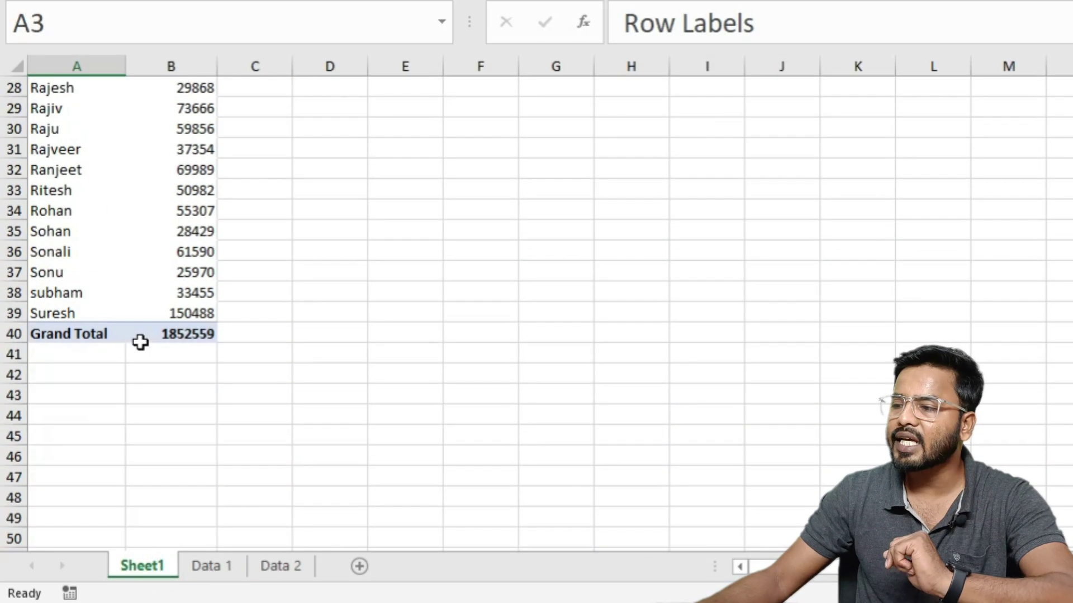
click(48, 335)
click(196, 391)
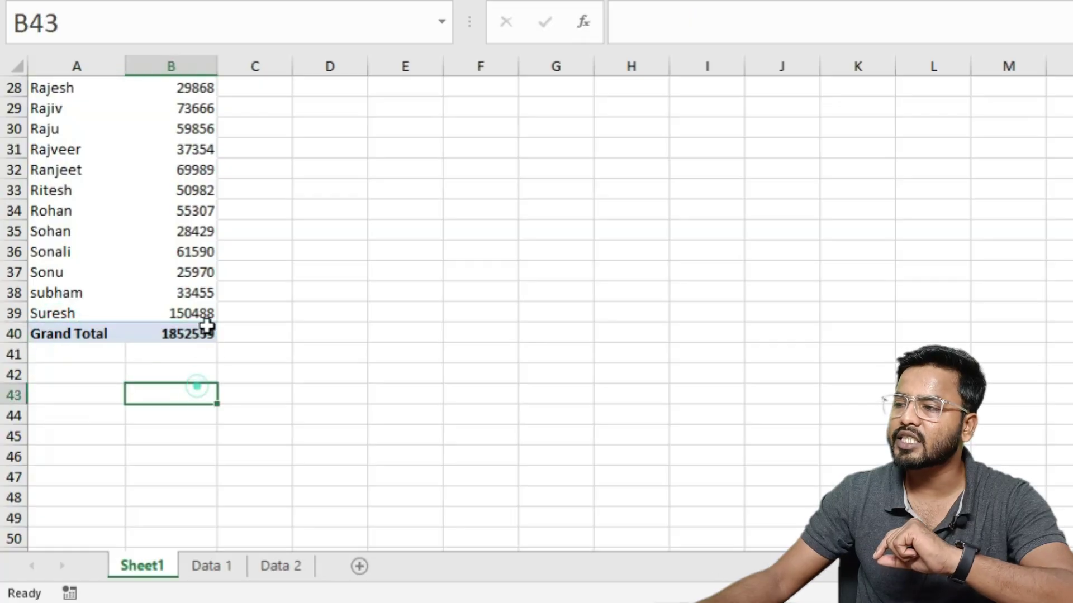
scroll(152, 188, up, 4)
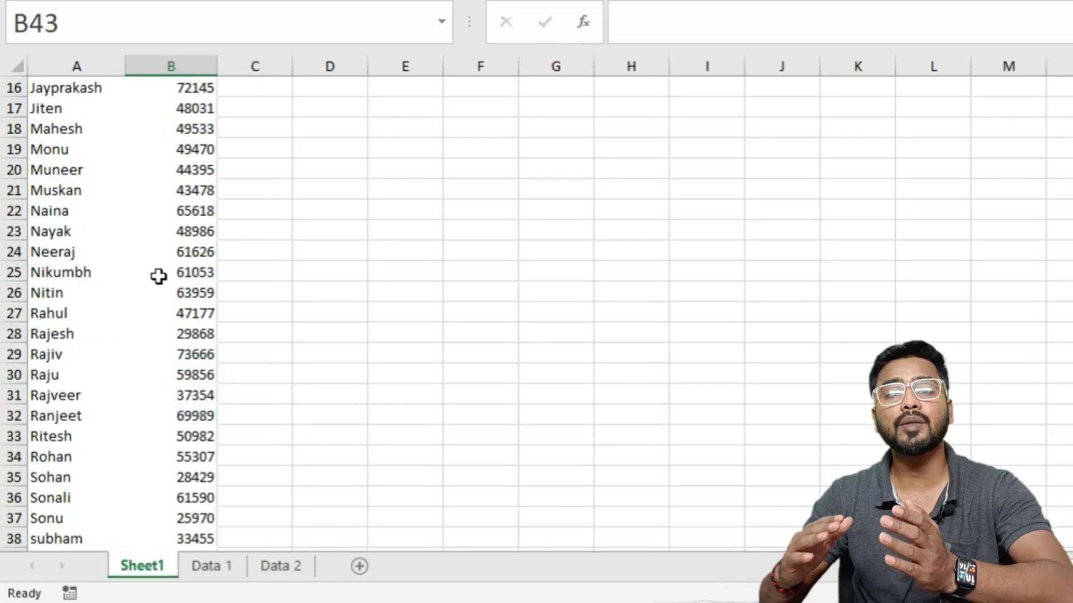
scroll(100, 296, down, 2)
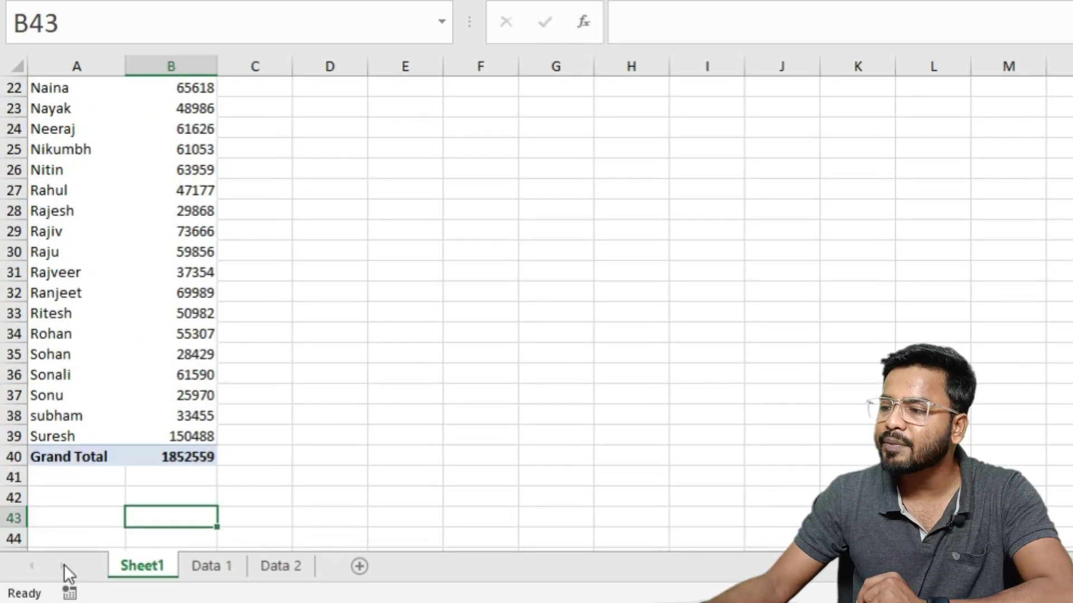
click(179, 457)
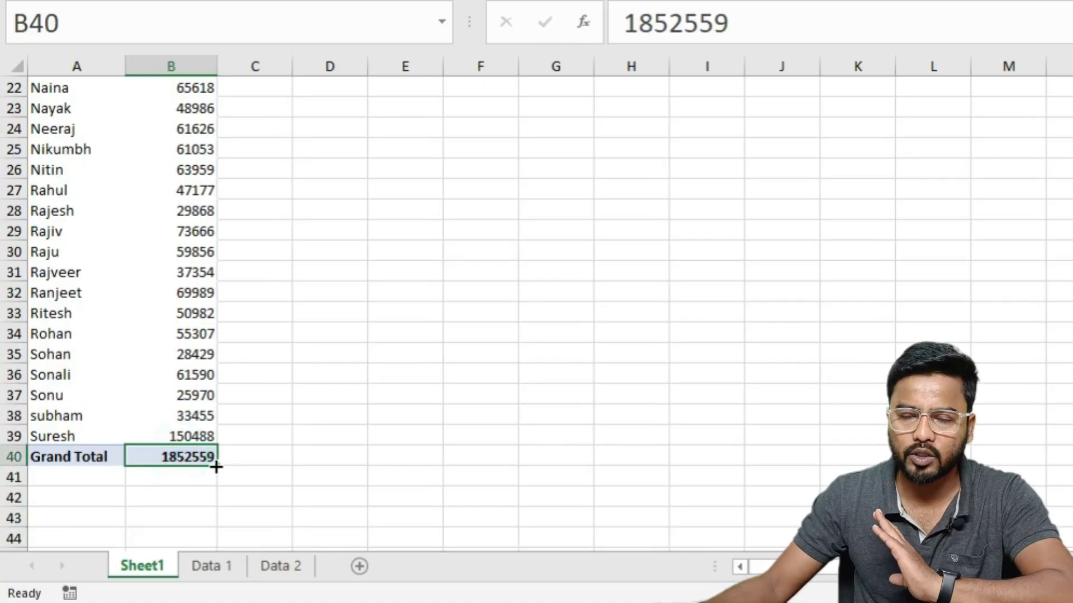
scroll(82, 295, up, 7)
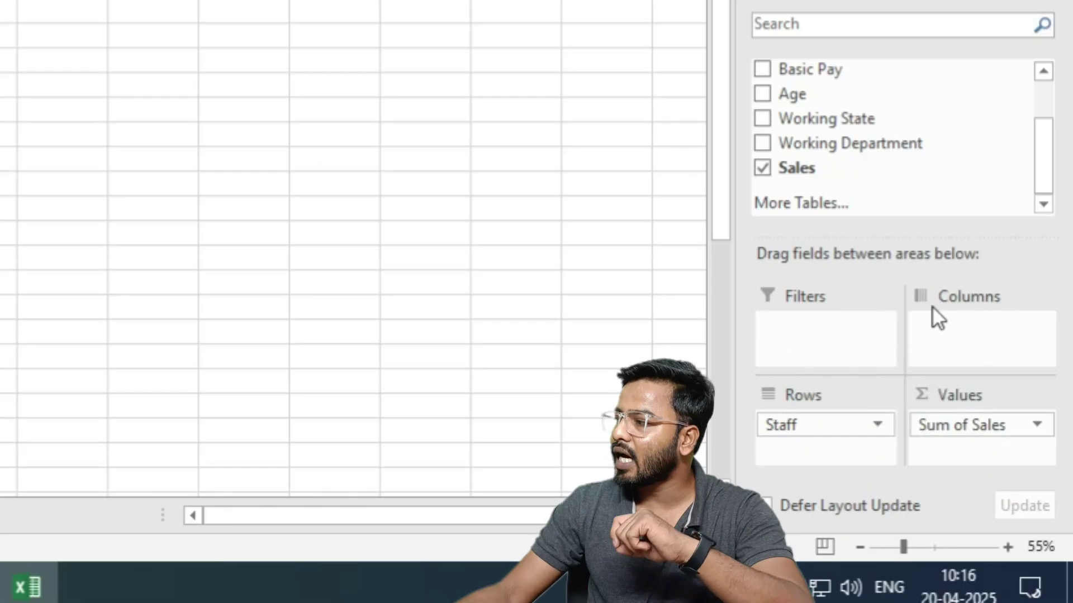
Remove the Sum of Sales values and the Staff rows so the PivotTable layout is empty.
drag(1044, 160, 1043, 124)
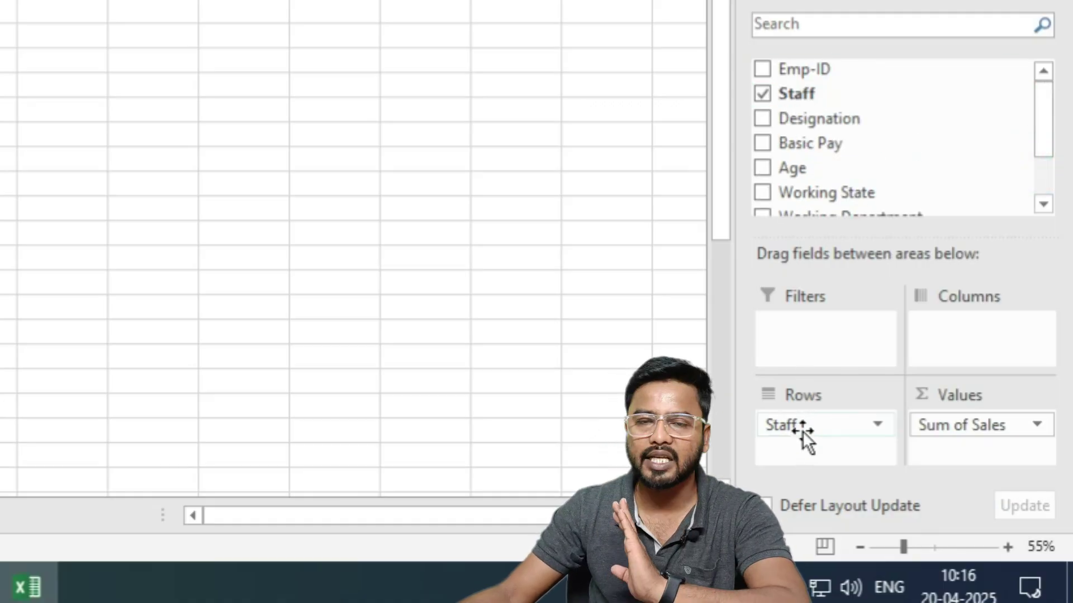
scroll(799, 138, down, 1)
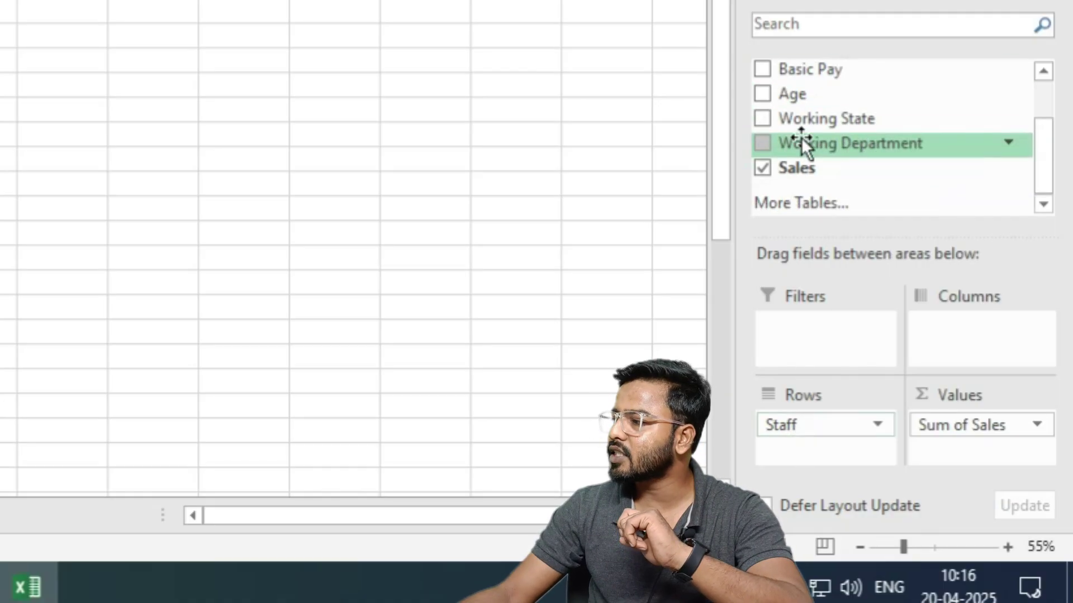
click(966, 421)
click(951, 357)
click(834, 426)
drag(782, 433, 826, 126)
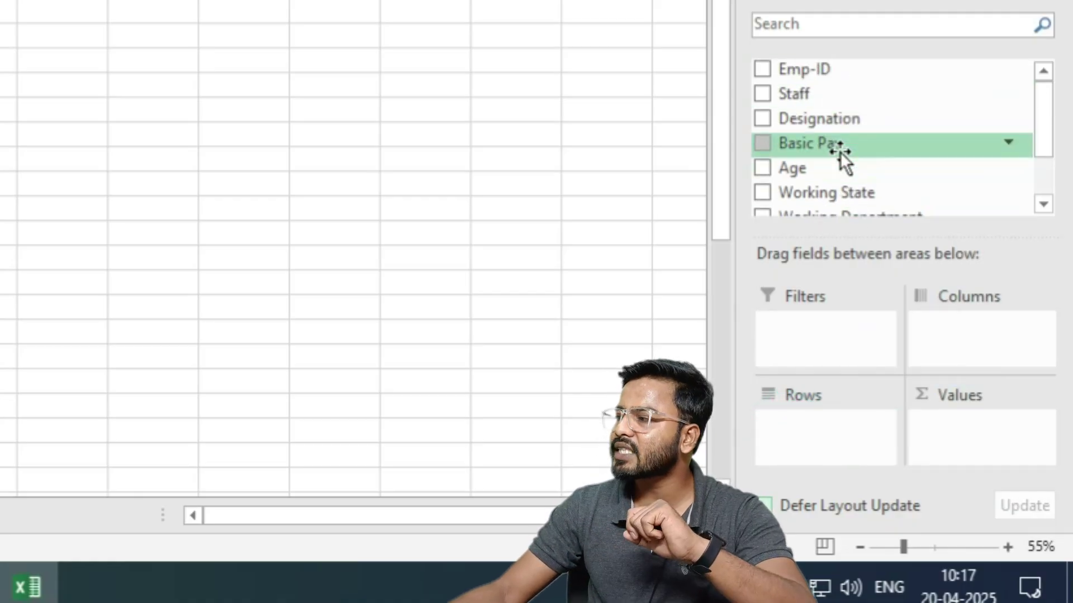
Rebuild the PivotTable with Staff as rows and Sales as summed values.
drag(785, 95, 803, 425)
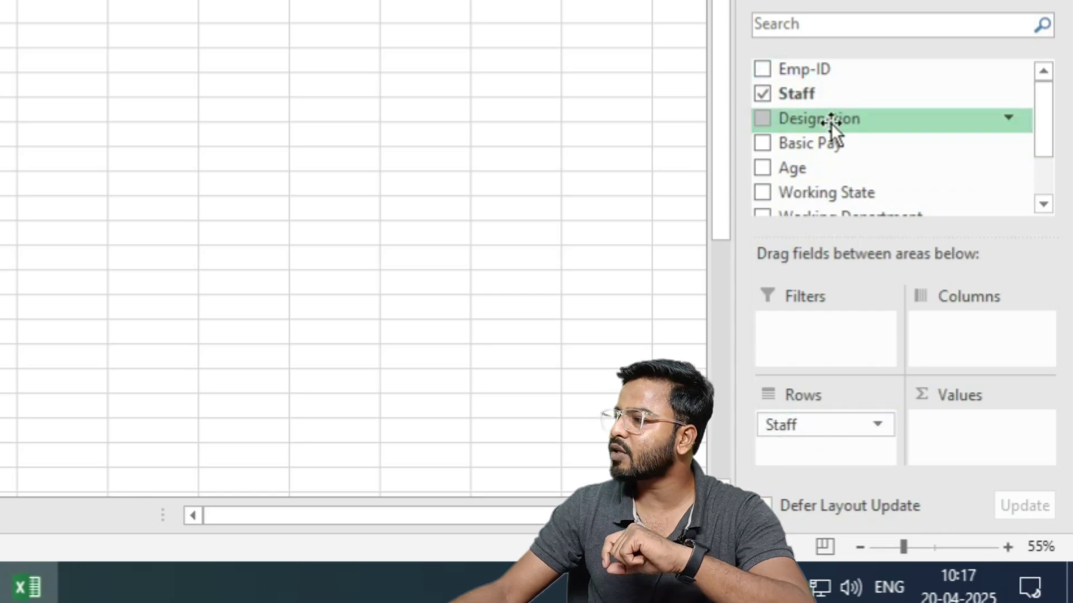
scroll(800, 162, down, 1)
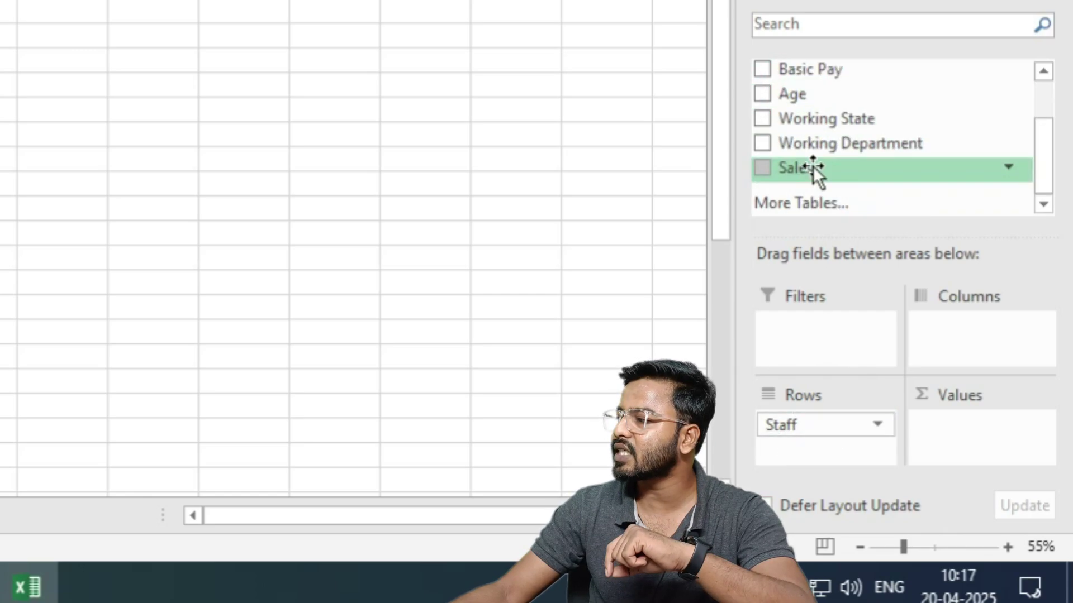
drag(812, 166, 970, 433)
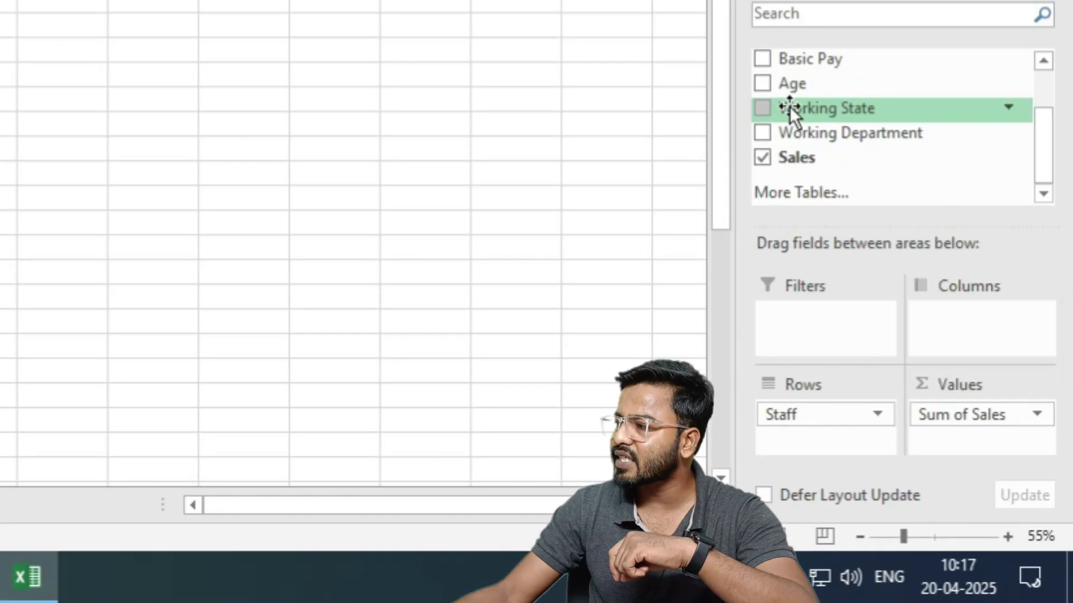
Add the Working Department field to the PivotTable and place it as columns.
drag(789, 108, 783, 133)
click(761, 134)
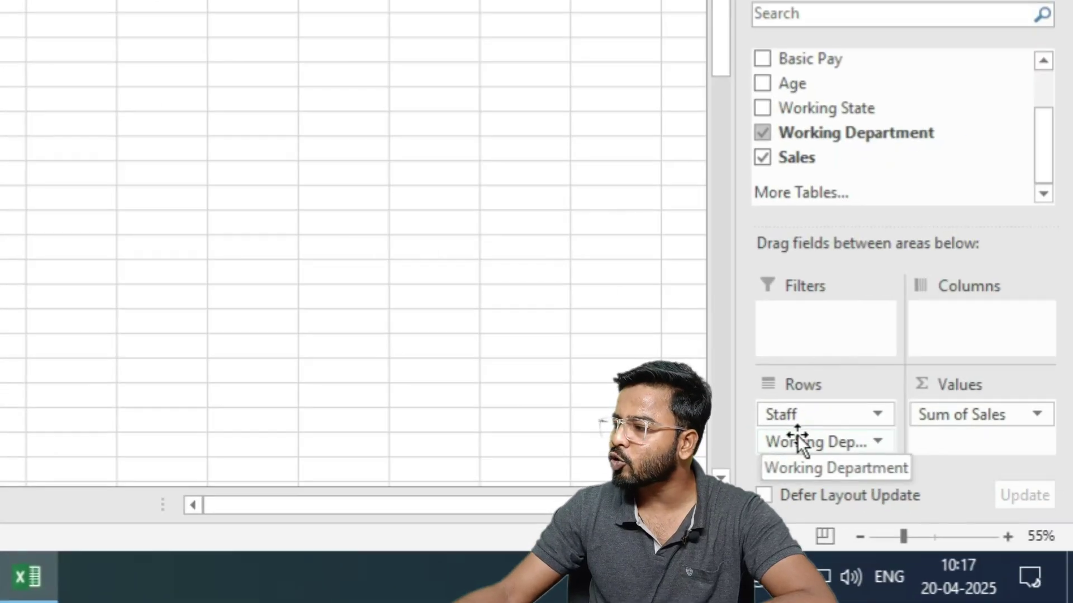
drag(800, 441, 981, 316)
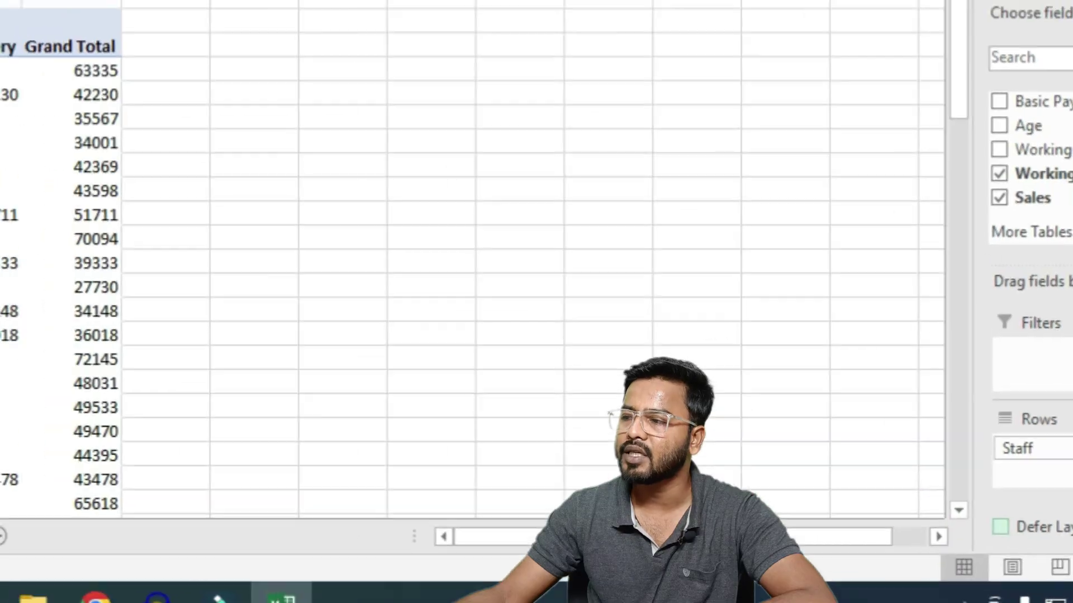
Examine each staff member's sales under the Electronics, Garments and Grocery columns of the PivotTable.
drag(197, 130, 200, 275)
drag(331, 133, 335, 228)
drag(191, 132, 187, 323)
drag(338, 133, 351, 297)
drag(416, 133, 399, 321)
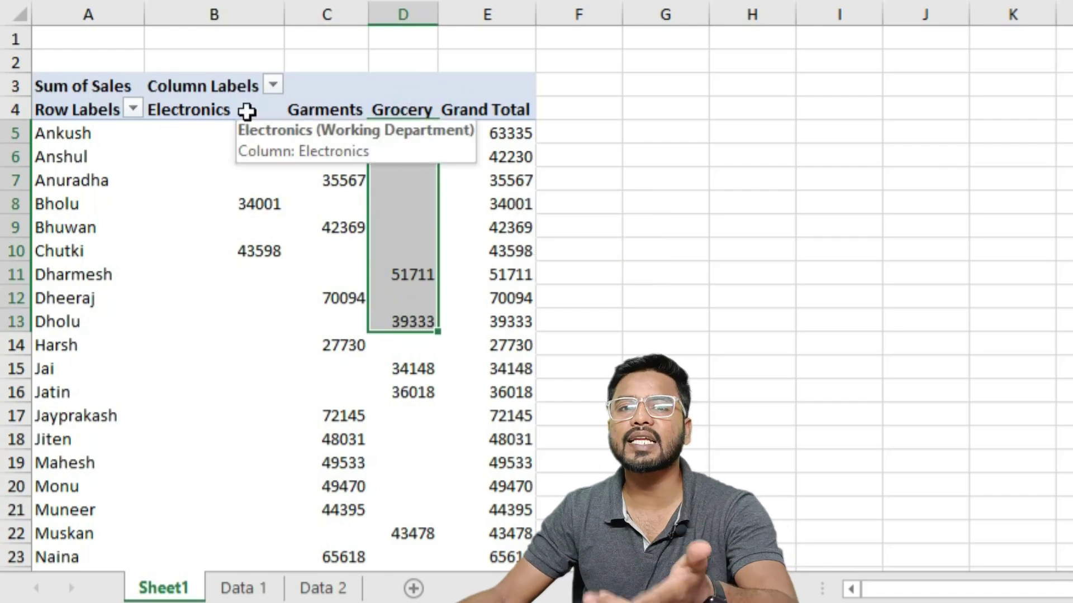
drag(59, 132, 465, 375)
click(246, 304)
drag(86, 137, 436, 369)
drag(81, 132, 472, 408)
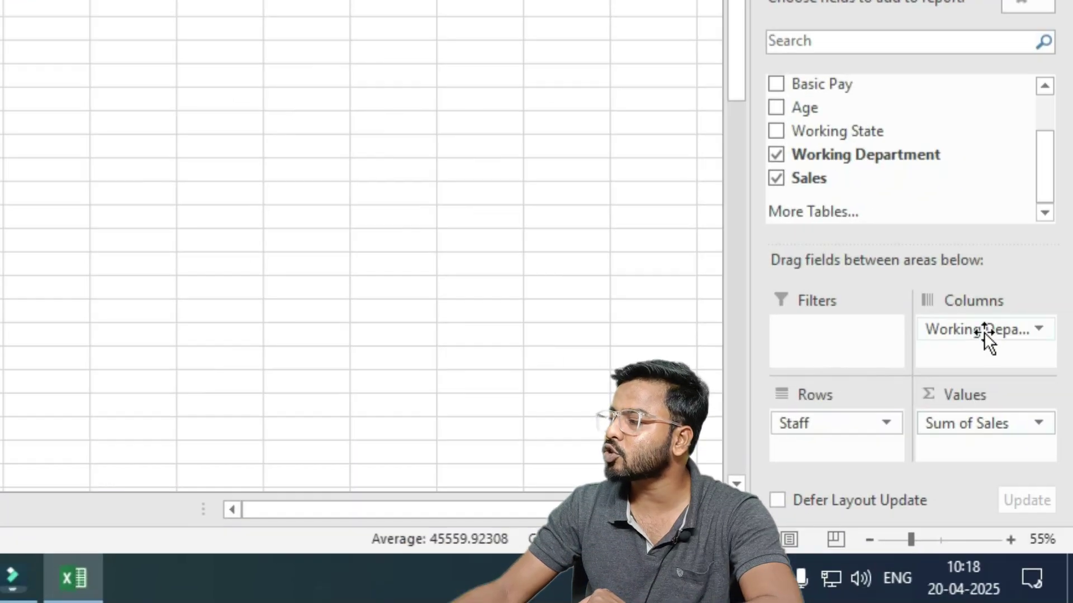
Move Working Department from the PivotTable columns to the report filter and show only Electronics.
drag(982, 340, 825, 335)
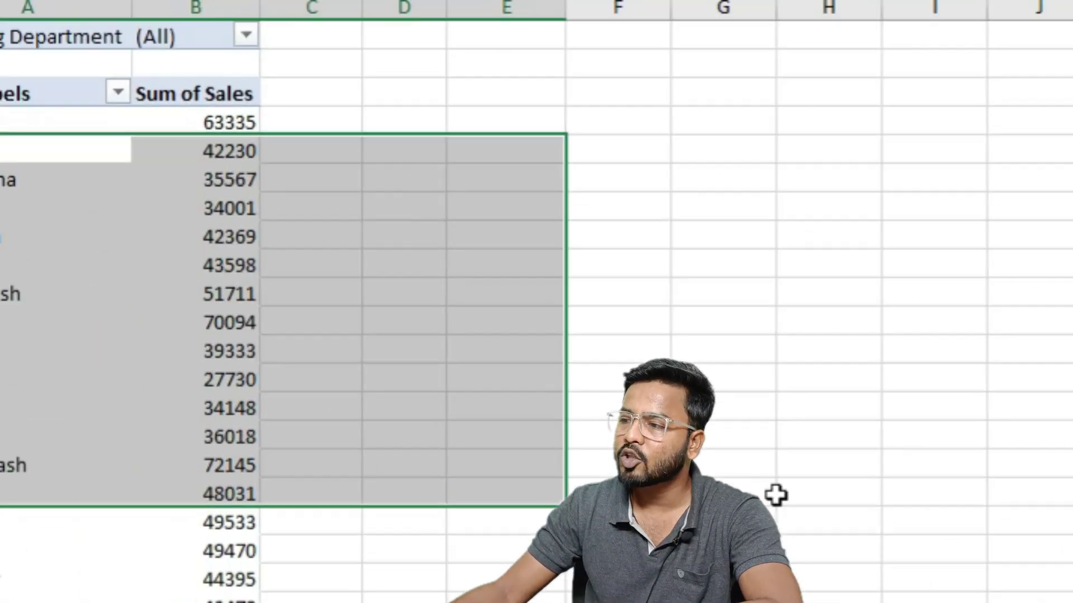
click(760, 495)
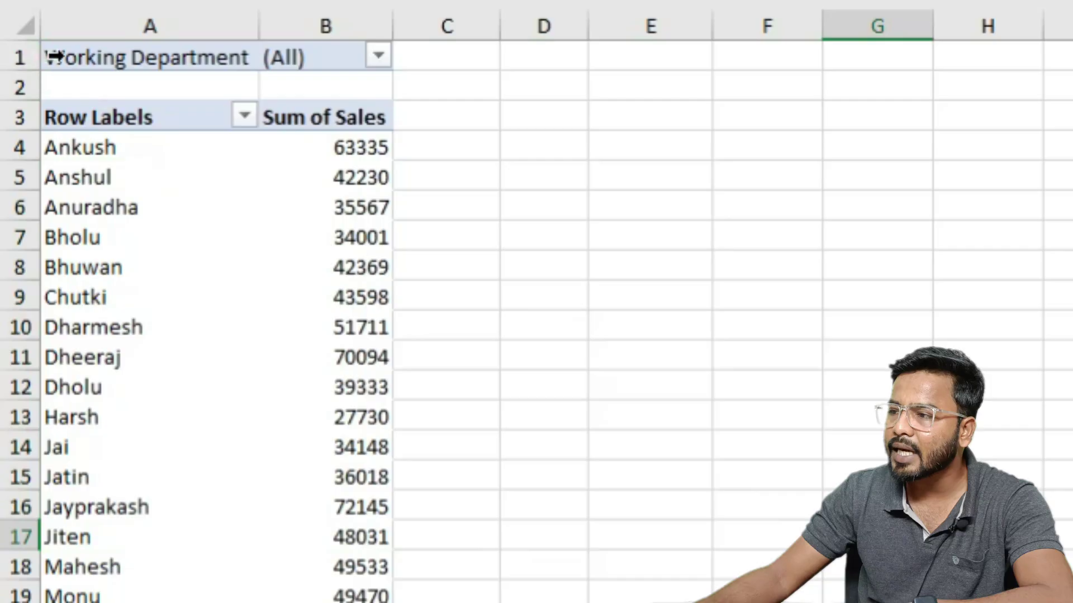
click(375, 55)
click(84, 149)
click(179, 465)
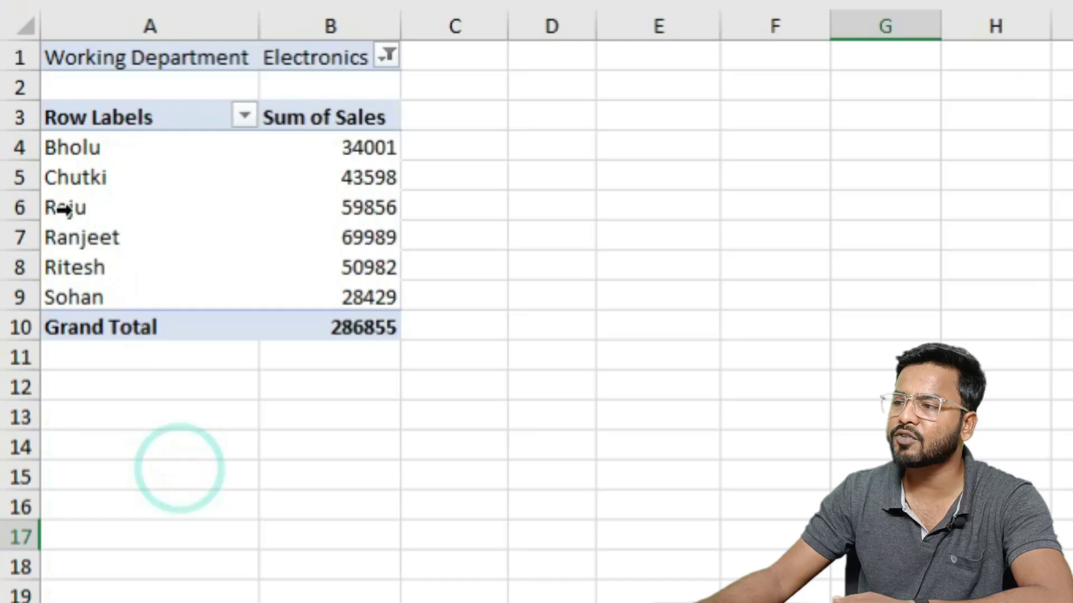
drag(54, 150, 292, 303)
click(327, 237)
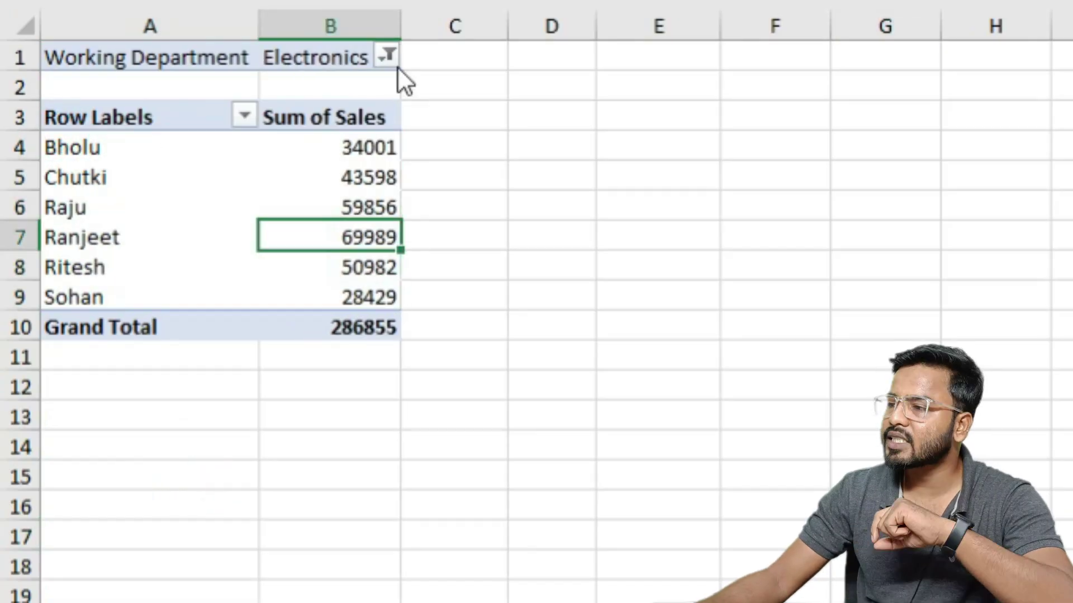
Change the Working Department report filter to Garments.
click(388, 55)
click(81, 178)
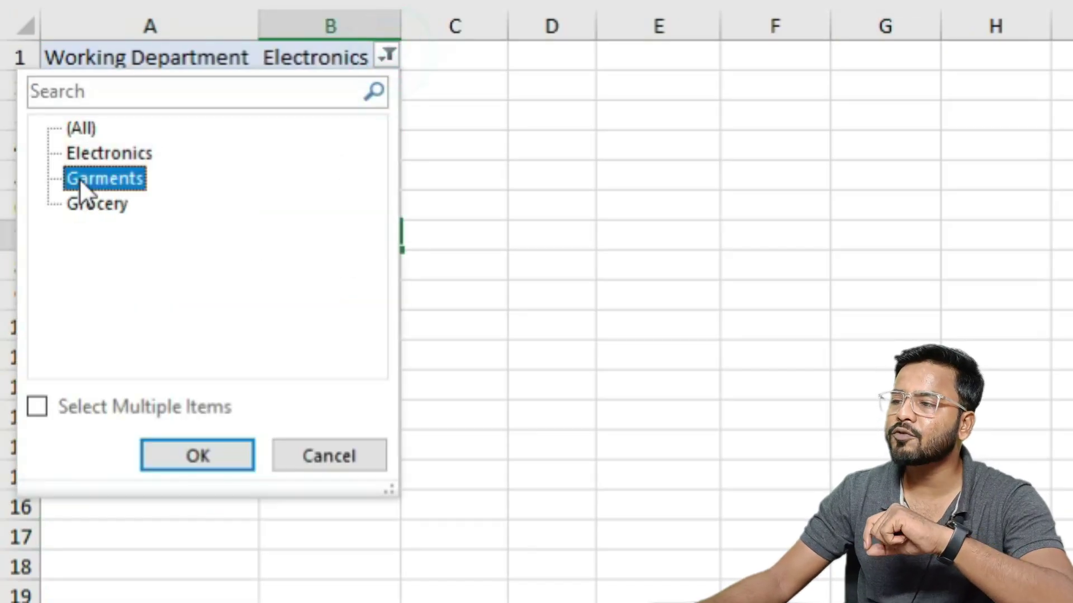
click(79, 180)
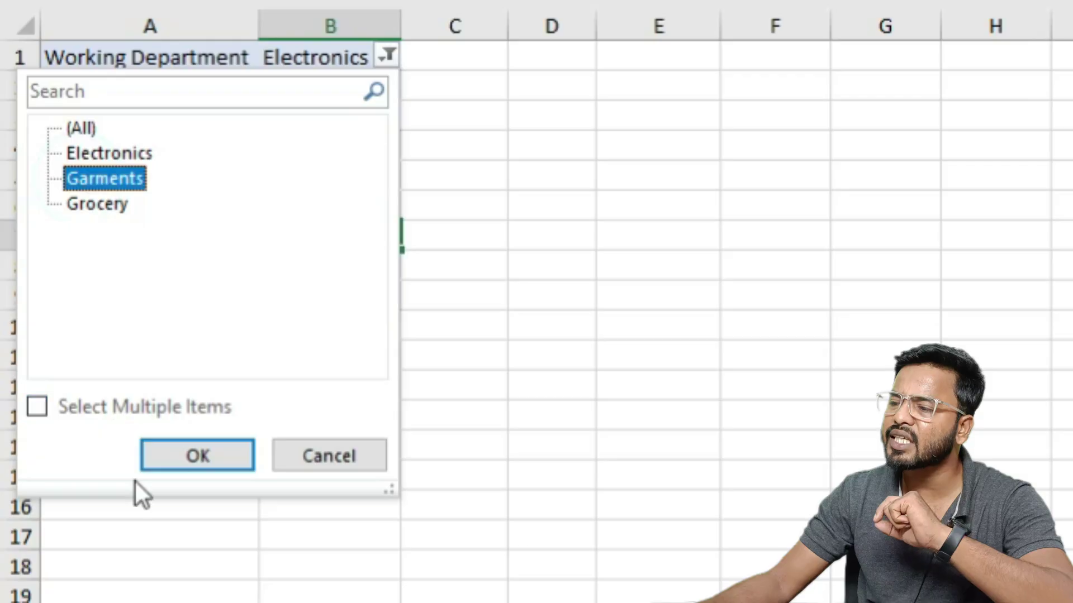
click(153, 461)
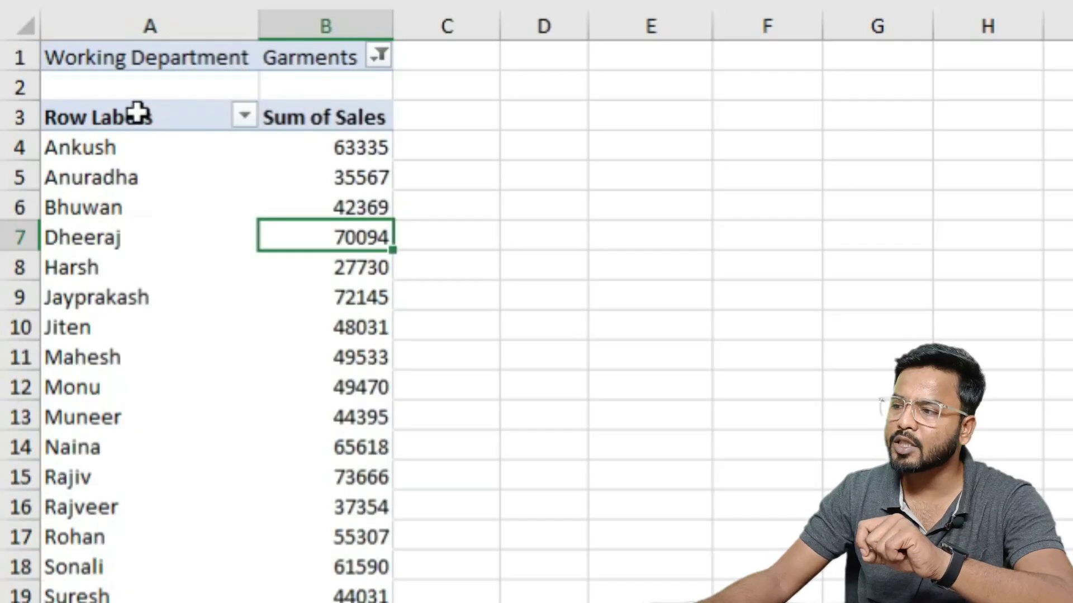
Change the Working Department report filter to Grocery.
click(373, 63)
click(80, 204)
click(79, 203)
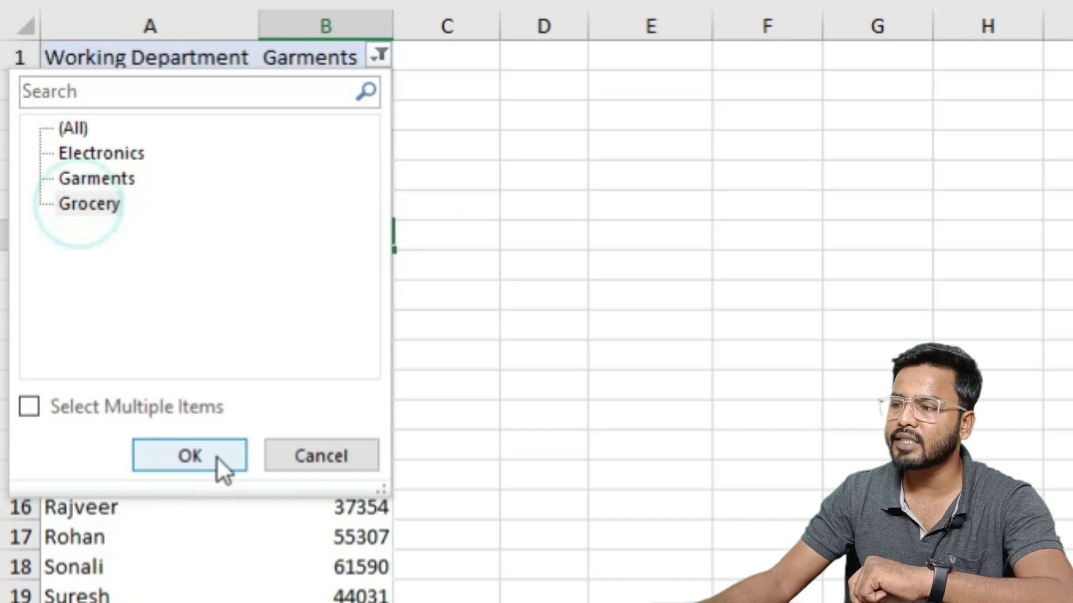
click(219, 461)
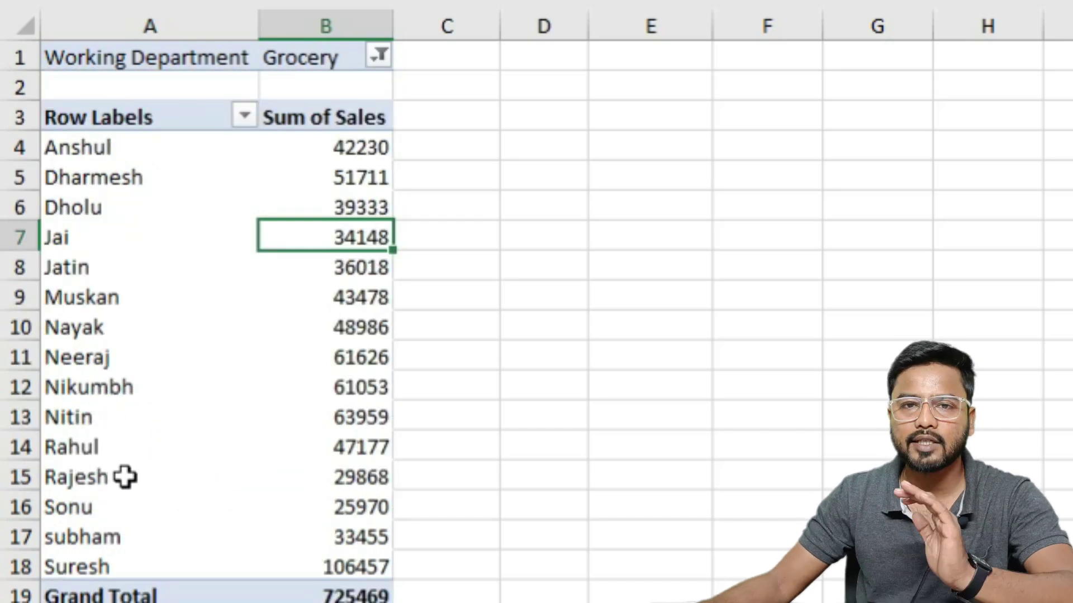
Allow multiple items in the Working Department filter and include both Electronics and Grocery.
click(378, 62)
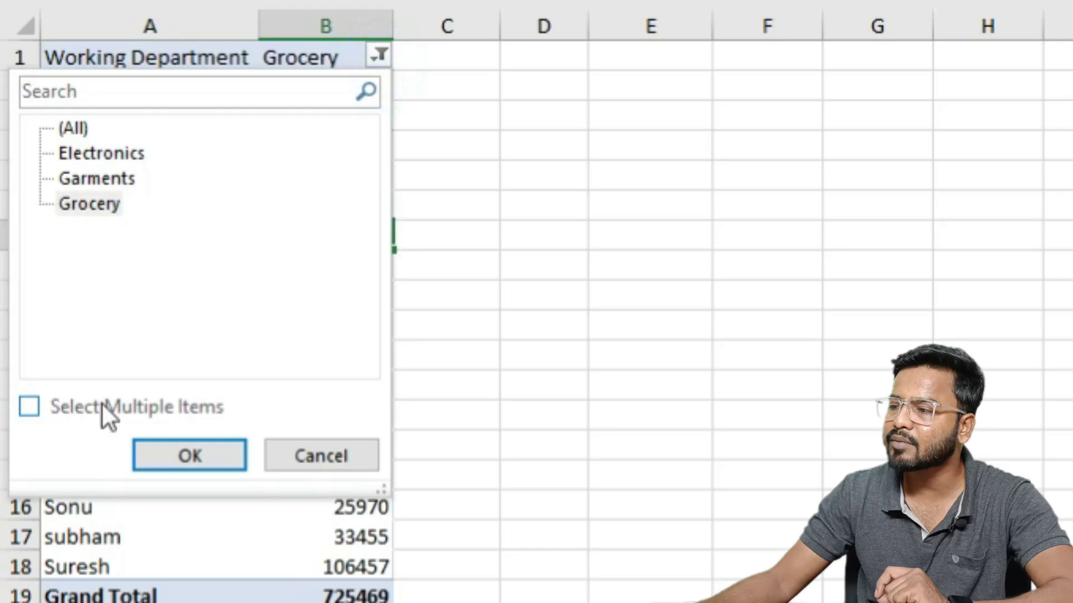
click(30, 407)
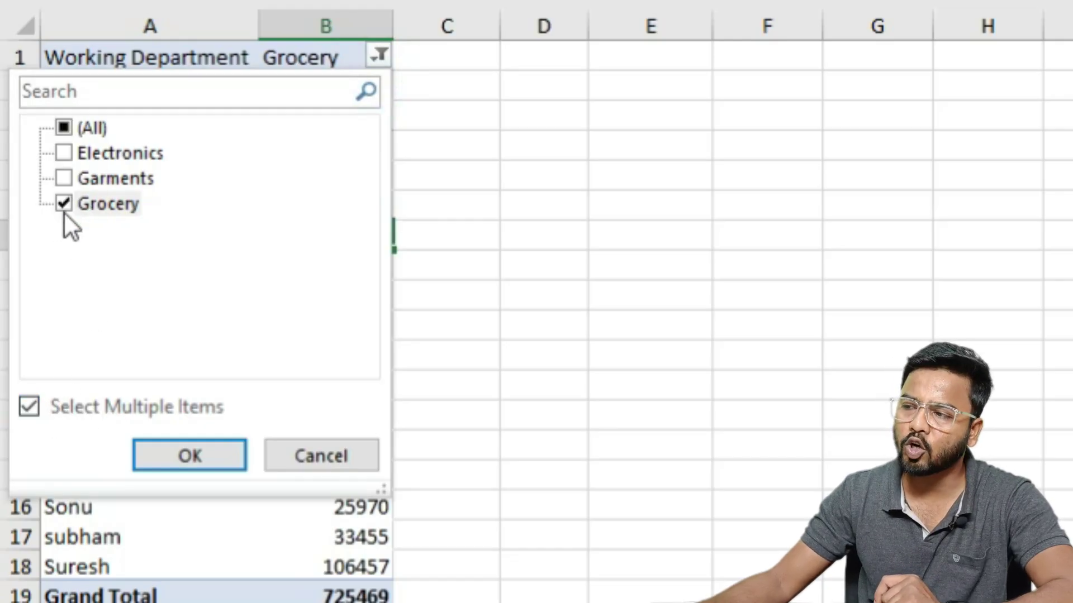
click(64, 154)
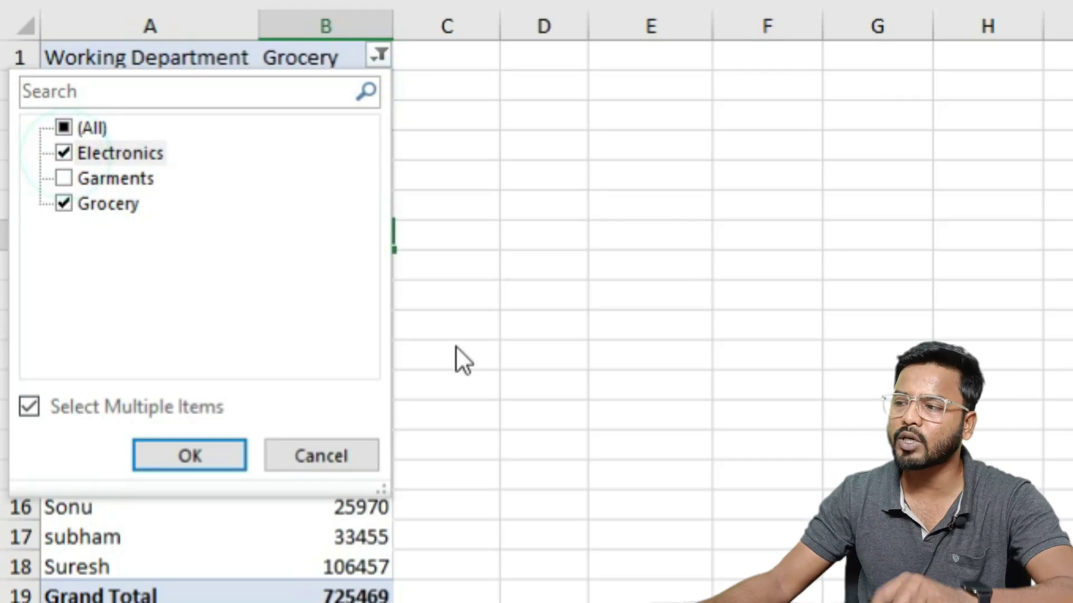
click(229, 447)
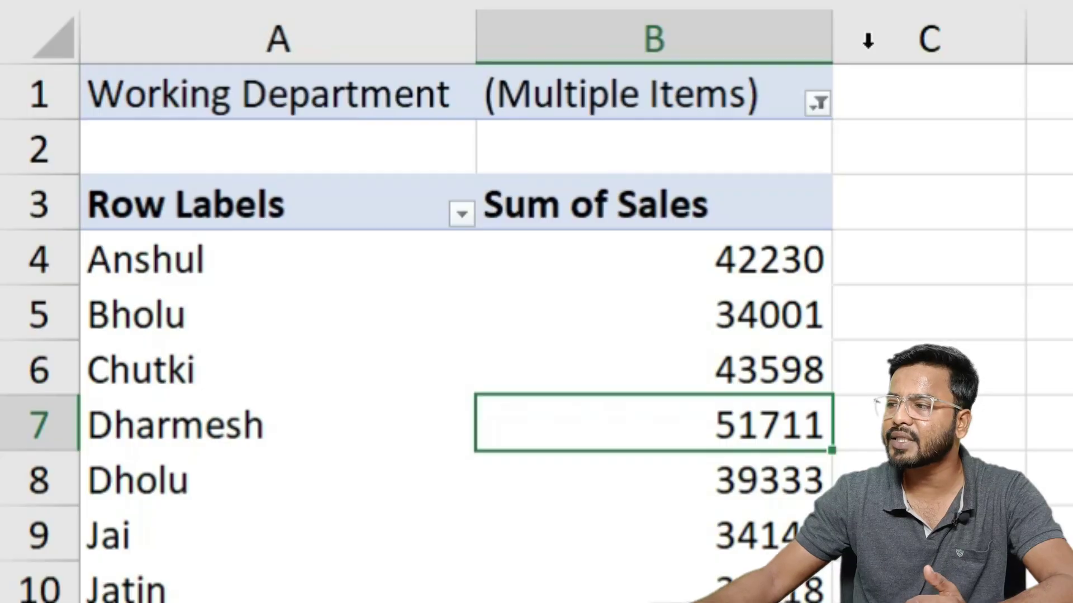
Turn off multiple-item selection in the Working Department filter and show only Electronics.
click(813, 107)
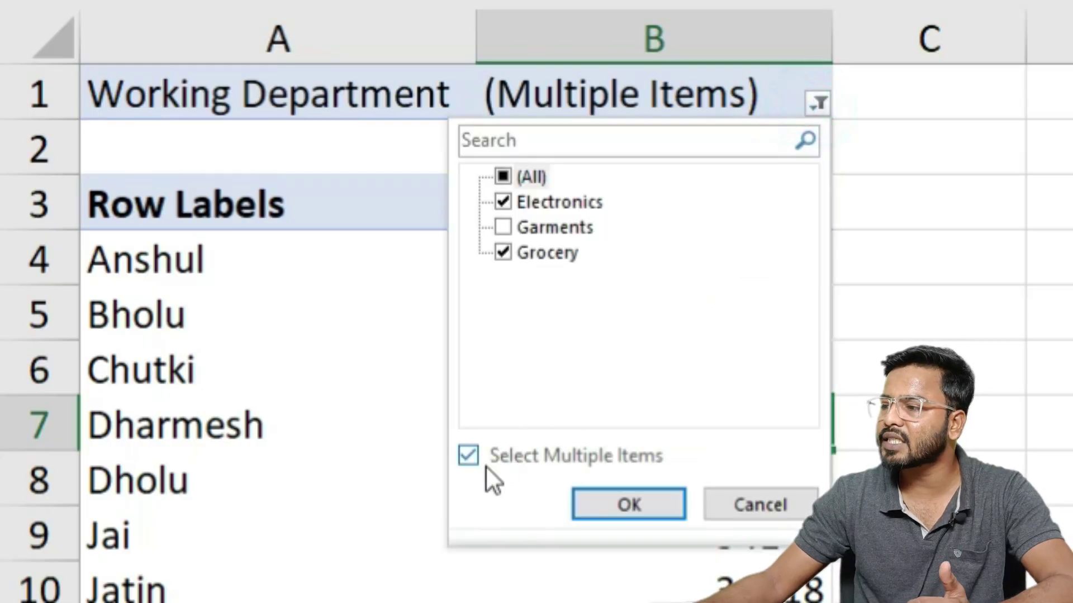
click(469, 456)
click(519, 202)
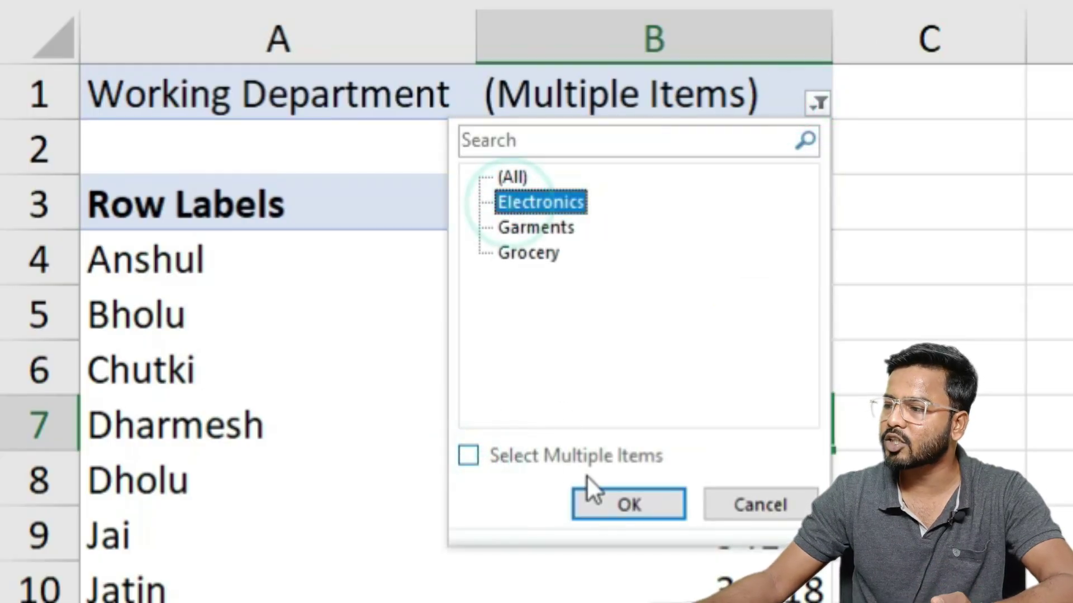
click(612, 508)
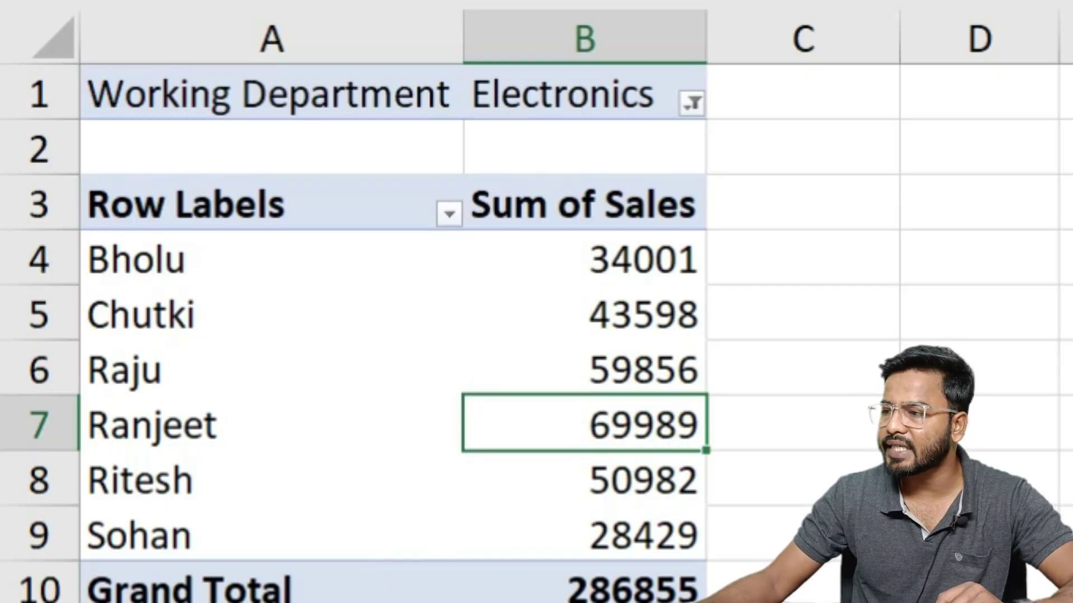
Compare the Electronics staff listed in the PivotTable with their source records on Data 1.
click(192, 276)
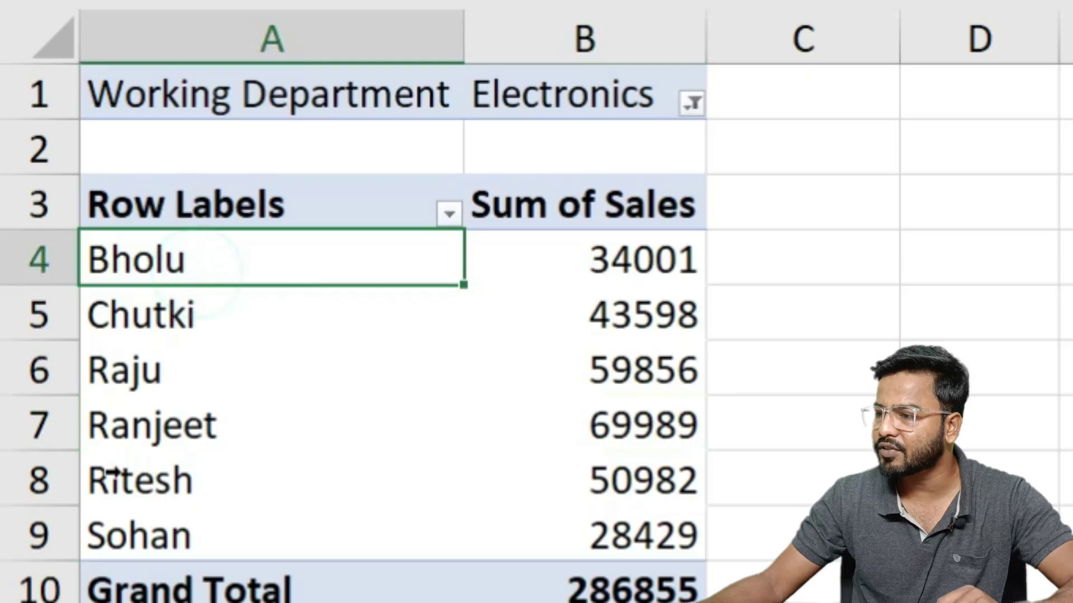
click(162, 436)
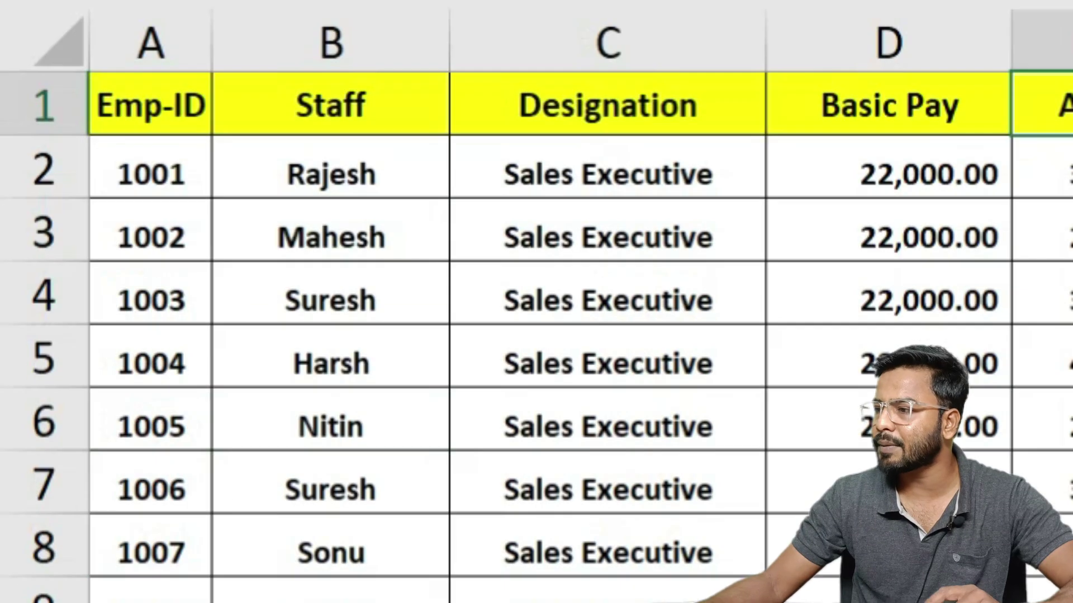
click(308, 168)
scroll(323, 539, down, 10)
scroll(329, 547, up, 2)
click(301, 550)
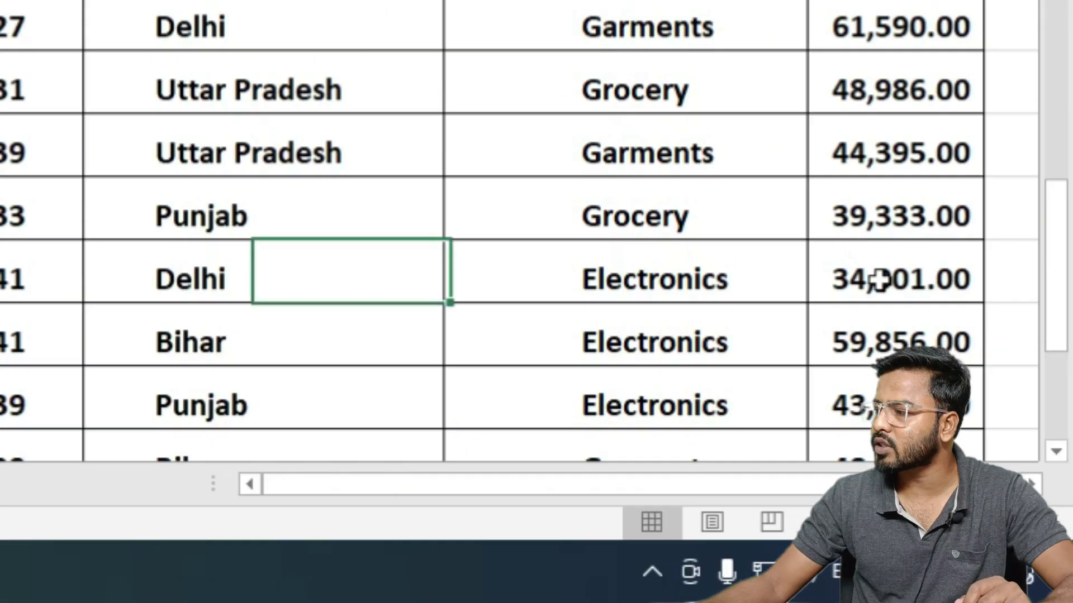
Change the Sales value of the Electronics record for Delhi on Data 1 to 39000.
click(877, 278)
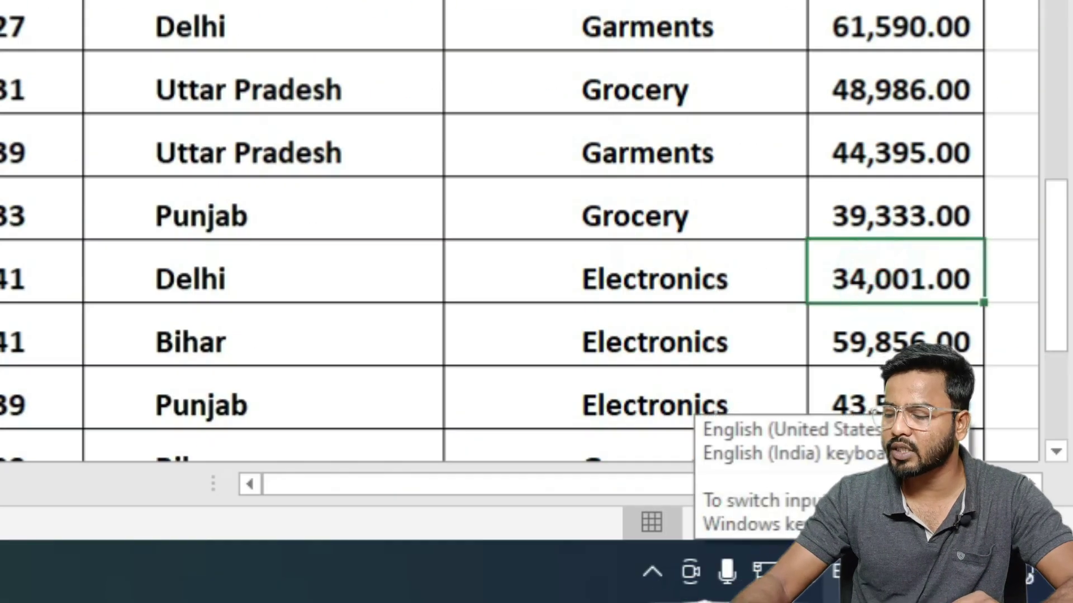
text(39000)
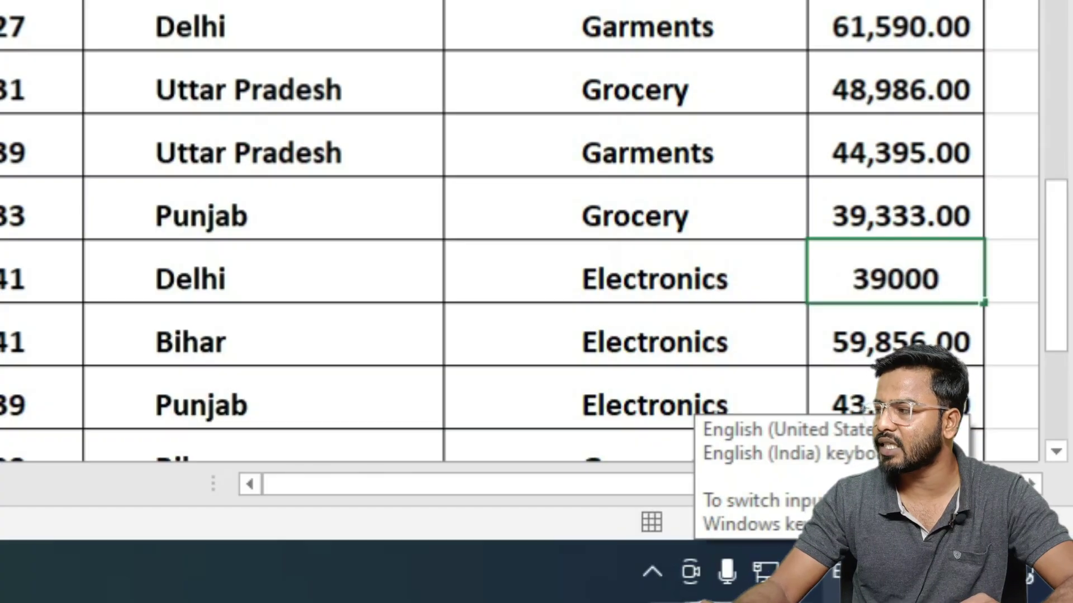
key(Return)
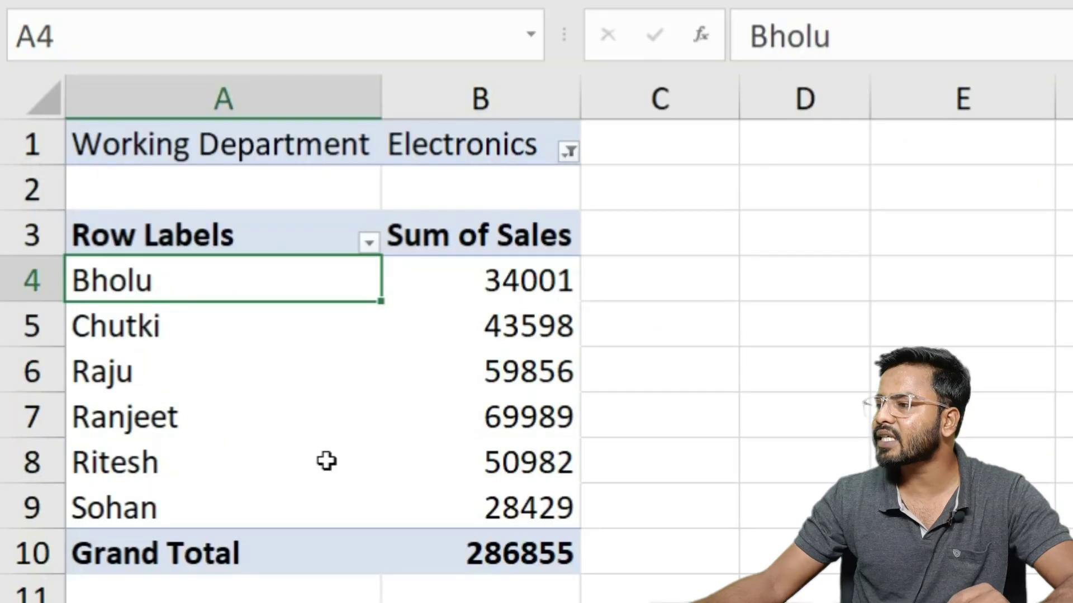
Refresh the PivotTable to pick up the edited source sales and check the first staff member's row.
click(500, 280)
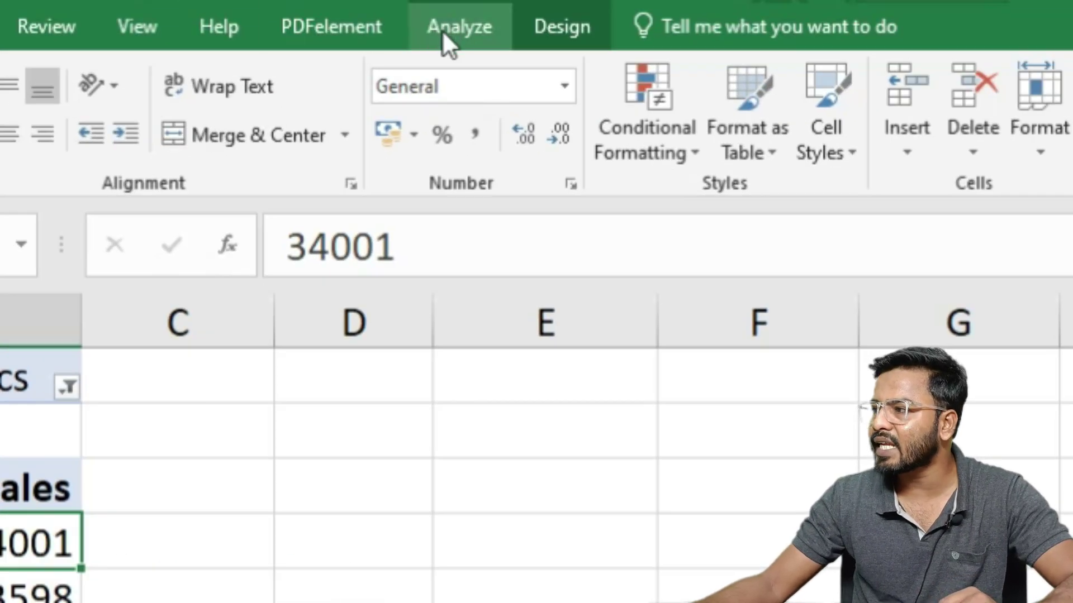
click(453, 29)
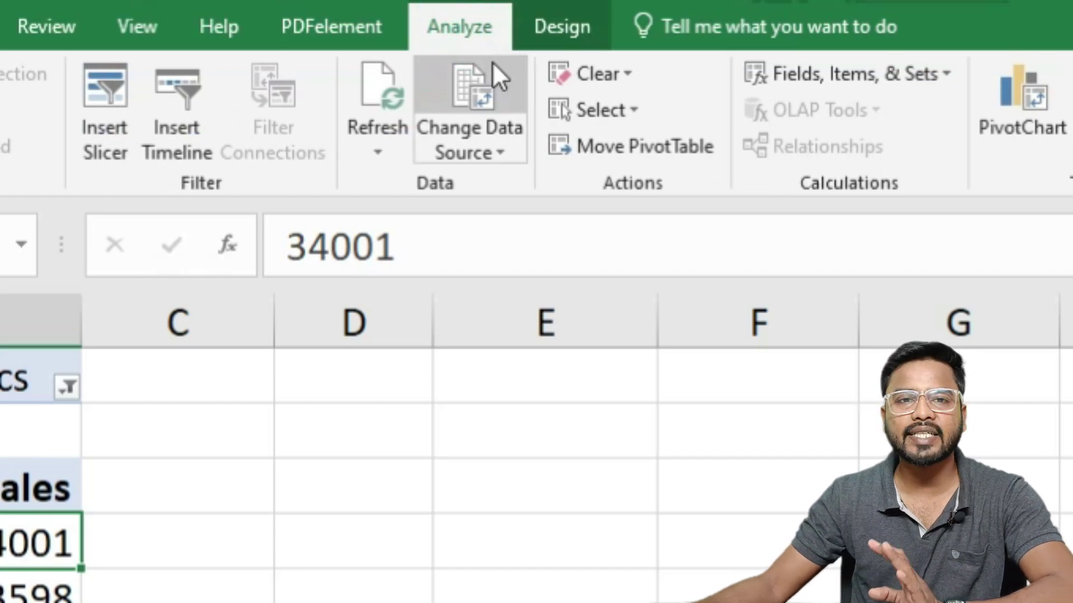
click(390, 543)
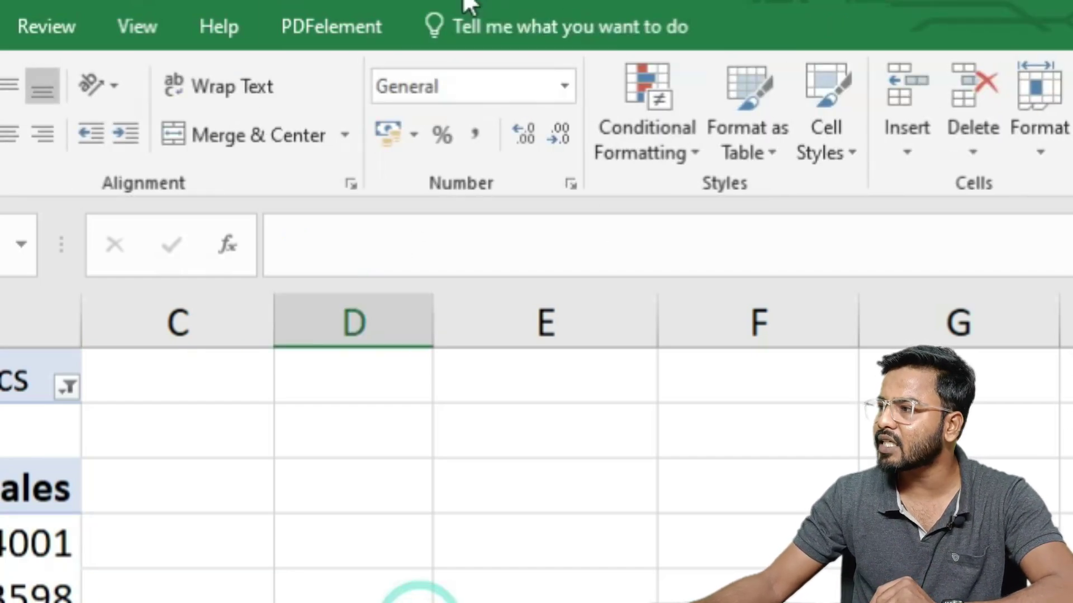
click(5, 599)
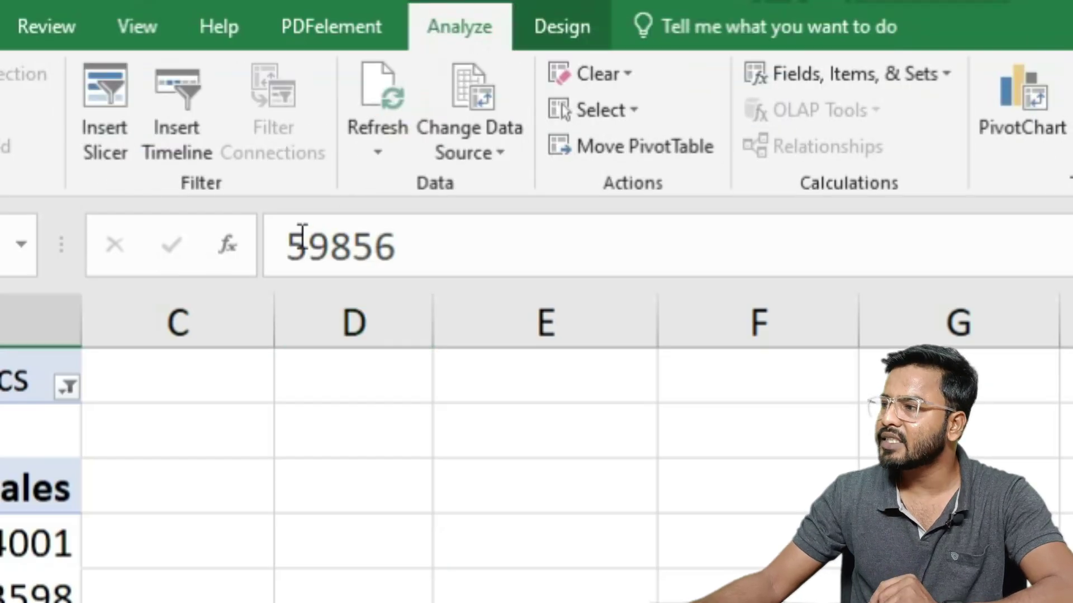
click(366, 82)
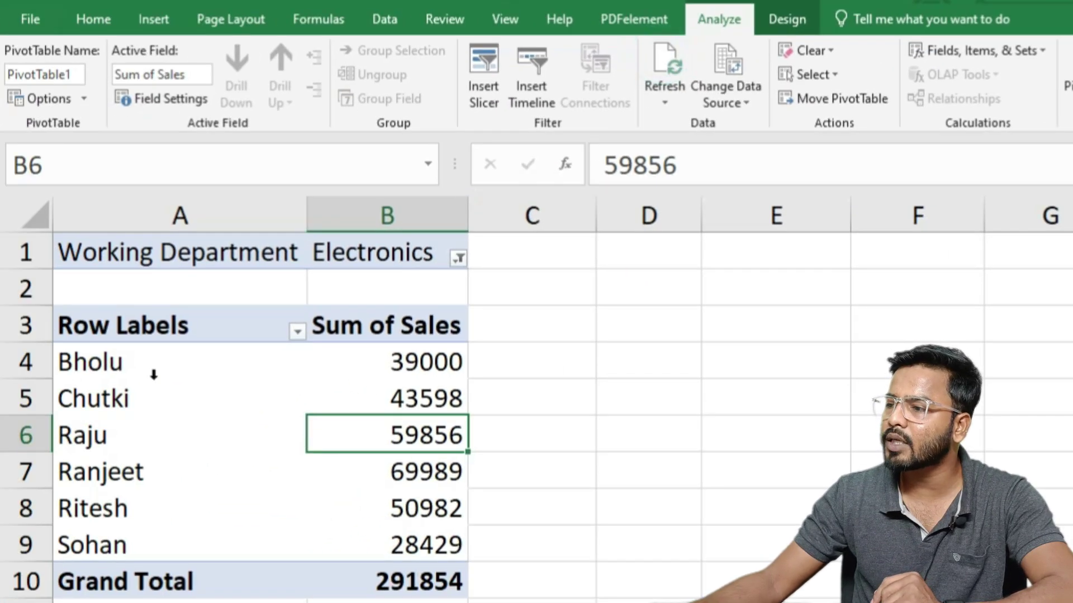
click(112, 366)
click(444, 359)
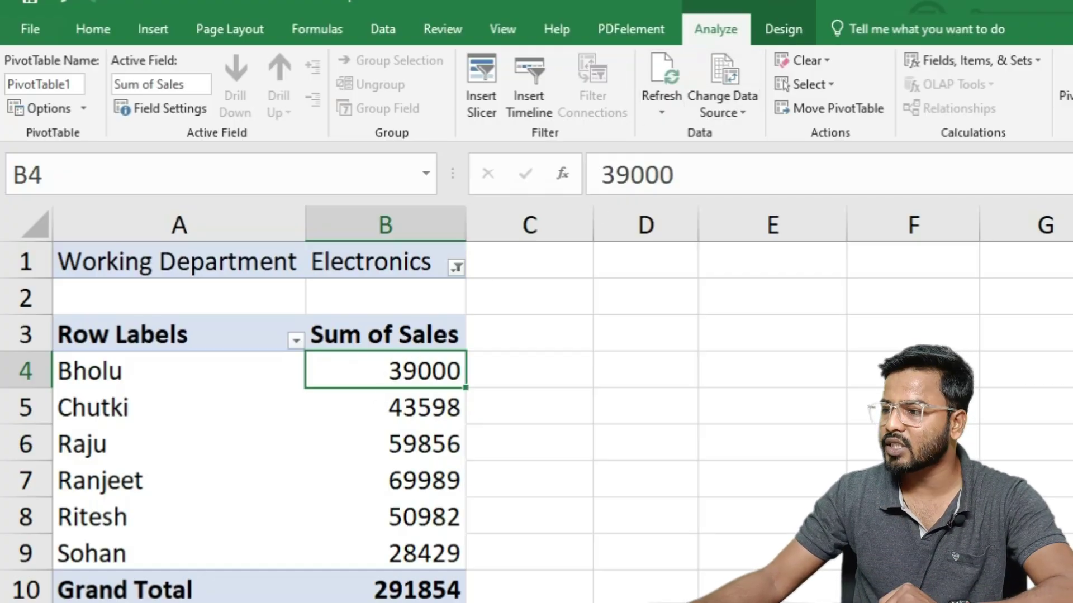
Add a New Sales column heading in cell I1 of Data 1, beside the Sales column.
key(ctrl+Page_Down)
scroll(536, 424, up, 8)
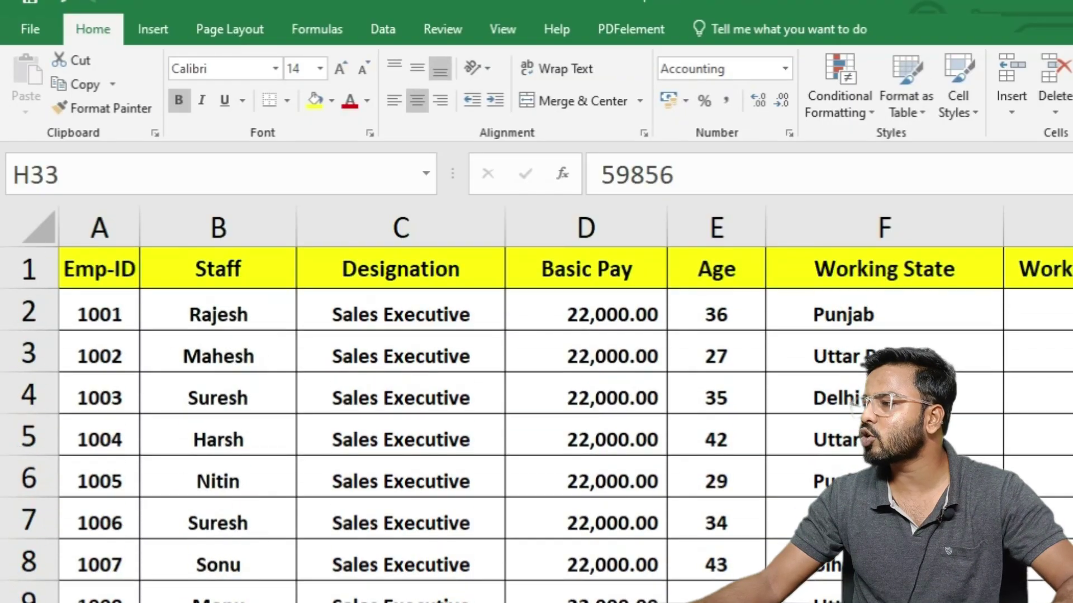
scroll(536, 425, down, 1)
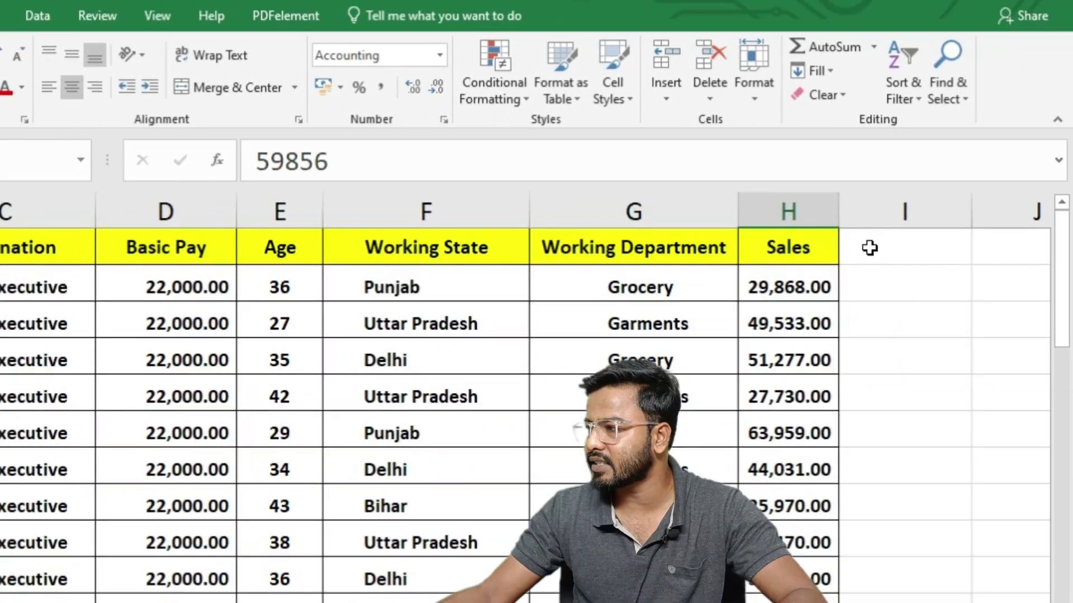
click(872, 245)
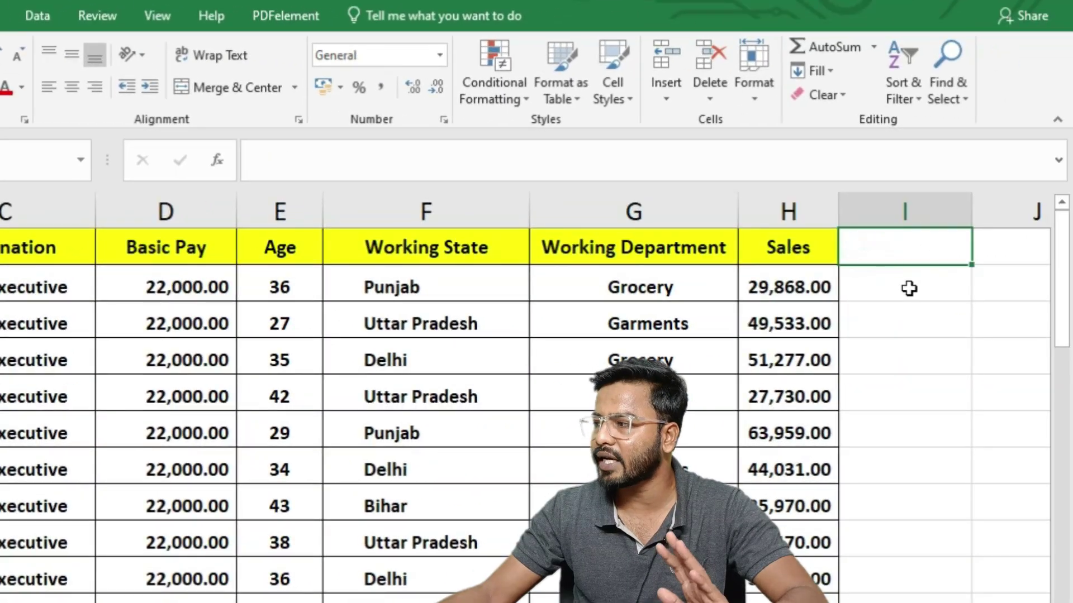
text(New Sales)
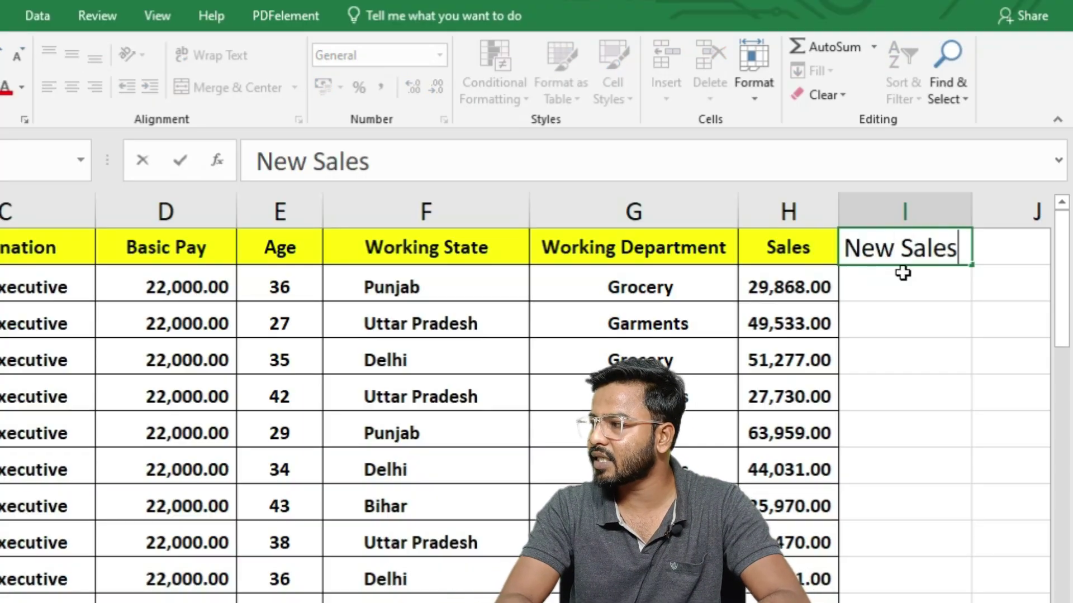
key(Return)
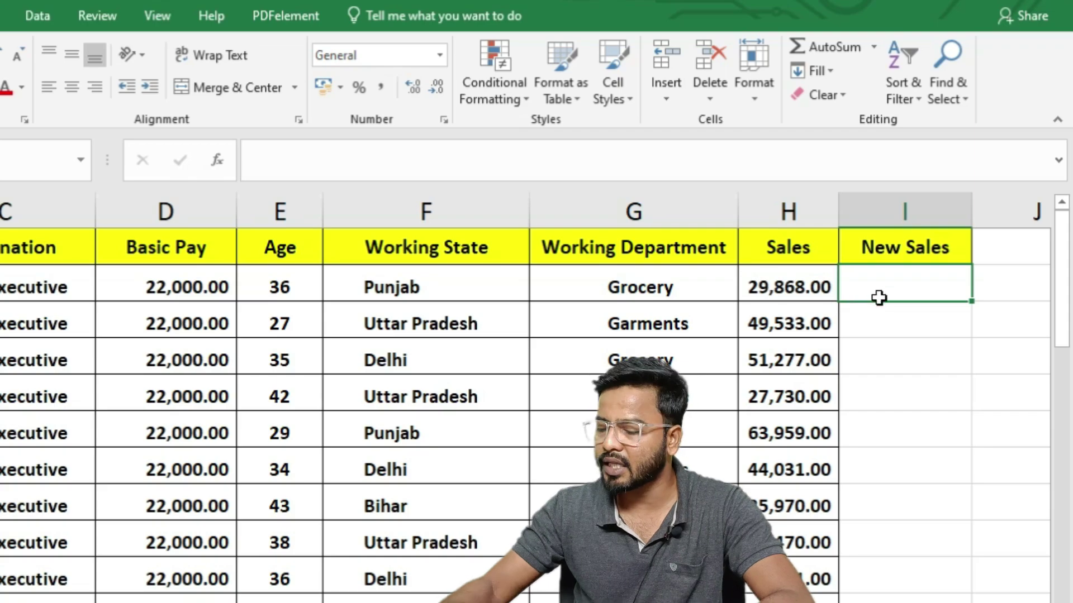
Enter 45000 and 55000 as the first two New Sales values and fill the series down to the last record.
text(45000)
key(Return)
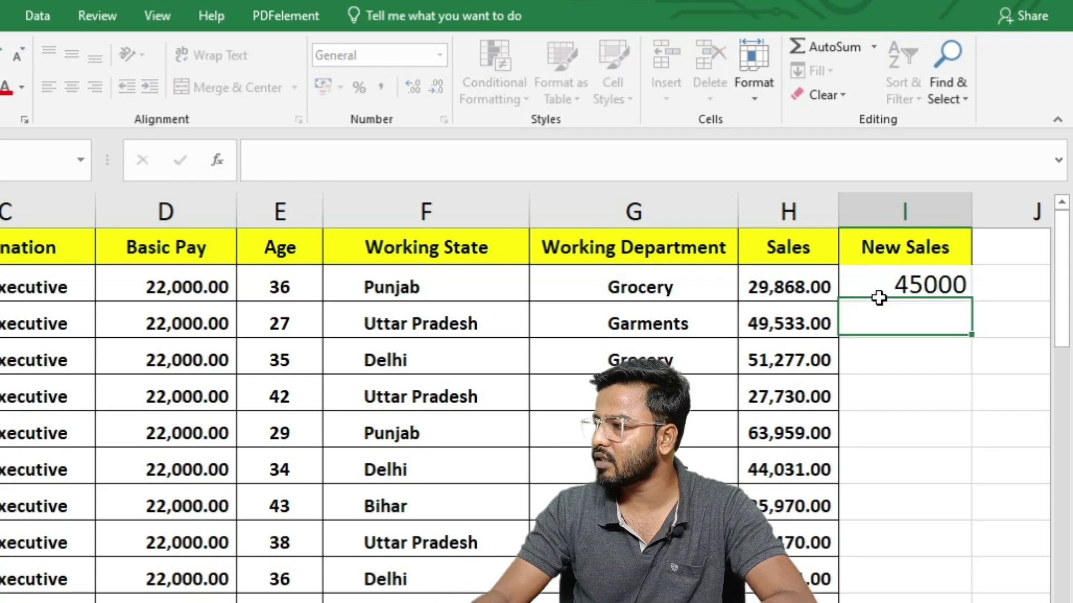
text(55000)
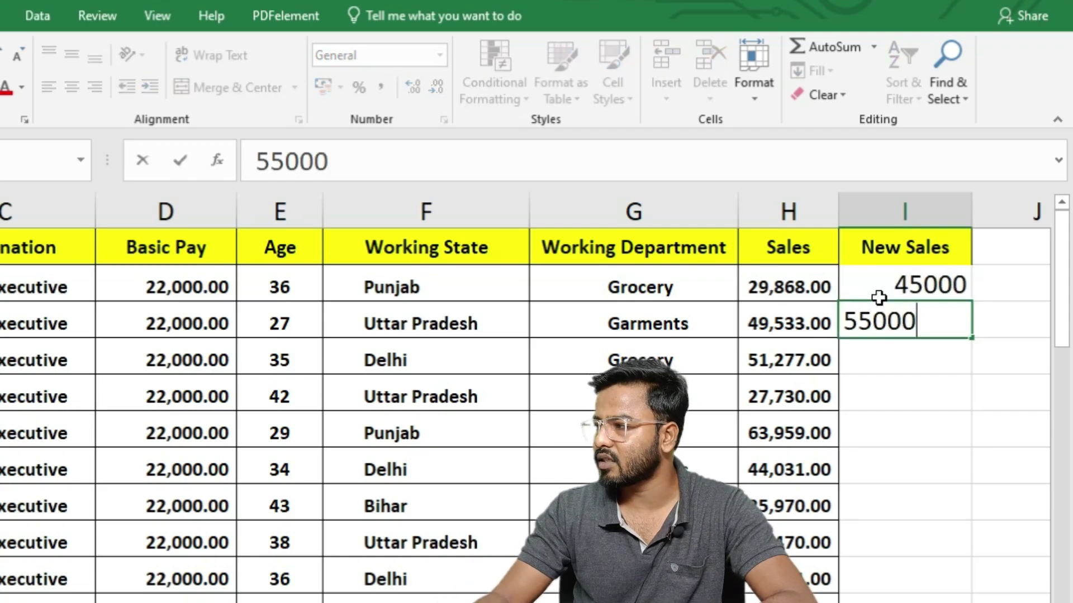
key(Return)
drag(889, 282, 975, 573)
scroll(890, 479, up, 5)
scroll(890, 479, up, 4)
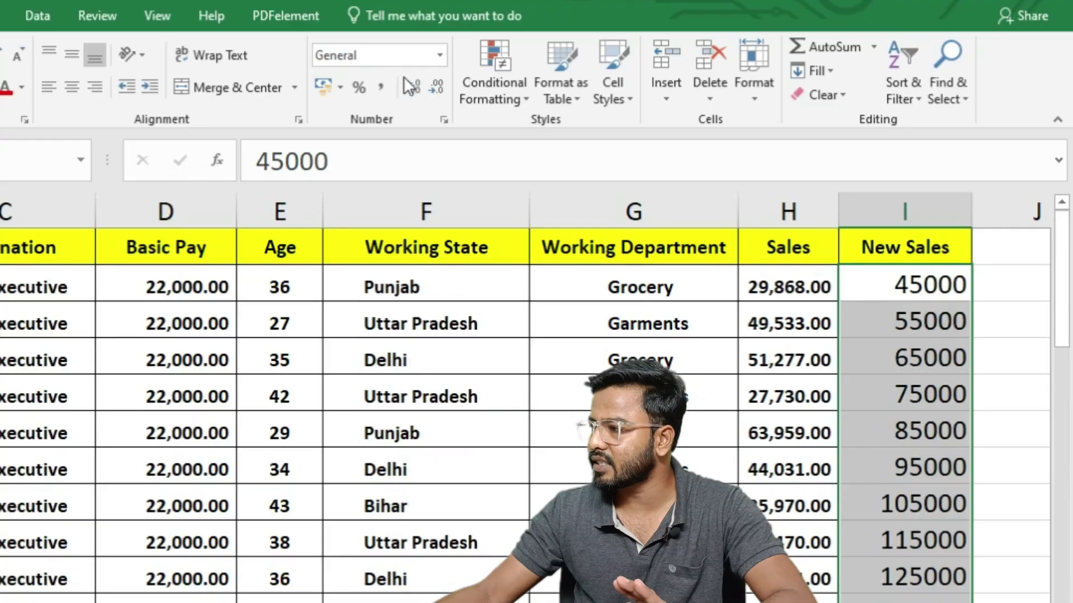
Copy the formatting of Sales cell H2 onto the New Sales values with Format Painter.
click(777, 287)
click(226, 187)
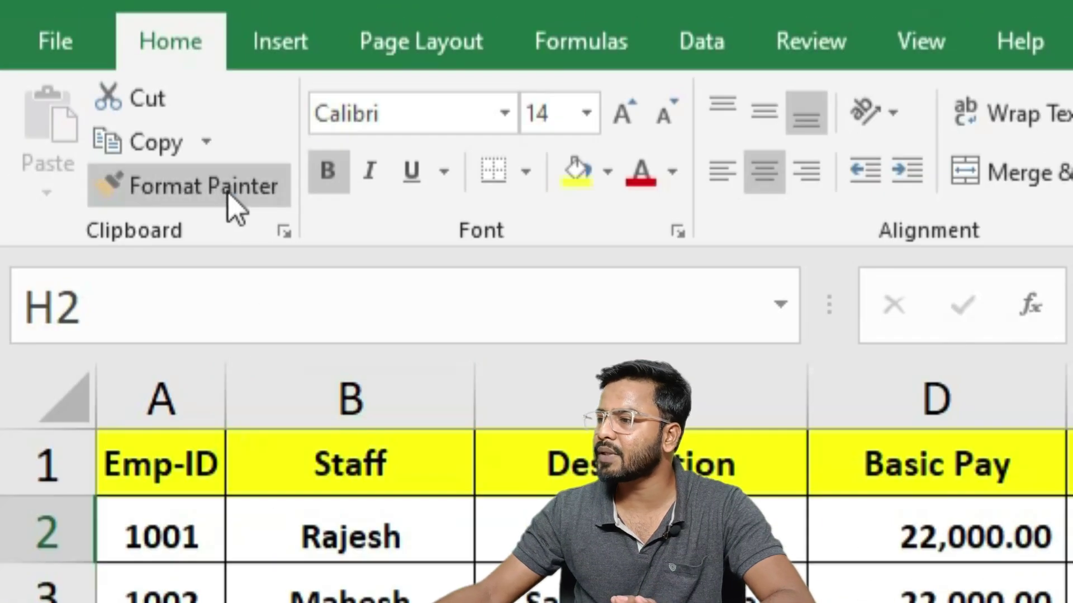
mouse_move(967, 158)
mouse_down()
mouse_move(963, 450)
mouse_move(927, 553)
mouse_move(926, 480)
mouse_move(931, 589)
mouse_move(942, 465)
mouse_up()
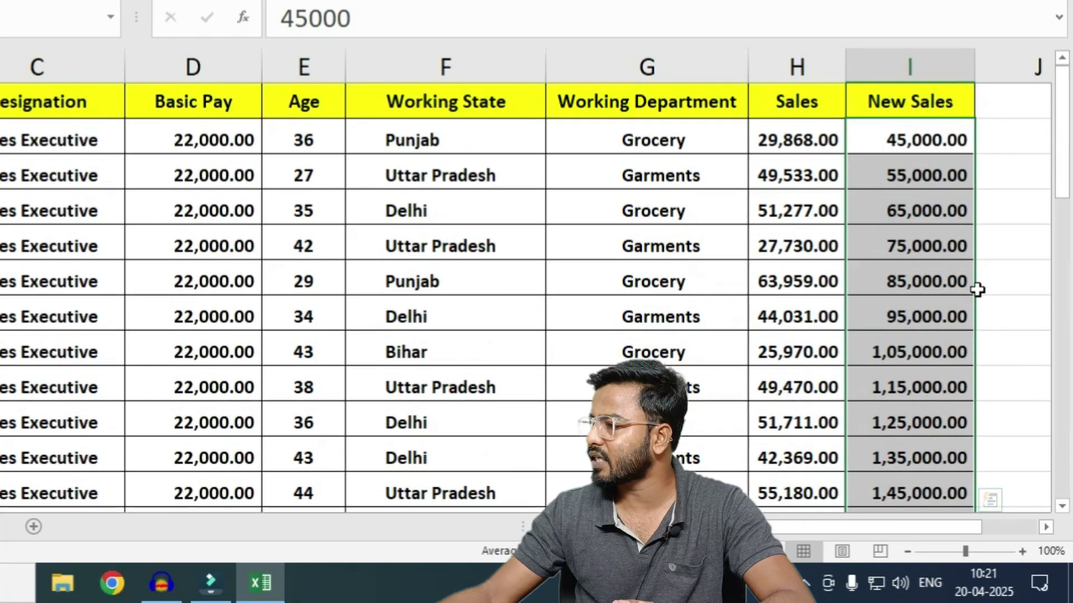
click(889, 99)
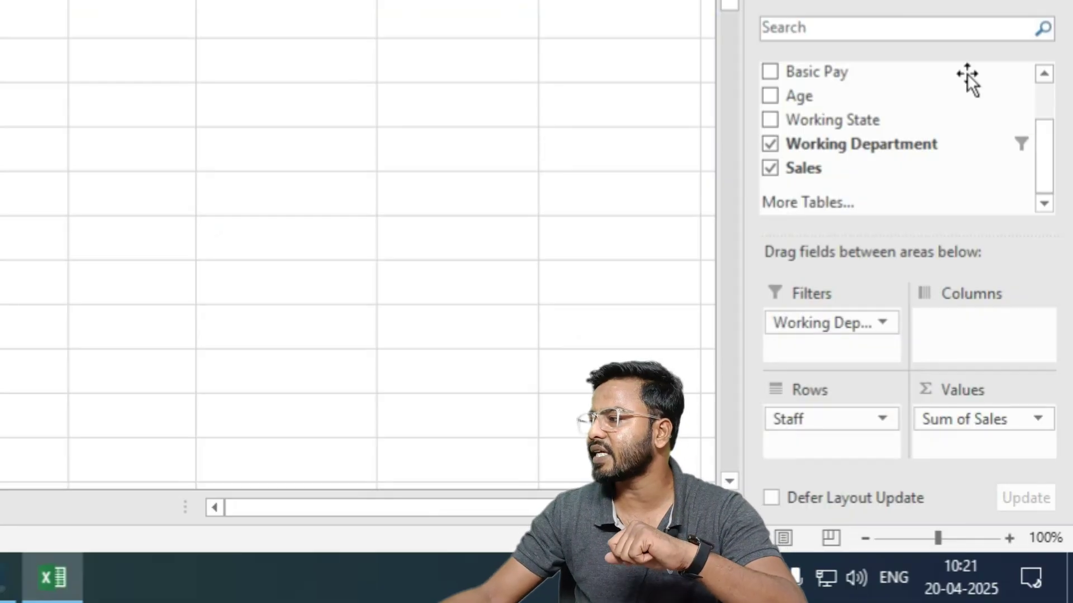
Extend the PivotTable's data source to 'Data 1'!$A$1:$I$39 so it includes the New Sales column.
drag(1037, 165, 1045, 184)
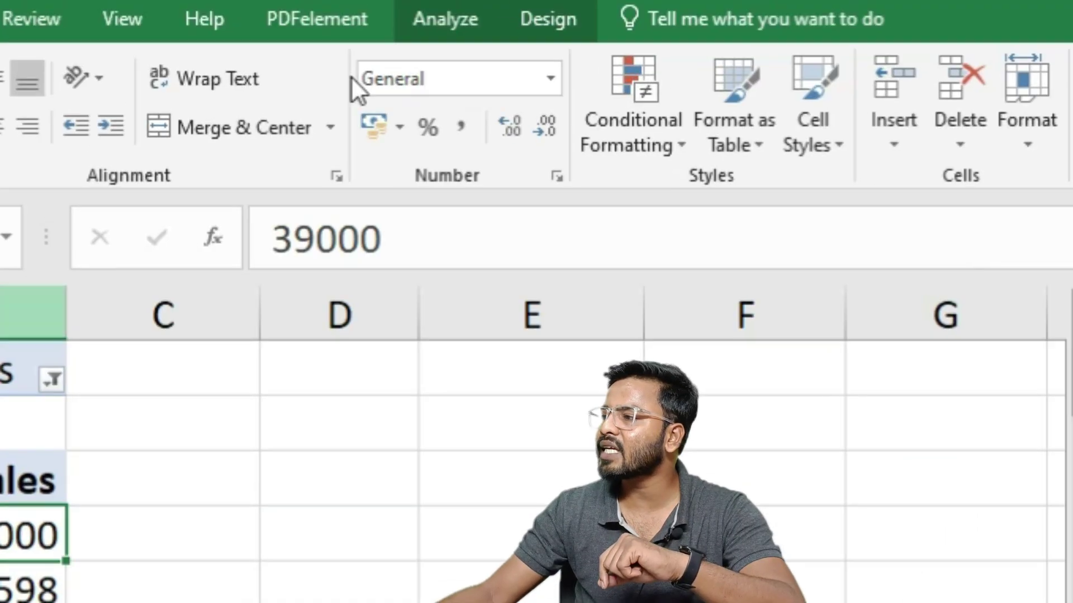
click(450, 17)
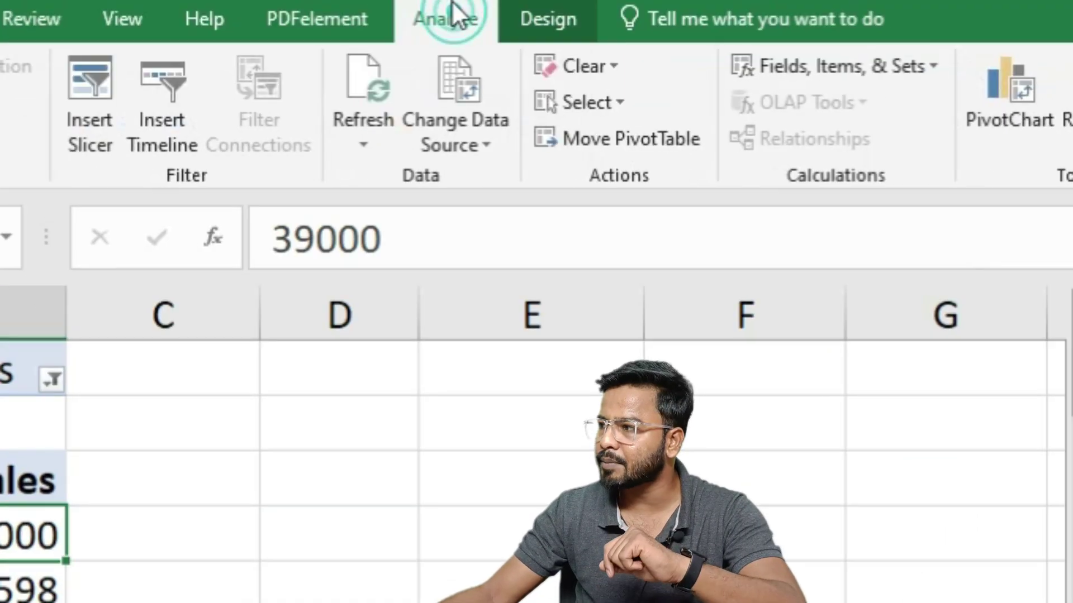
click(451, 96)
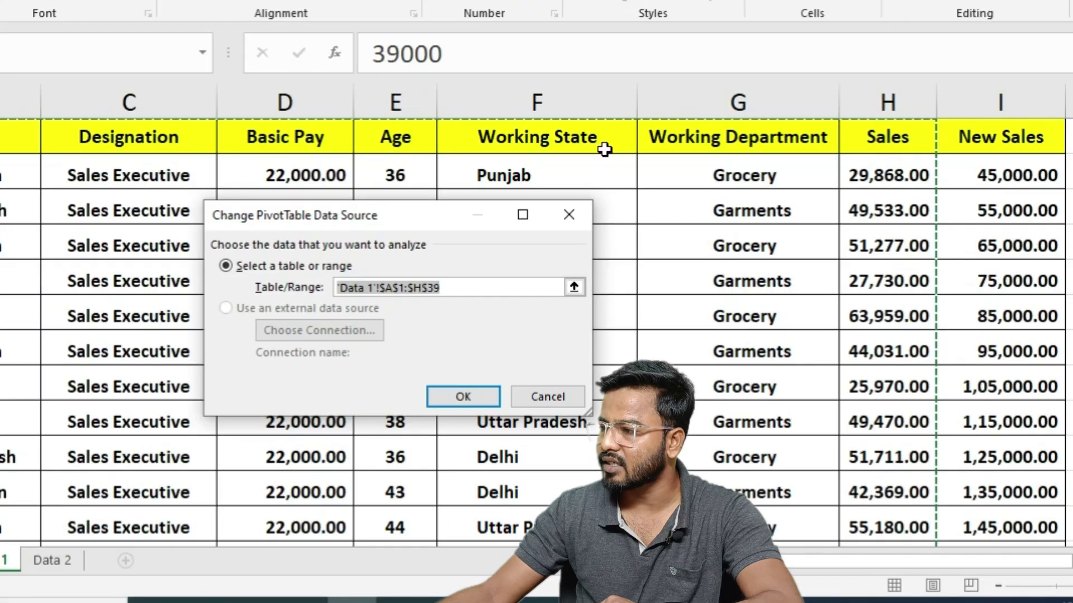
click(120, 311)
key(ctrl+a)
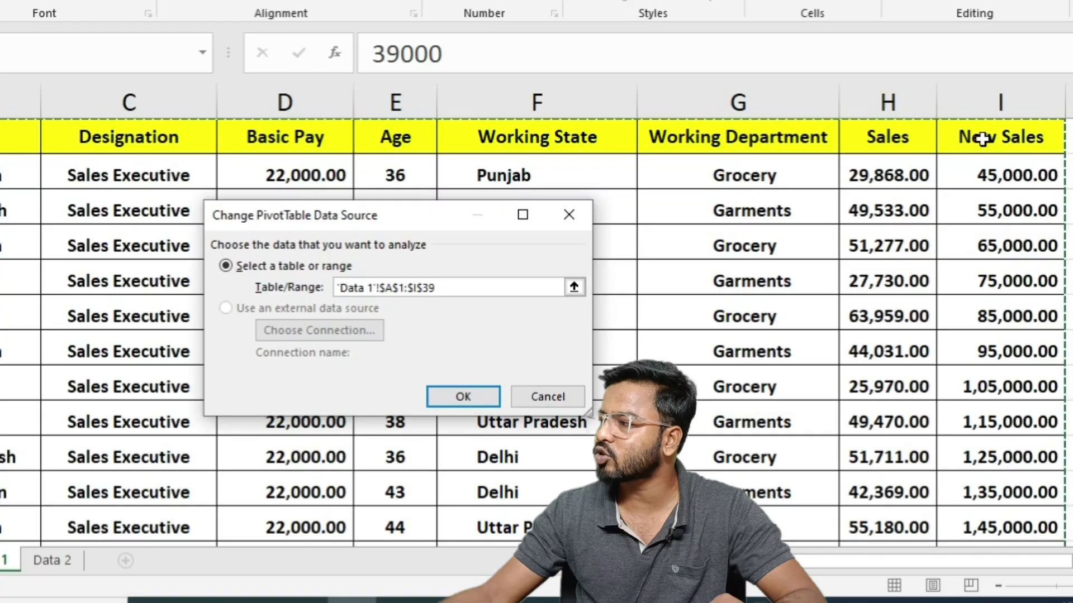
click(107, 300)
key(ctrl+a)
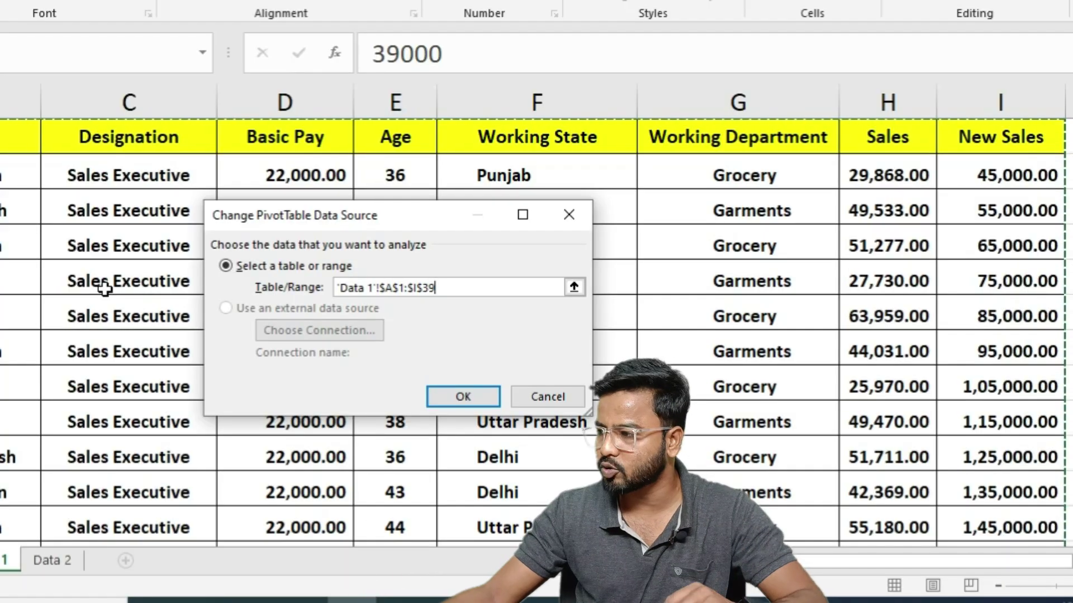
click(466, 397)
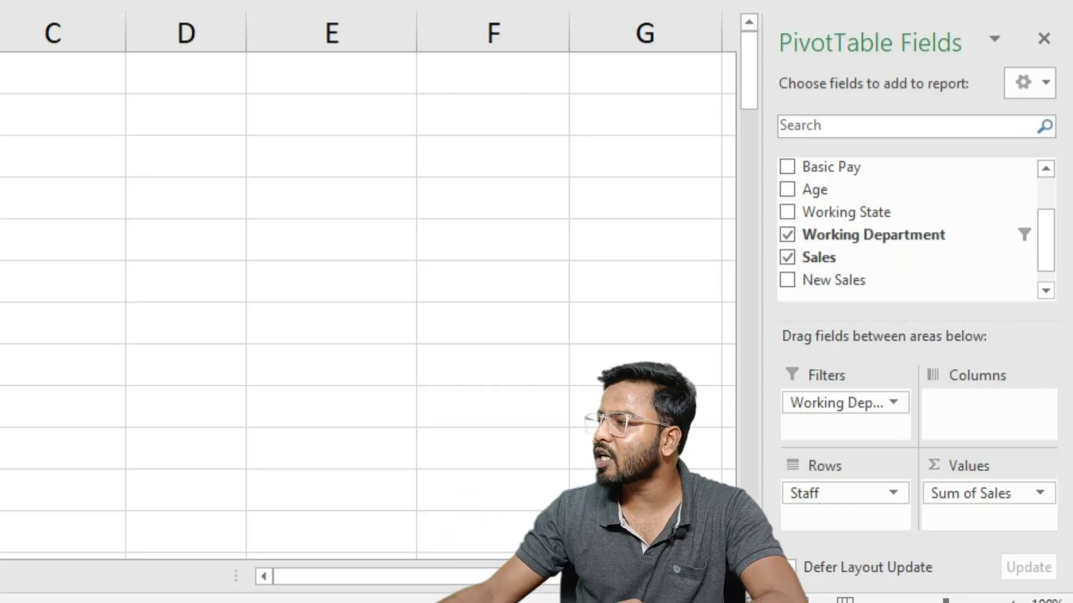
Hide the PivotTable Fields list and show it again.
click(1044, 39)
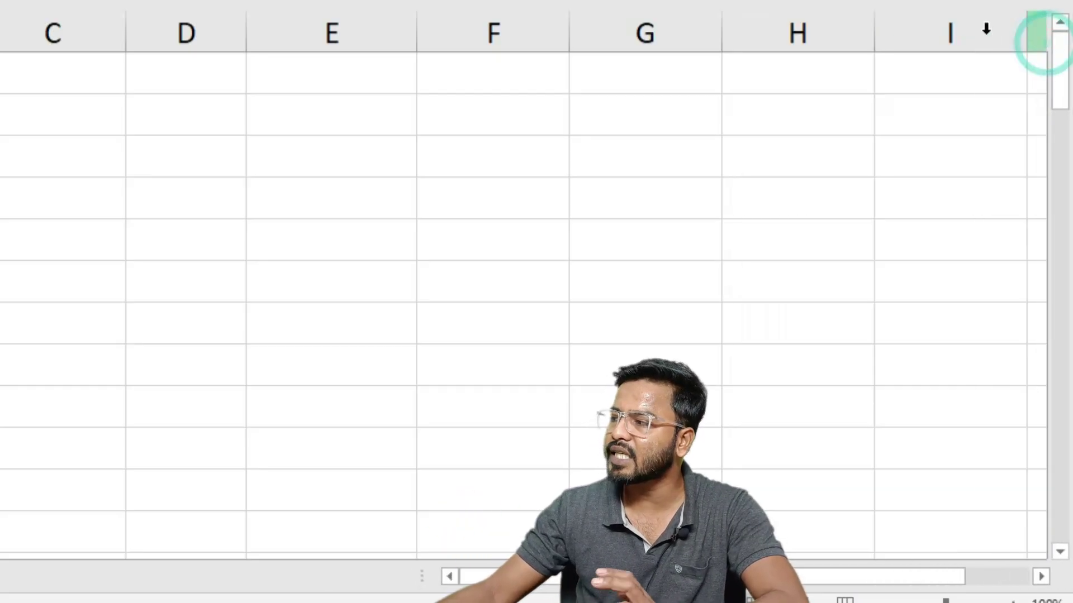
click(481, 253)
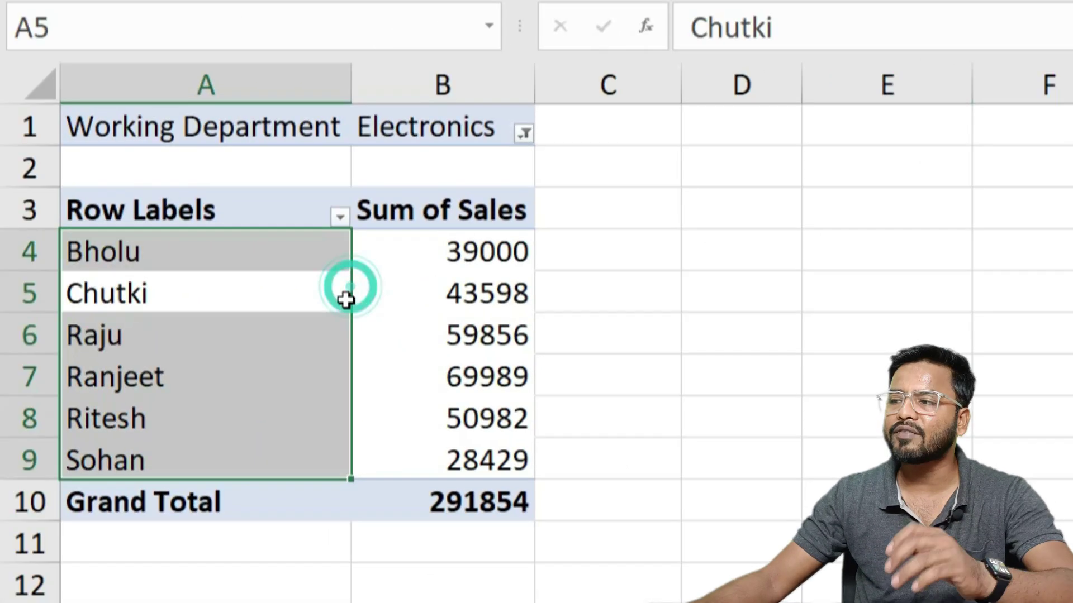
click(313, 256)
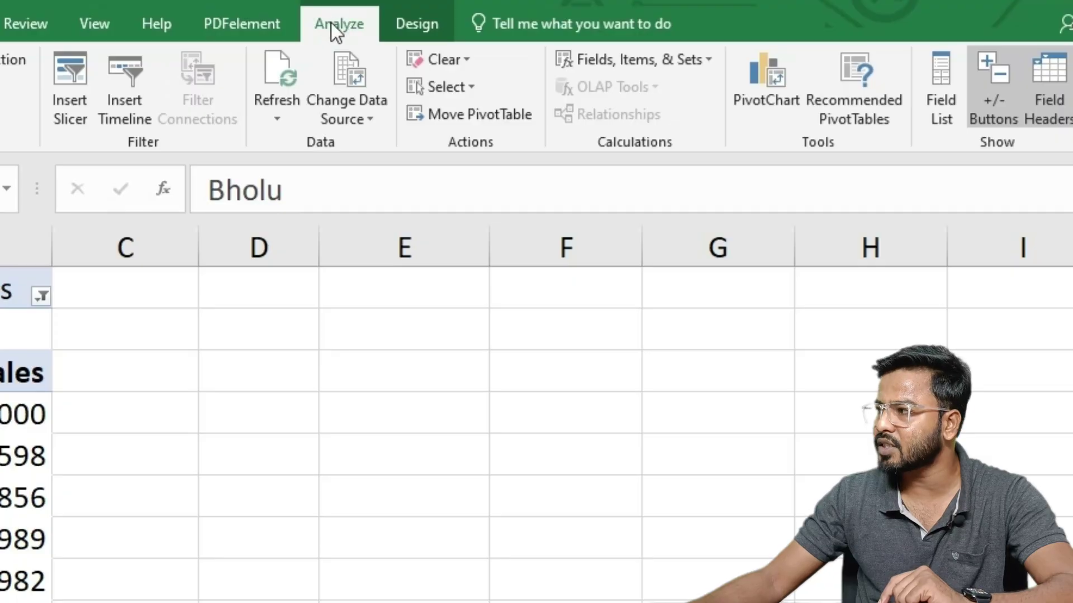
click(940, 82)
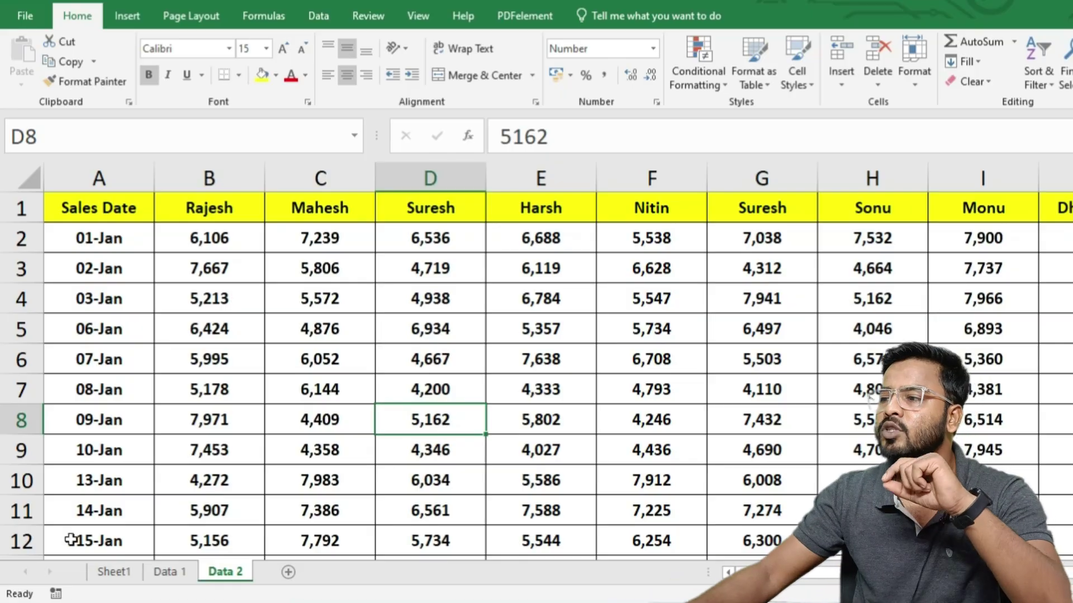
Examine the Data 2 layout, with sales dates down column A and staff names as headings across row 1.
click(73, 210)
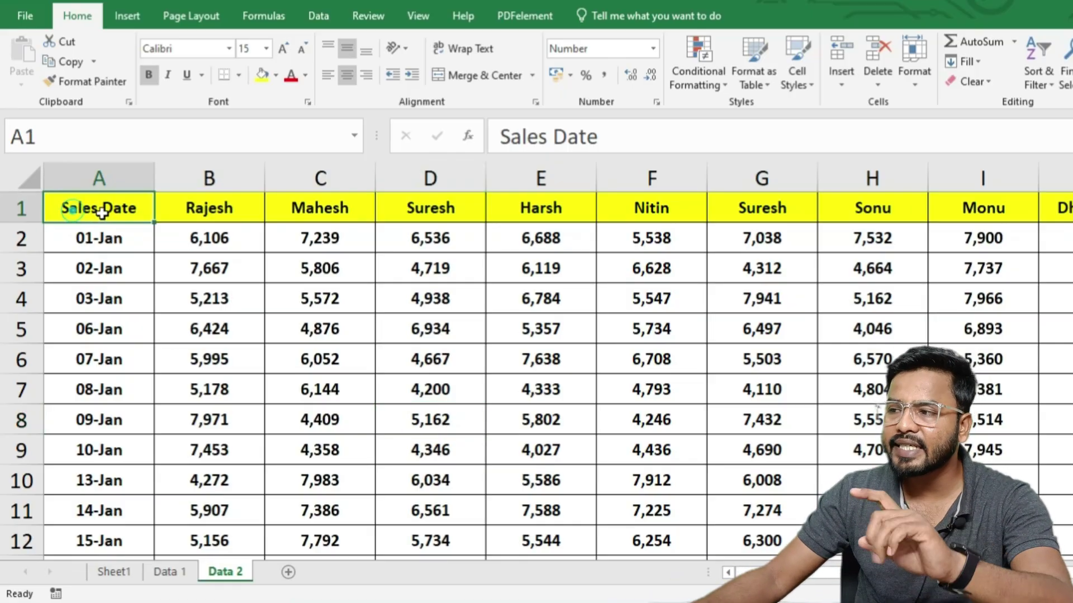
click(90, 240)
click(84, 269)
click(78, 295)
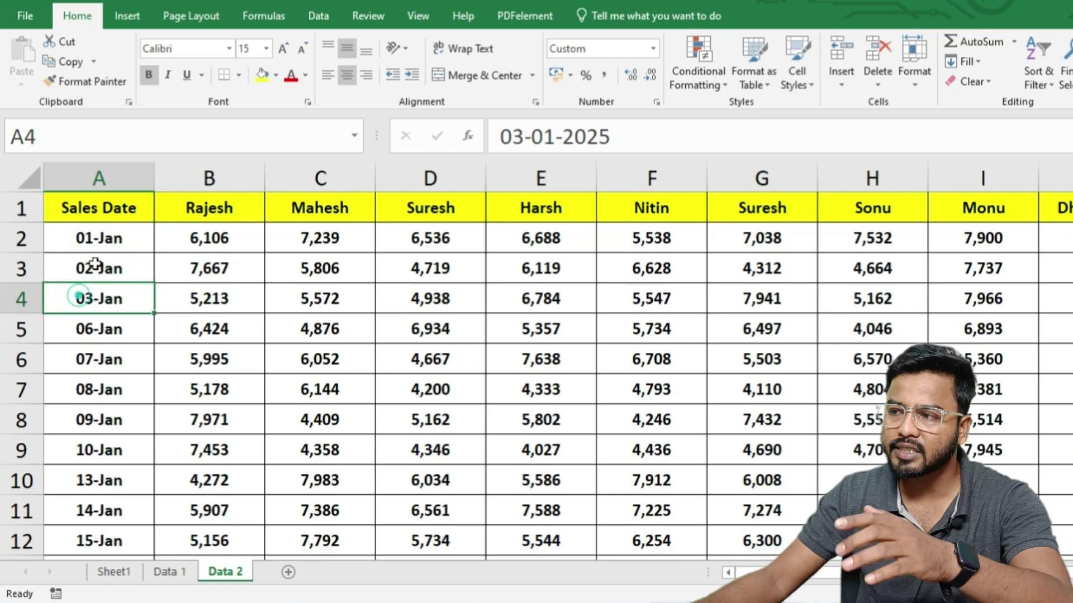
click(105, 237)
drag(105, 237, 99, 299)
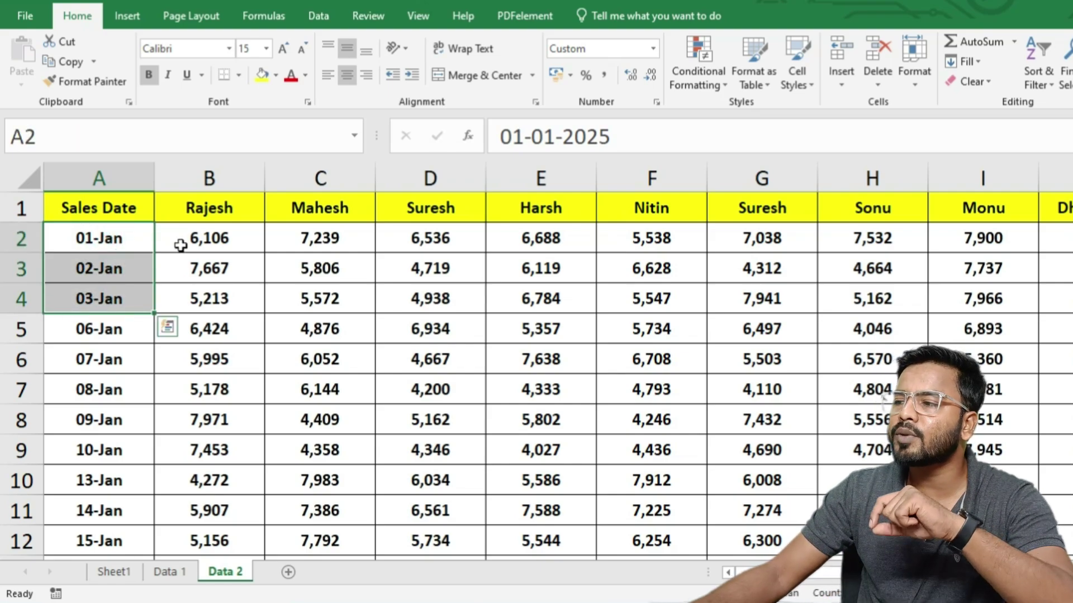
click(184, 241)
click(191, 219)
click(198, 231)
click(215, 211)
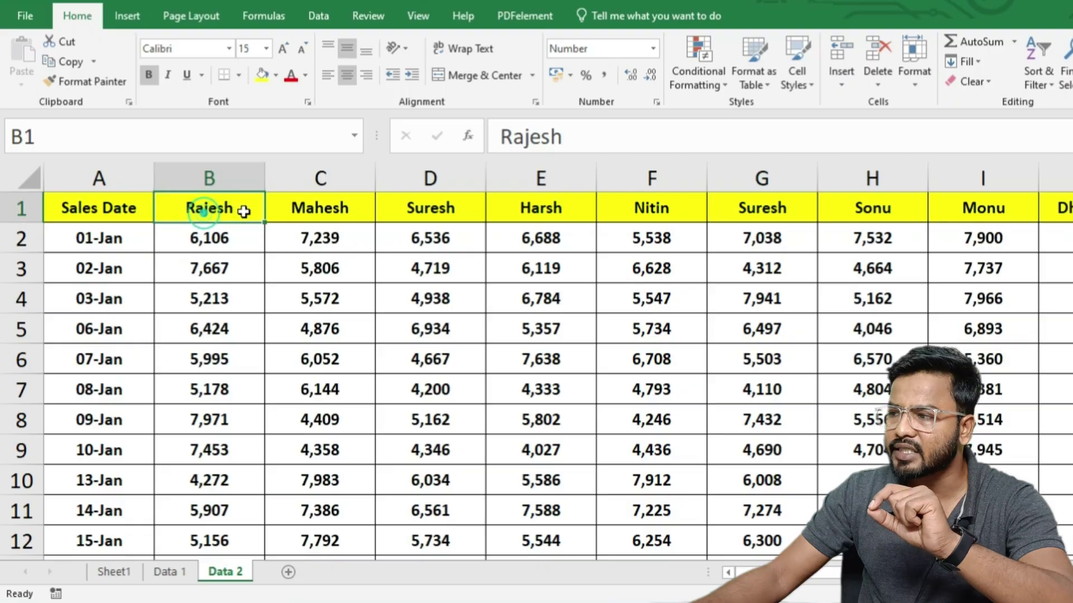
click(302, 210)
click(429, 201)
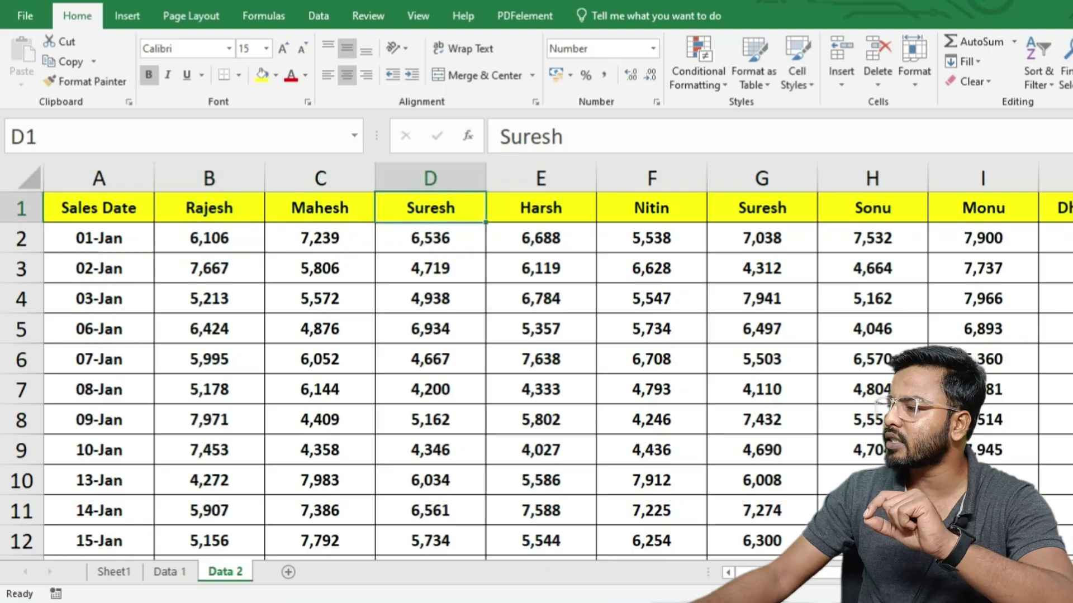
Examine the Data 2 sales figures across the staff columns and down the dates through December.
scroll(557, 362, right, 1)
scroll(536, 363, left, 2)
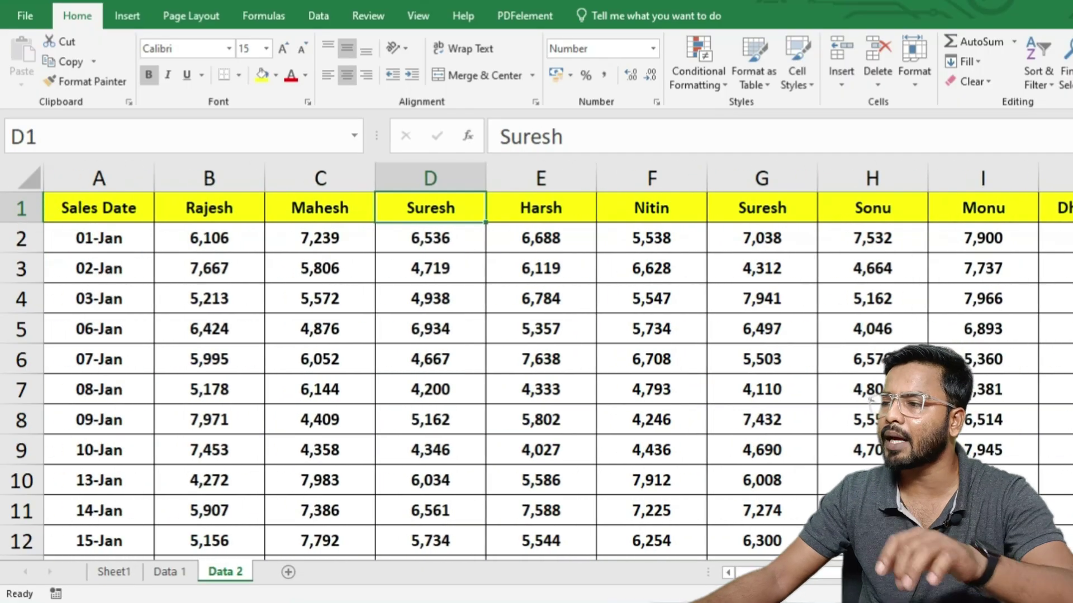
ctrl+scroll(700, 463, down, 2)
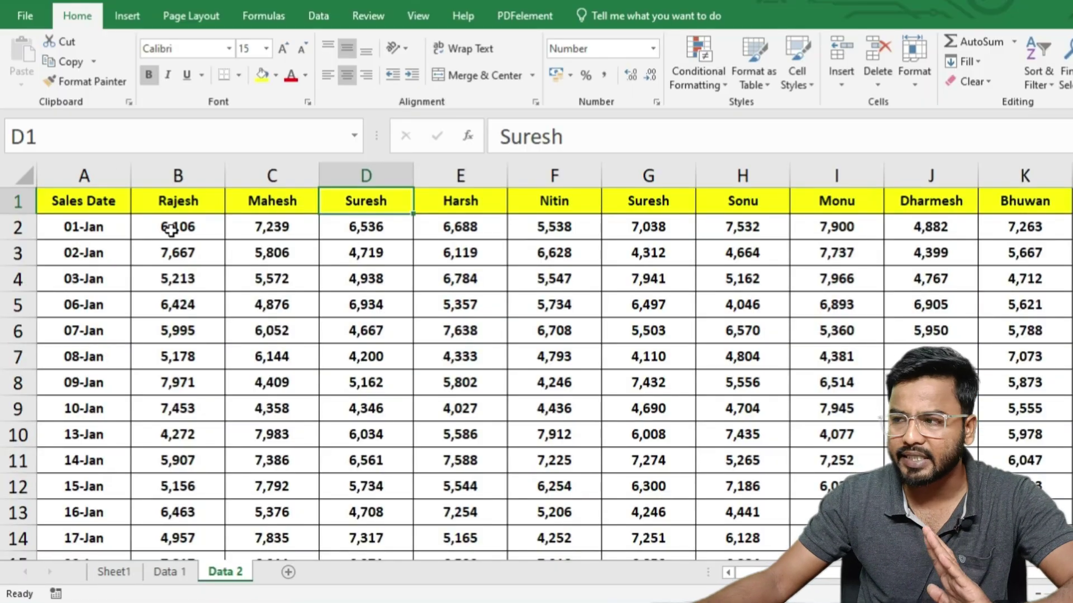
click(97, 227)
click(191, 229)
click(288, 227)
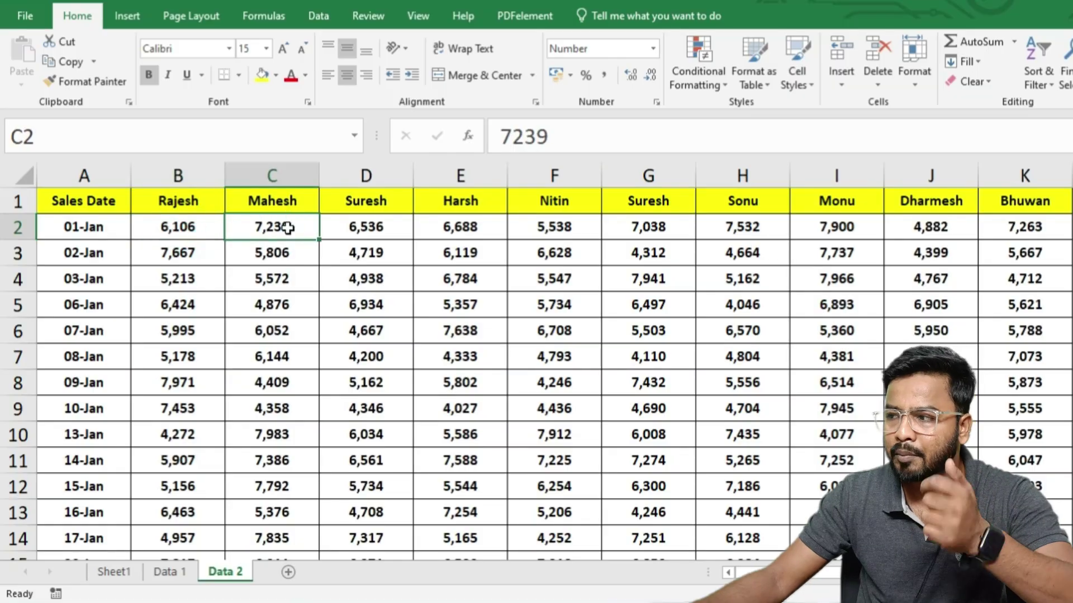
click(375, 225)
click(461, 224)
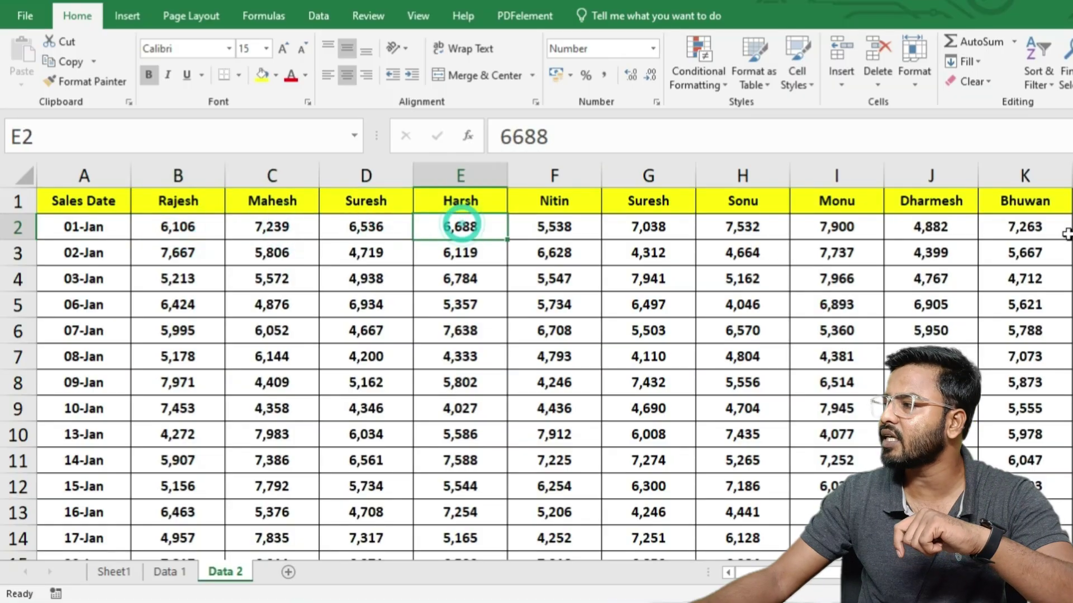
click(1027, 232)
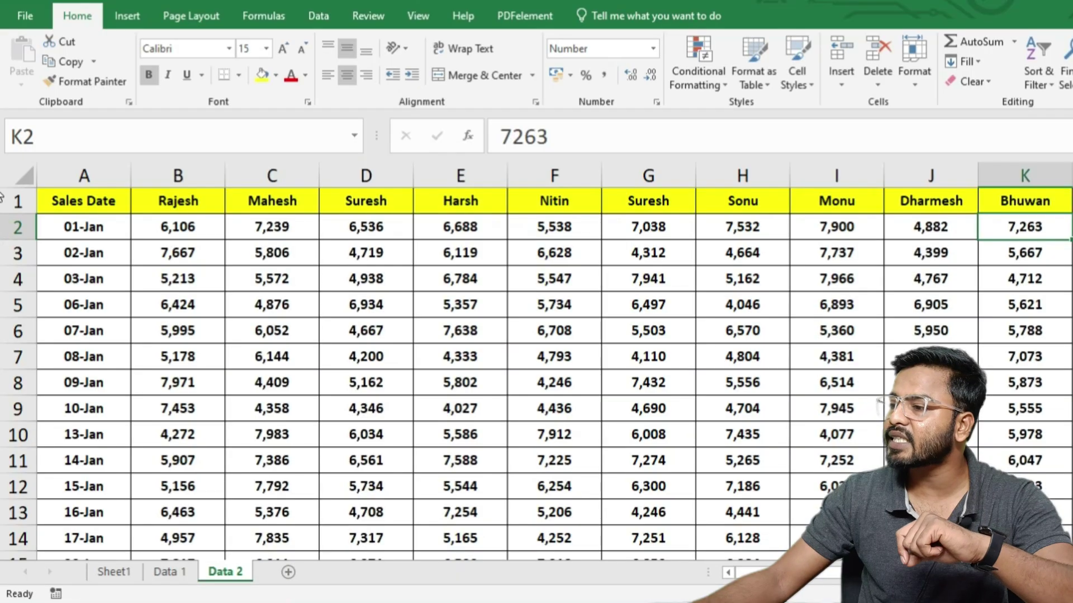
scroll(79, 455, down, 20)
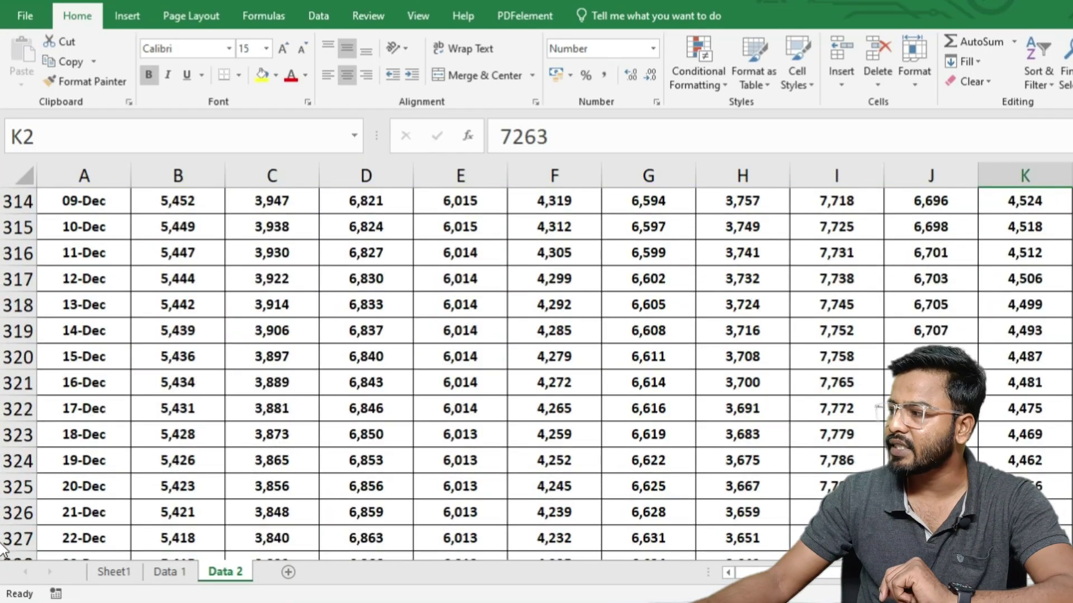
scroll(716, 281, up, 20)
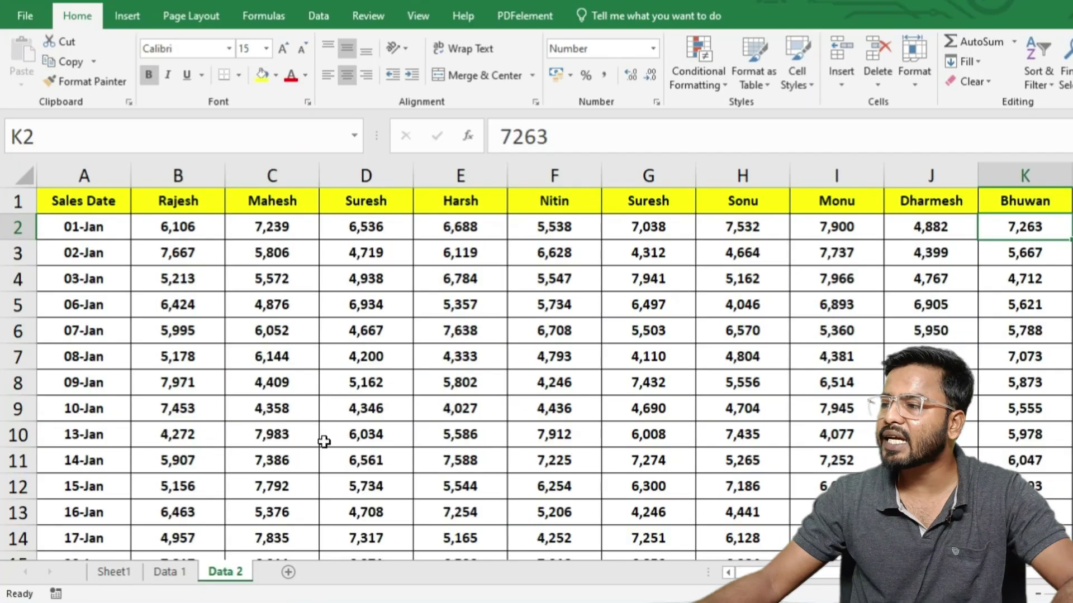
Create a PivotTable on a new worksheet from the entire Data 2 table.
click(310, 330)
key(ctrl+a)
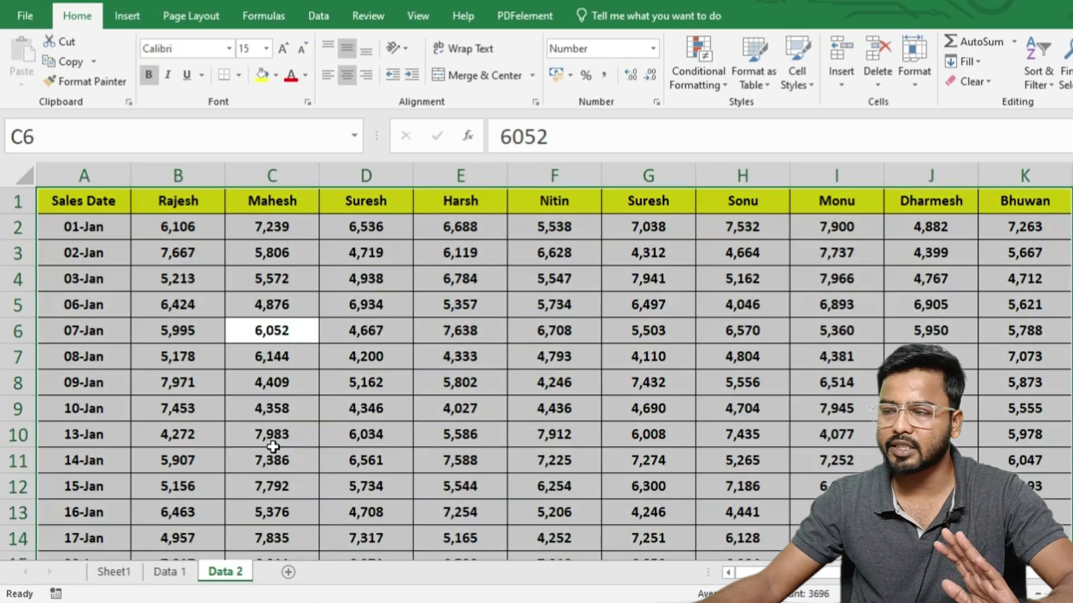
click(128, 16)
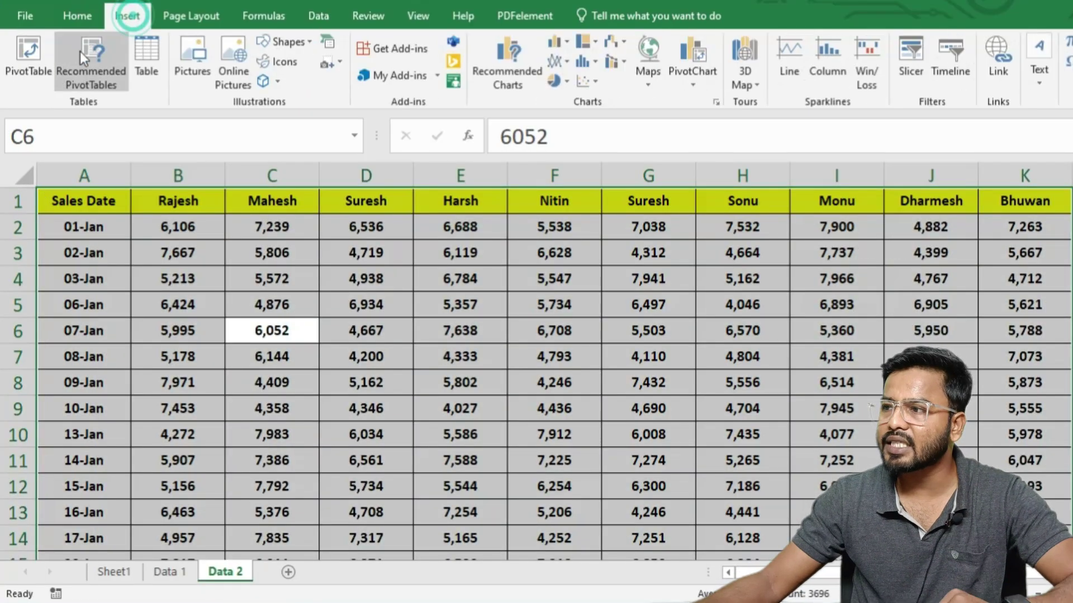
click(30, 52)
click(576, 487)
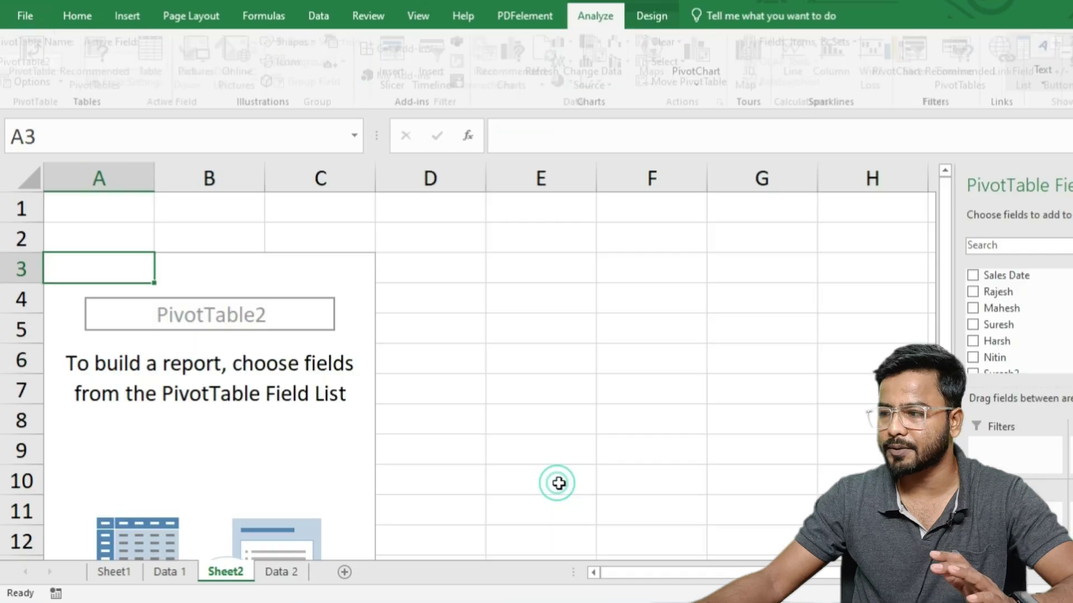
scroll(355, 409, down, 3)
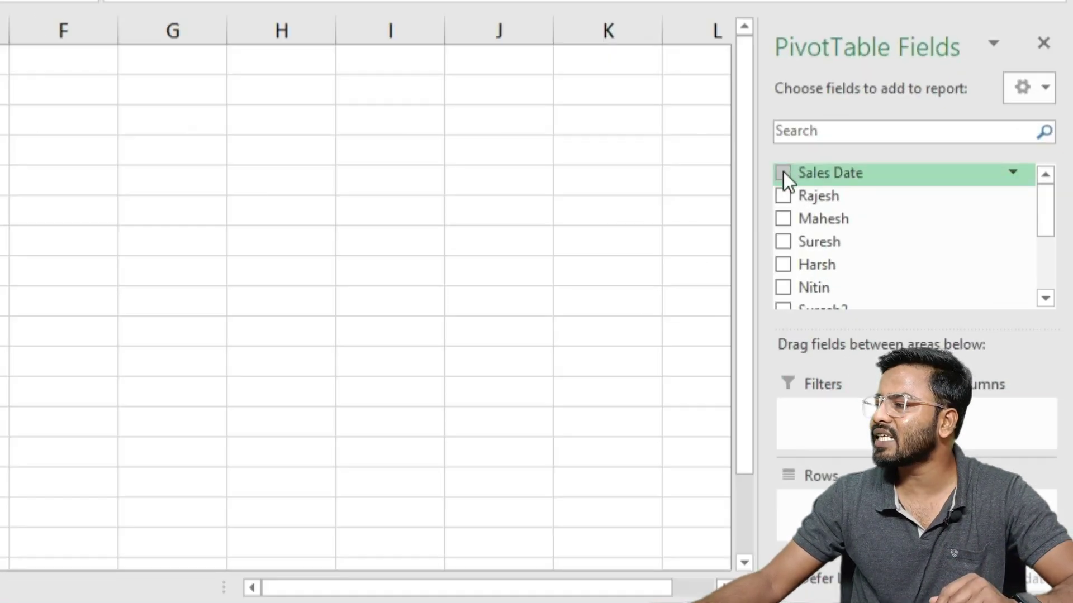
Add Sales Date to the PivotTable rows and ungroup the months into individual dates.
click(972, 275)
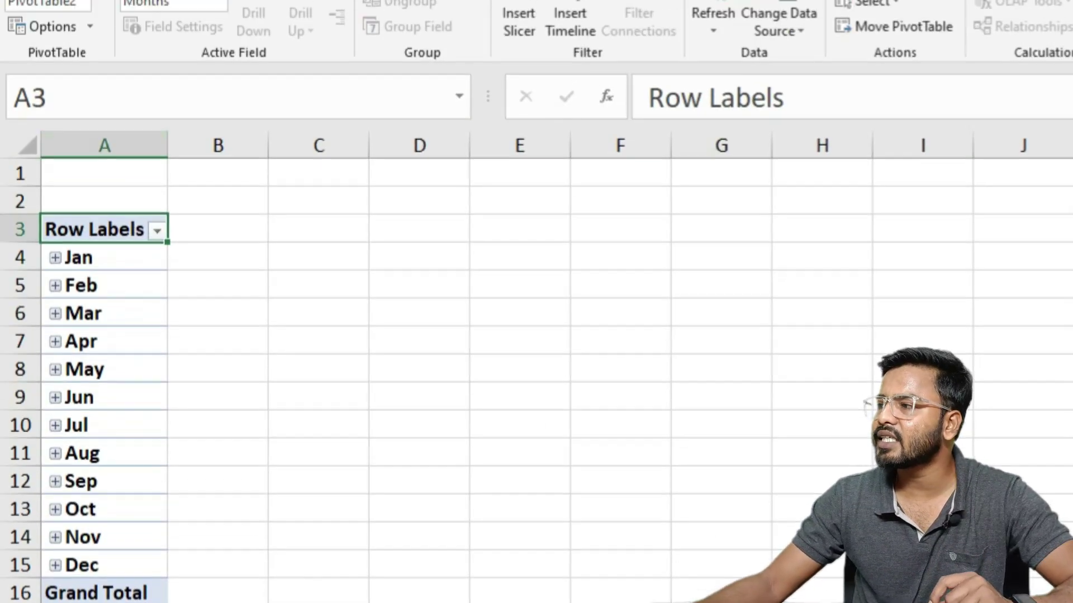
click(836, 13)
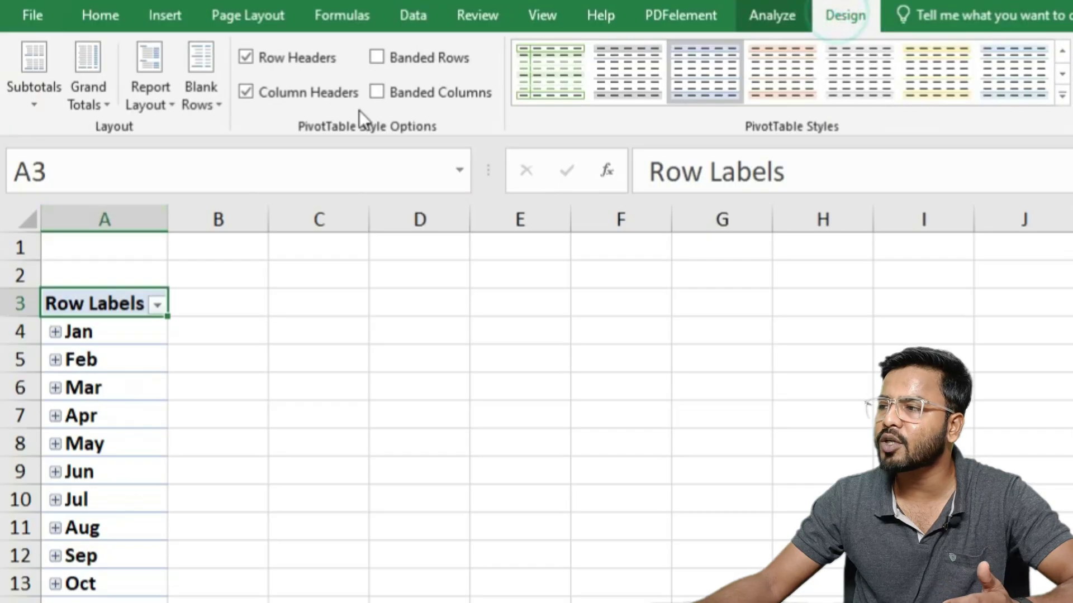
click(758, 16)
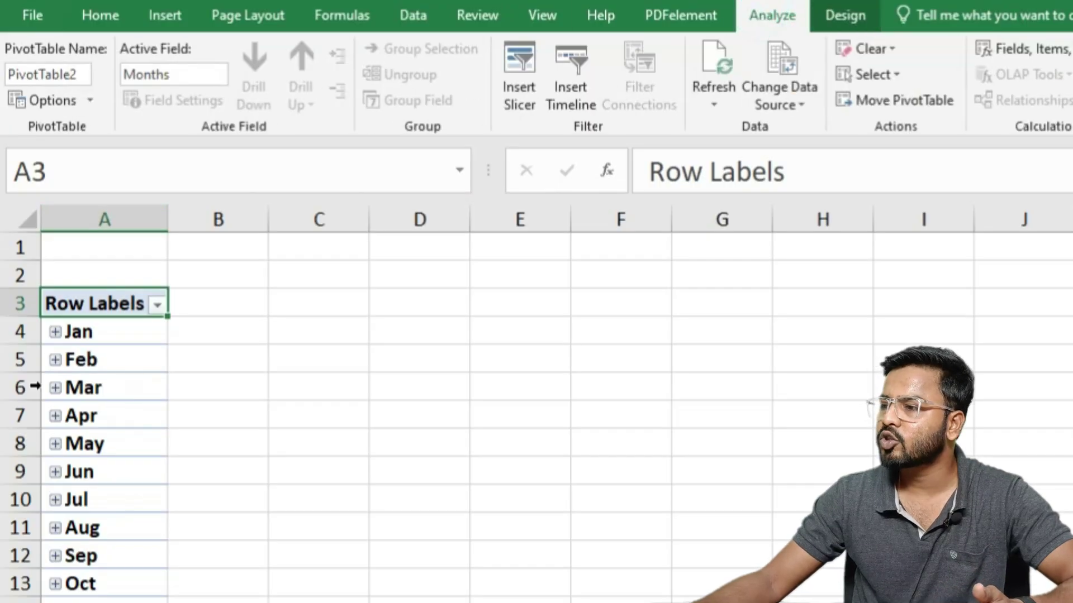
click(53, 387)
click(424, 73)
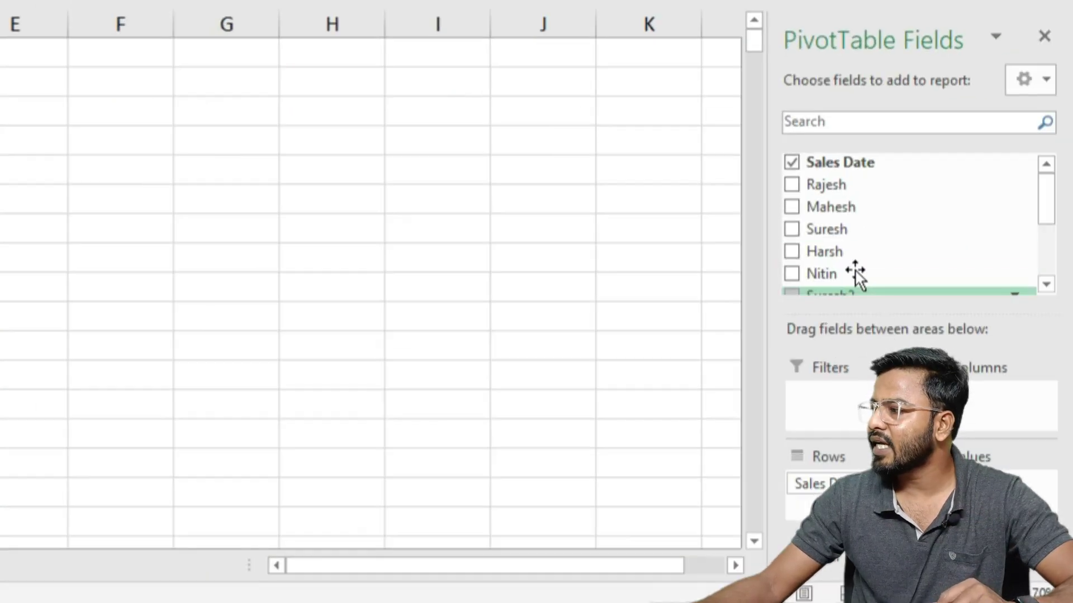
Add a "Total Sales" heading in cell L1 of Data 2, beside the last staff column.
scroll(855, 274, down, 3)
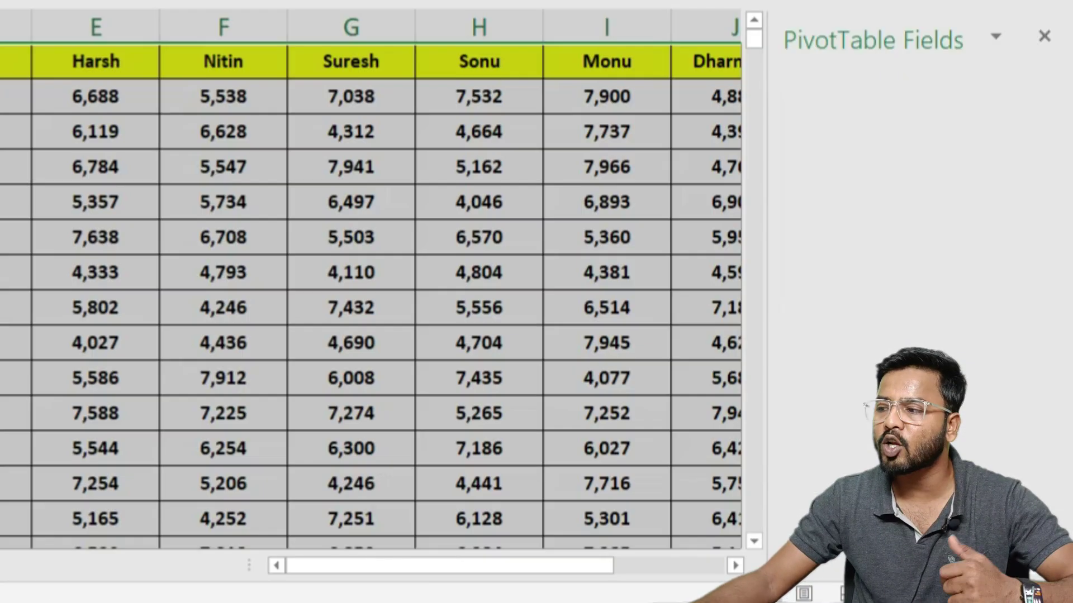
click(958, 64)
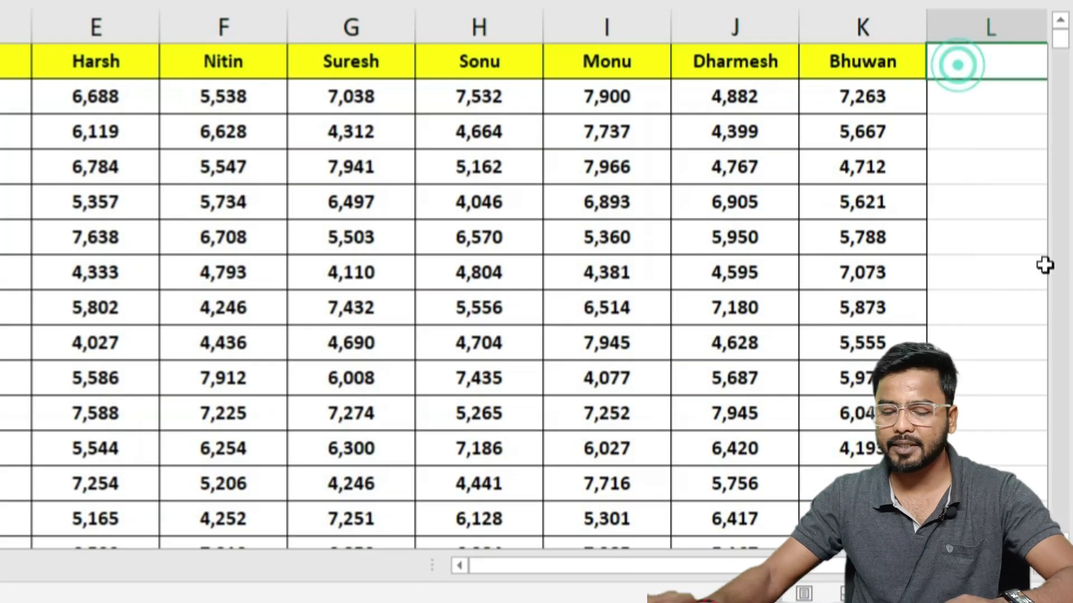
text(Total Sales)
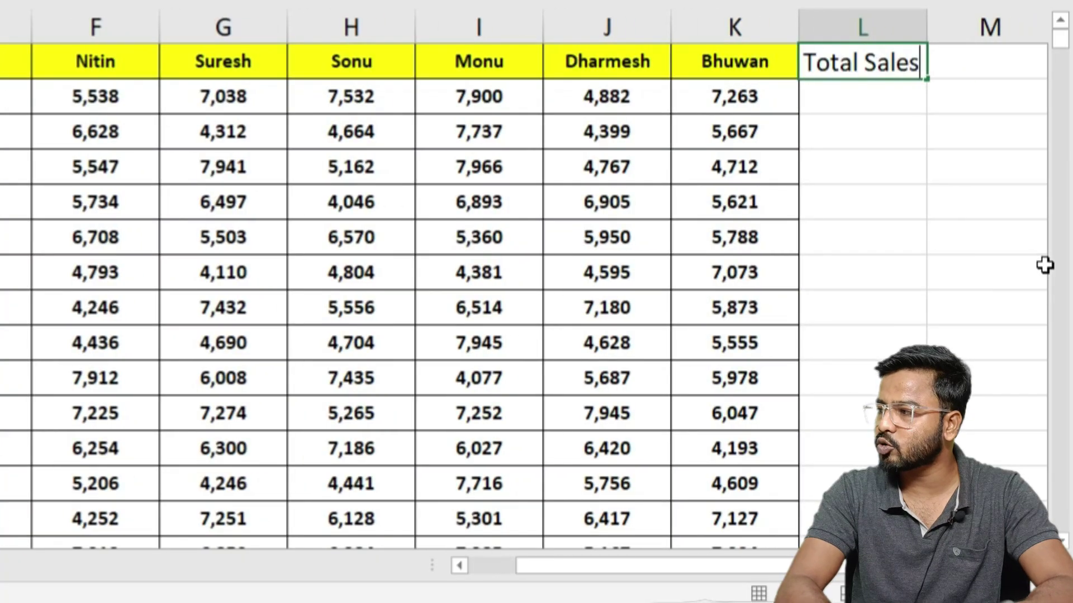
key(Return)
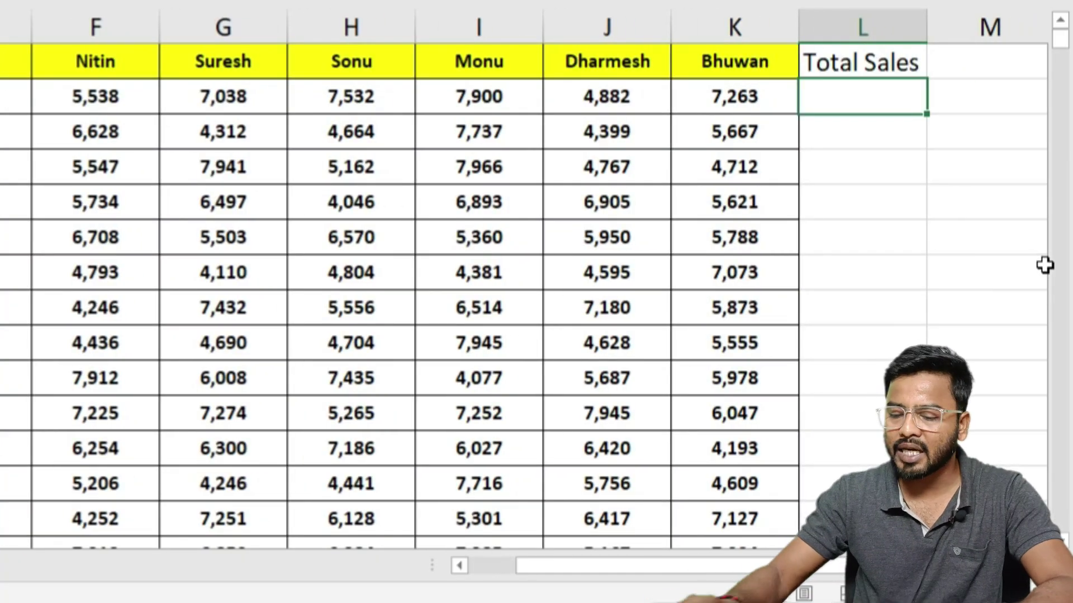
Total the first date's staff sales in L2 with =SUM(B2:K2) and fill the formula down the Total Sales column.
text(=sum)
key(Tab)
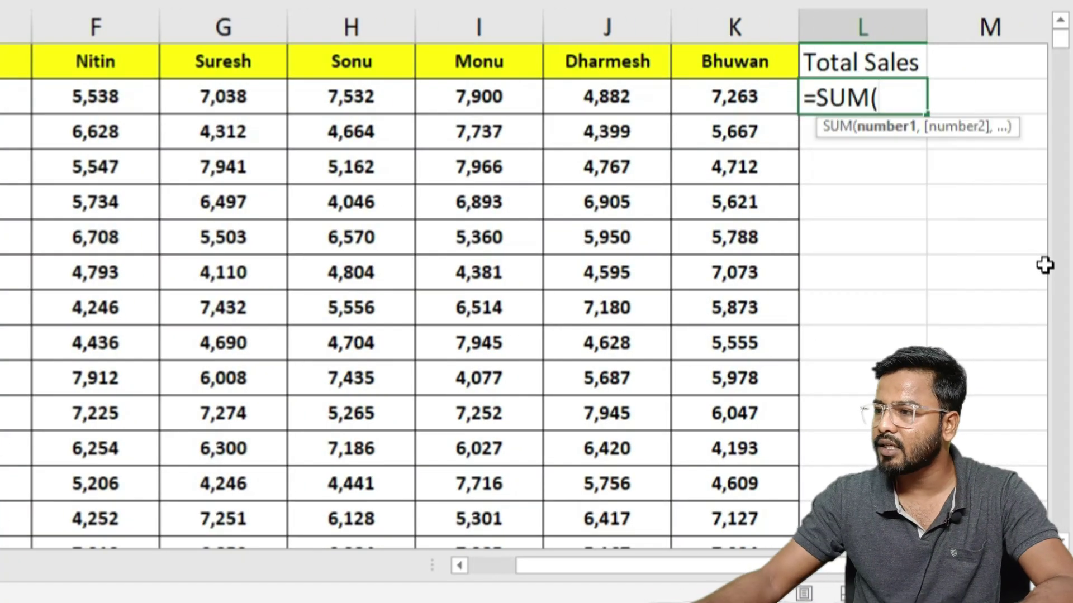
drag(0, 96, 708, 111)
text())
key(Return)
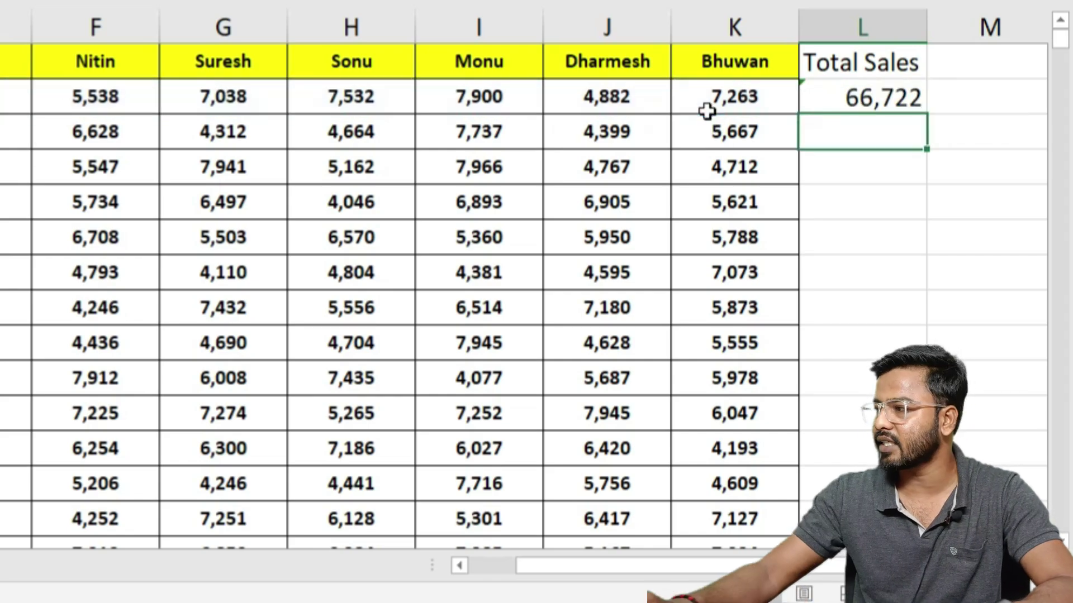
click(897, 100)
double_click(925, 114)
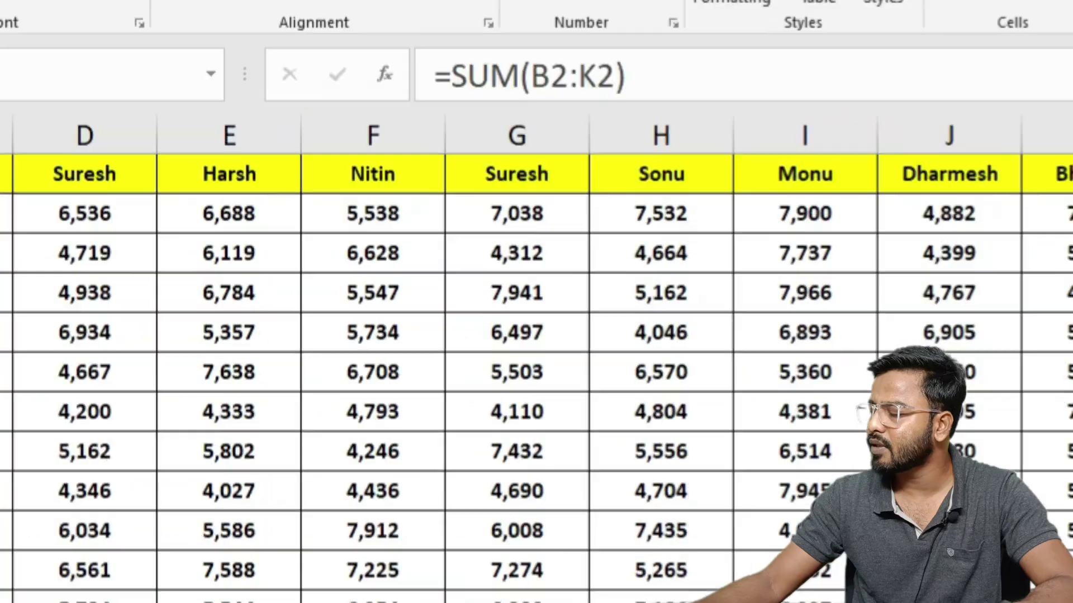
Copy the value and heading formatting of column K onto the Total Sales values and heading in column L with Format Painter.
click(734, 96)
click(154, 132)
mouse_move(830, 88)
mouse_down()
mouse_move(849, 586)
mouse_move(881, 238)
mouse_up()
scroll(905, 232, up, 20)
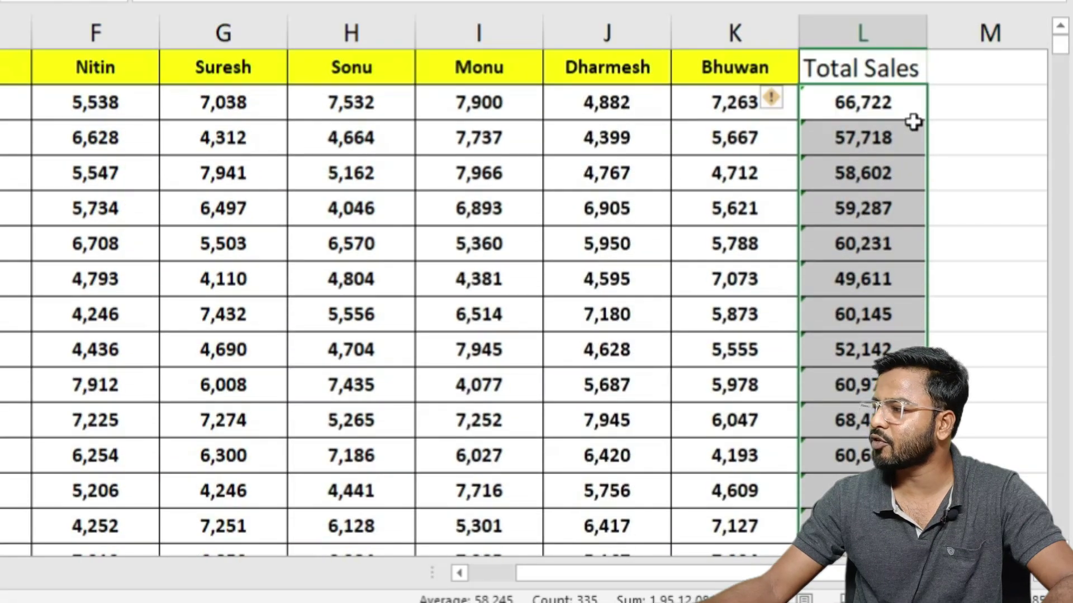
click(722, 77)
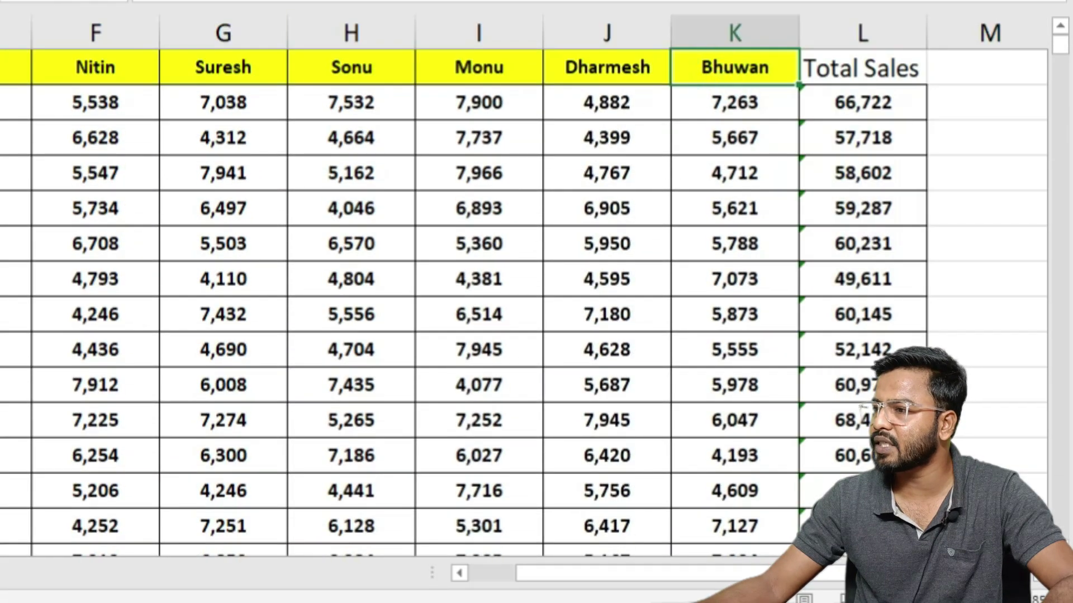
click(1, 1)
click(817, 69)
Extend the data source of the Sheet2 PivotTable to 'Data 2'!$A$1:$L$336 so it includes the Total Sales column.
click(809, 379)
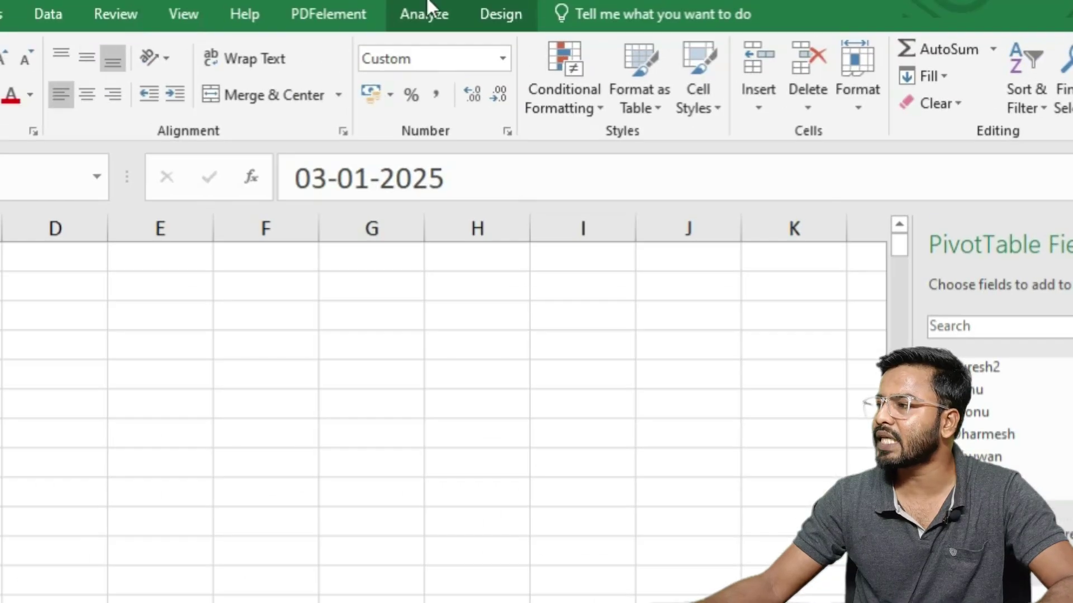
click(425, 14)
click(424, 65)
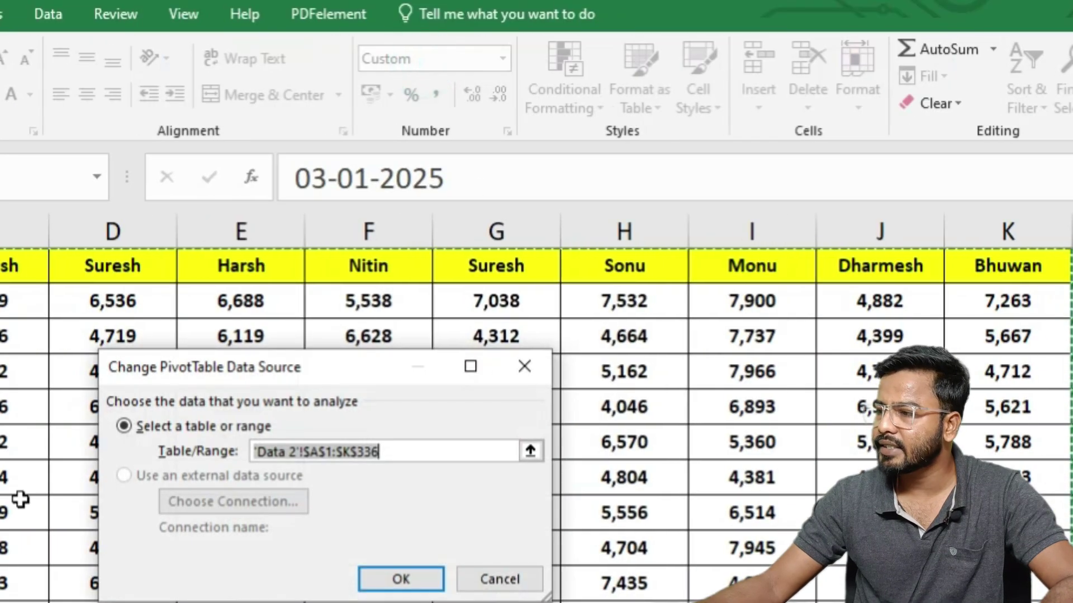
click(21, 499)
key(ctrl+a)
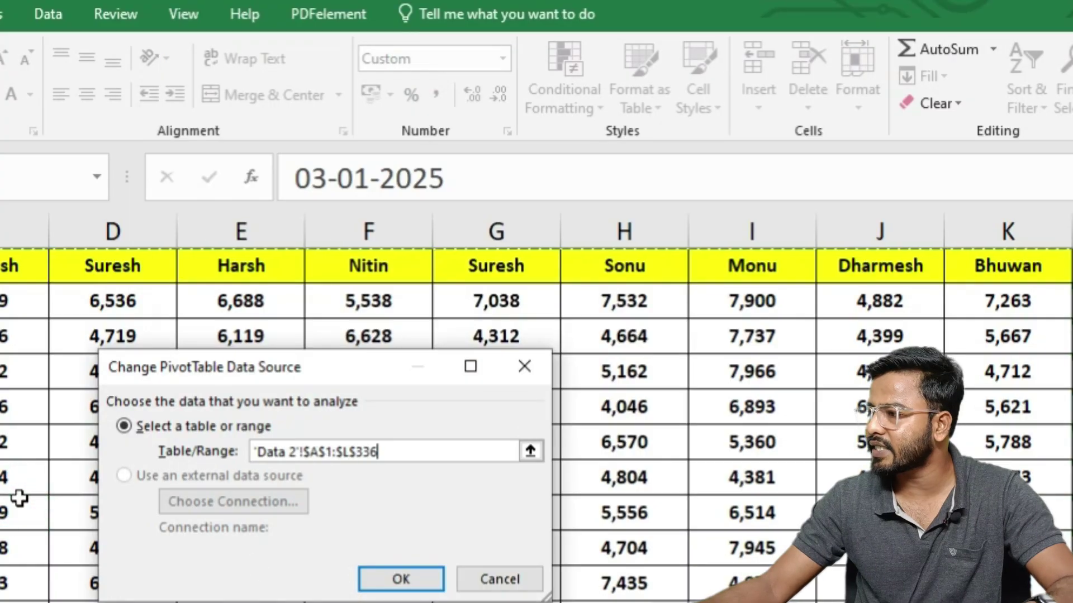
click(397, 579)
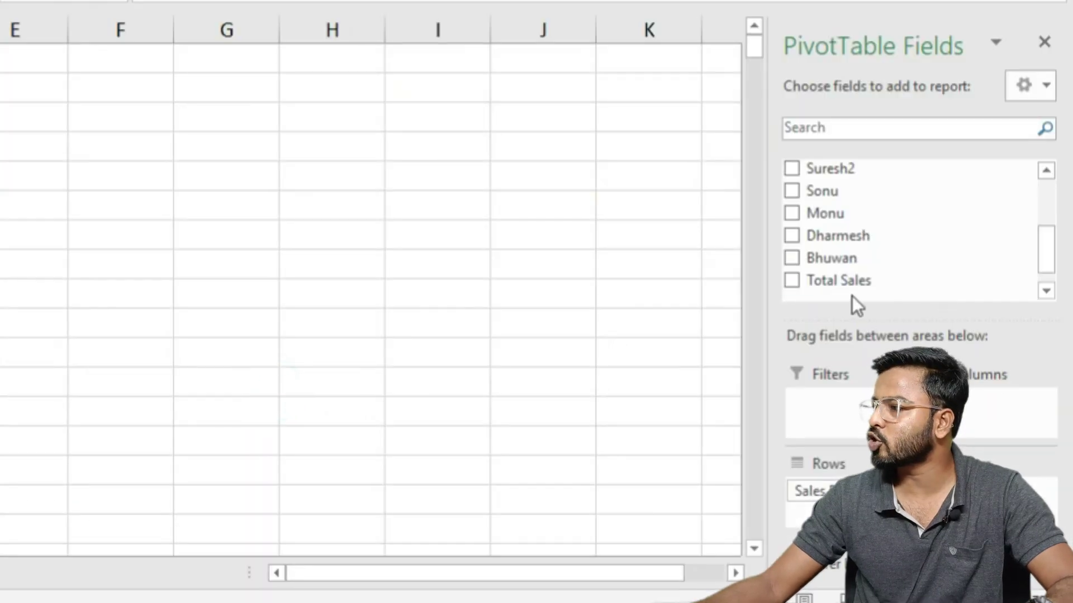
Add Total Sales to the PivotTable values and group the Sales Date rows by Months.
click(793, 281)
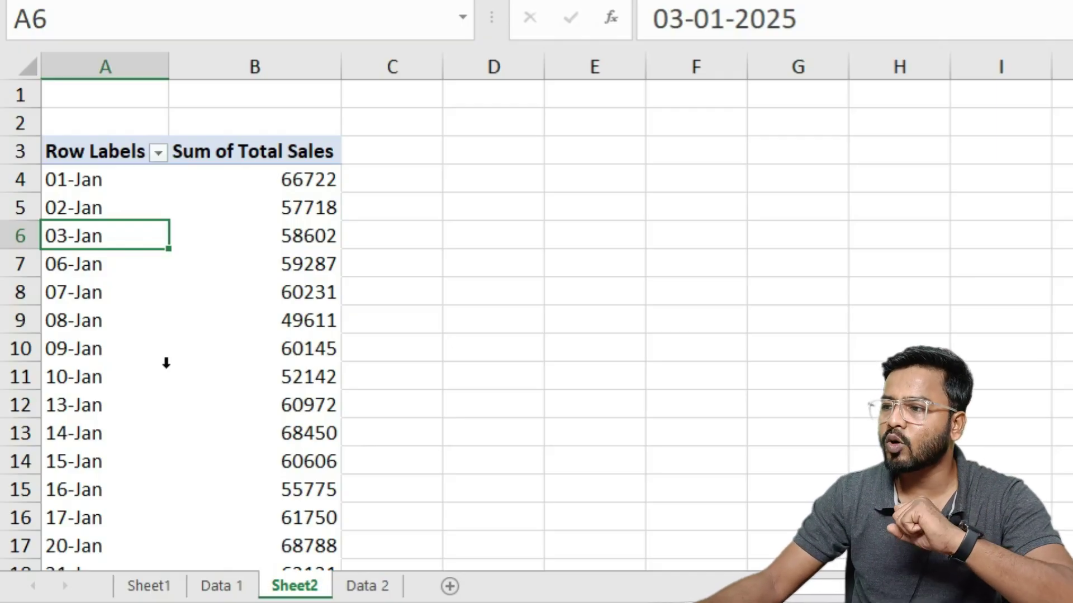
right_click(116, 233)
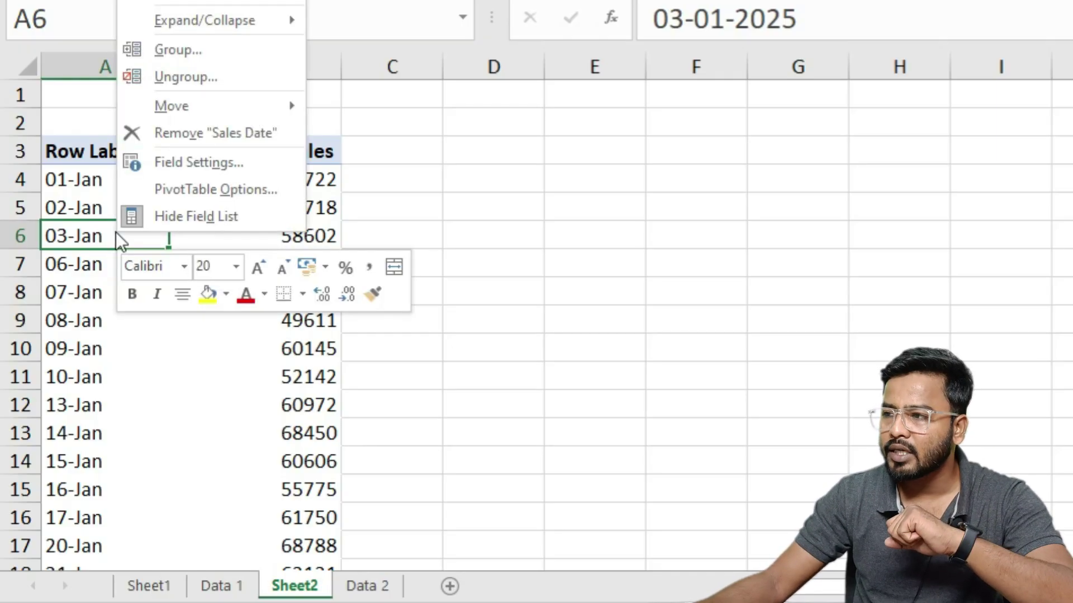
click(177, 49)
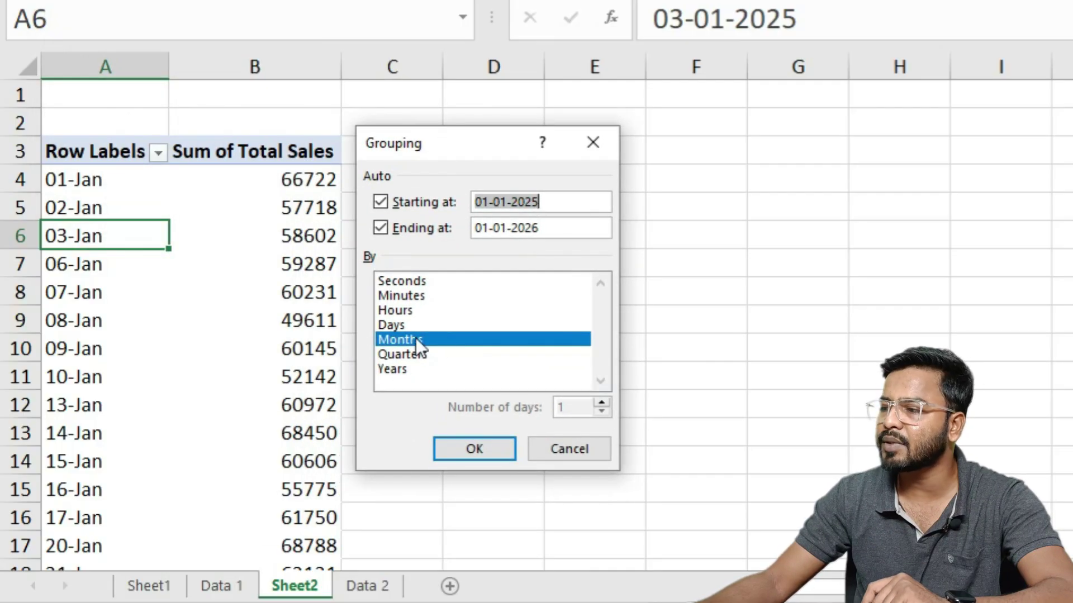
click(478, 447)
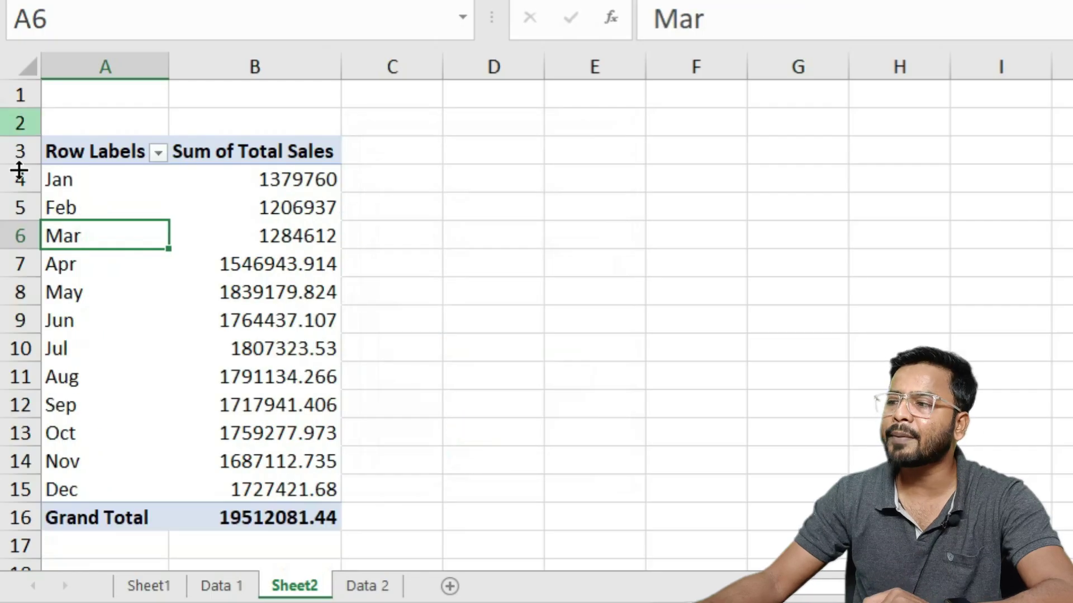
Examine the PivotTable's monthly sales totals from Jan to Dec and its Grand Total.
click(282, 177)
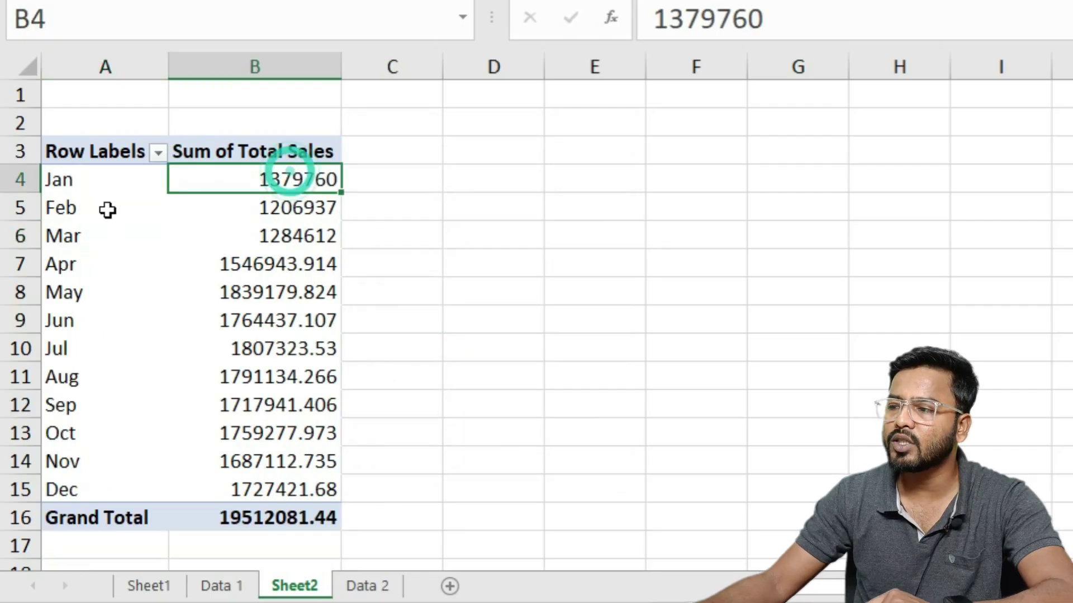
click(54, 211)
click(65, 237)
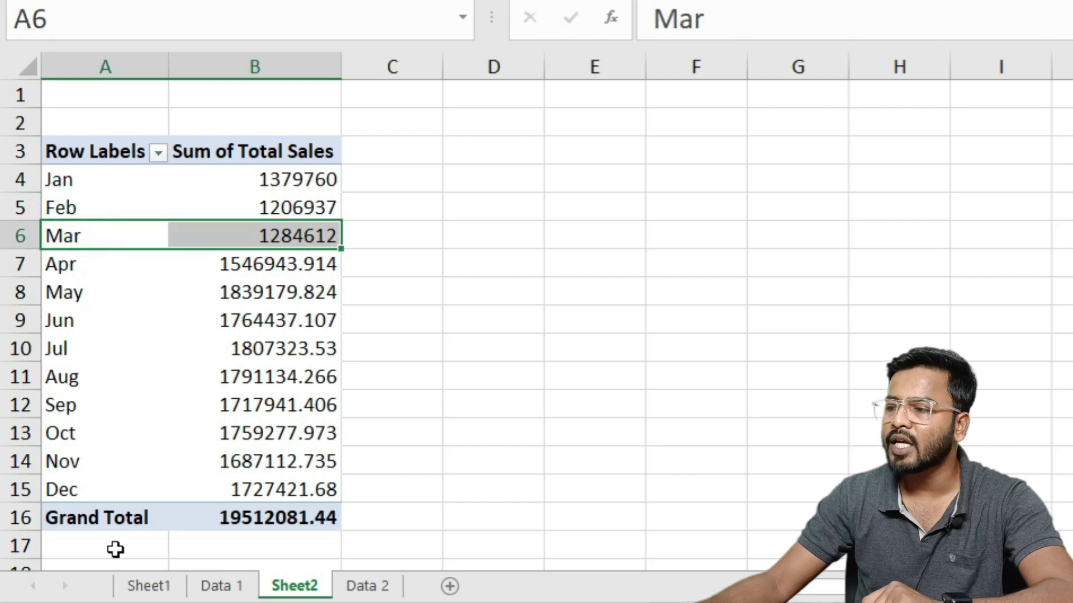
click(85, 520)
click(262, 519)
drag(299, 191, 252, 481)
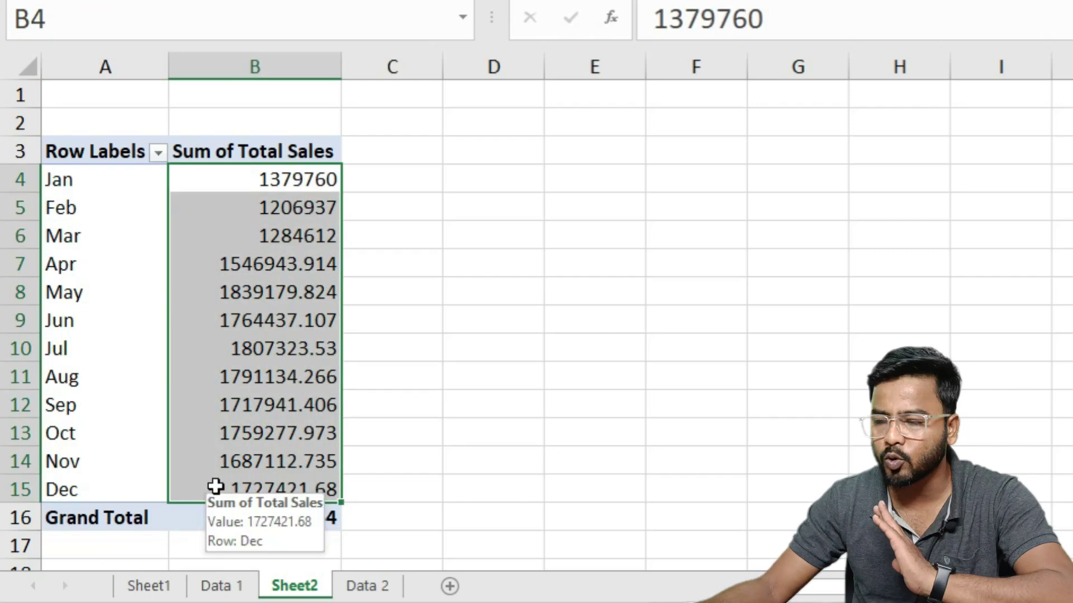
Group the PivotTable's Sales Date rows by Quarters in addition to Months.
click(84, 256)
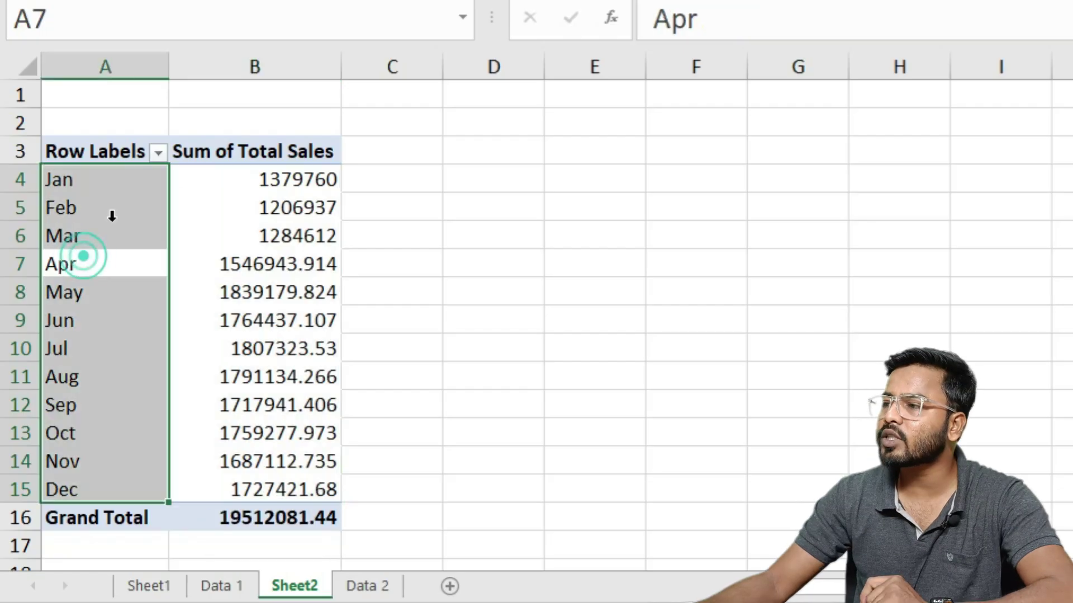
click(83, 234)
right_click(75, 240)
click(134, 58)
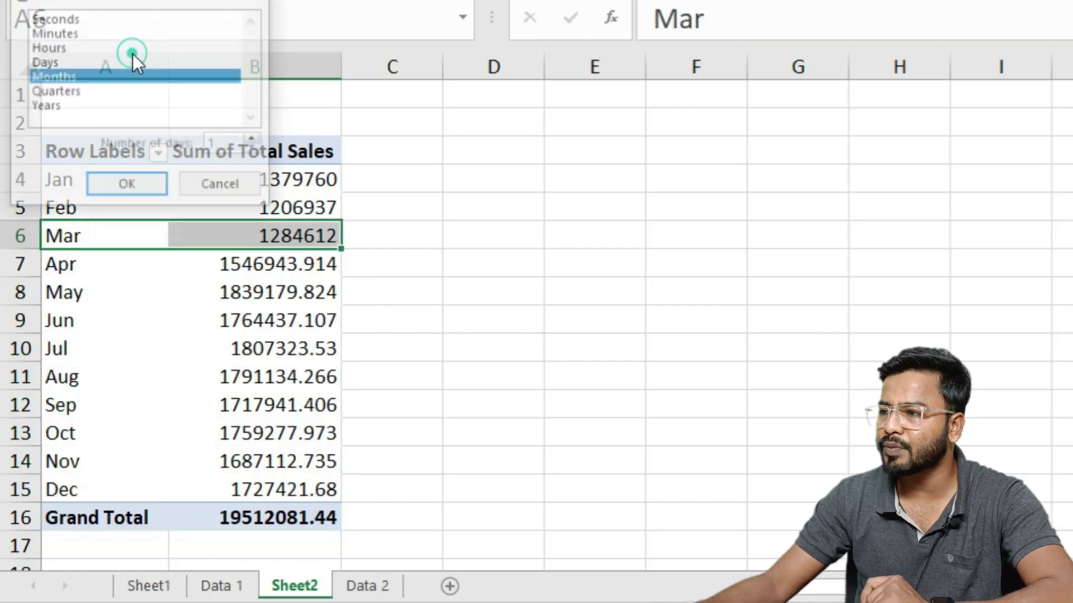
drag(242, 19, 453, 159)
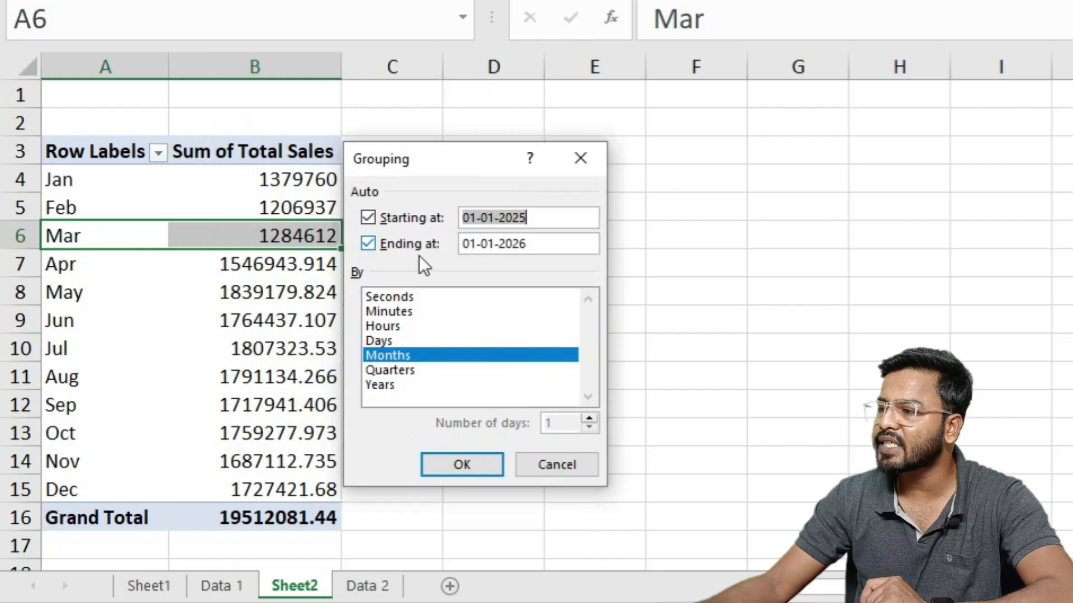
click(384, 372)
click(473, 467)
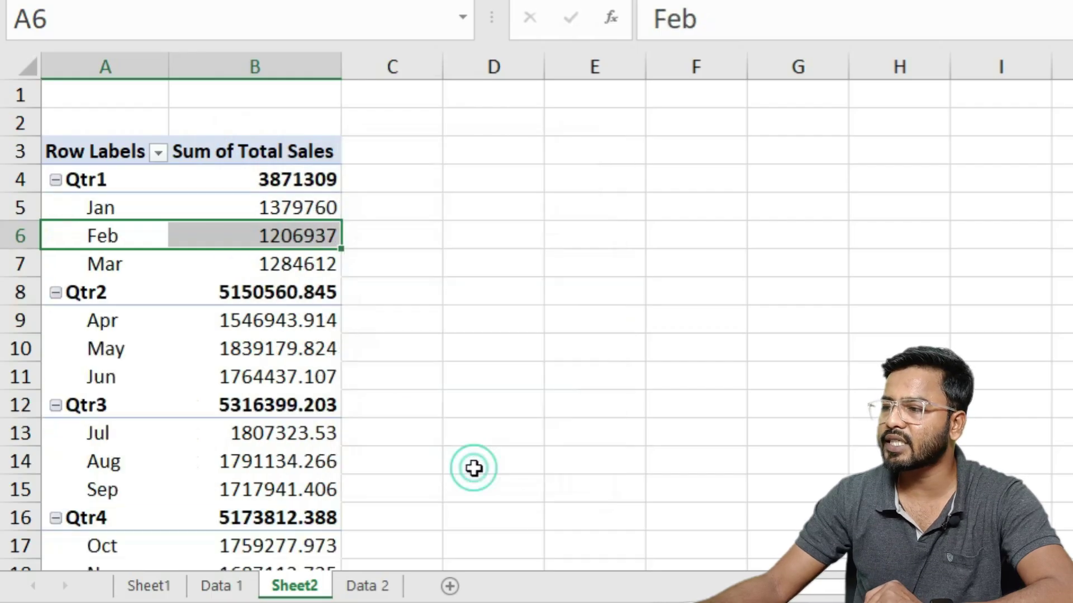
Examine the quarterly subtotals and the monthly Total Sales values that make up Qtr1 to Qtr4.
click(85, 186)
ctrl+click(112, 237)
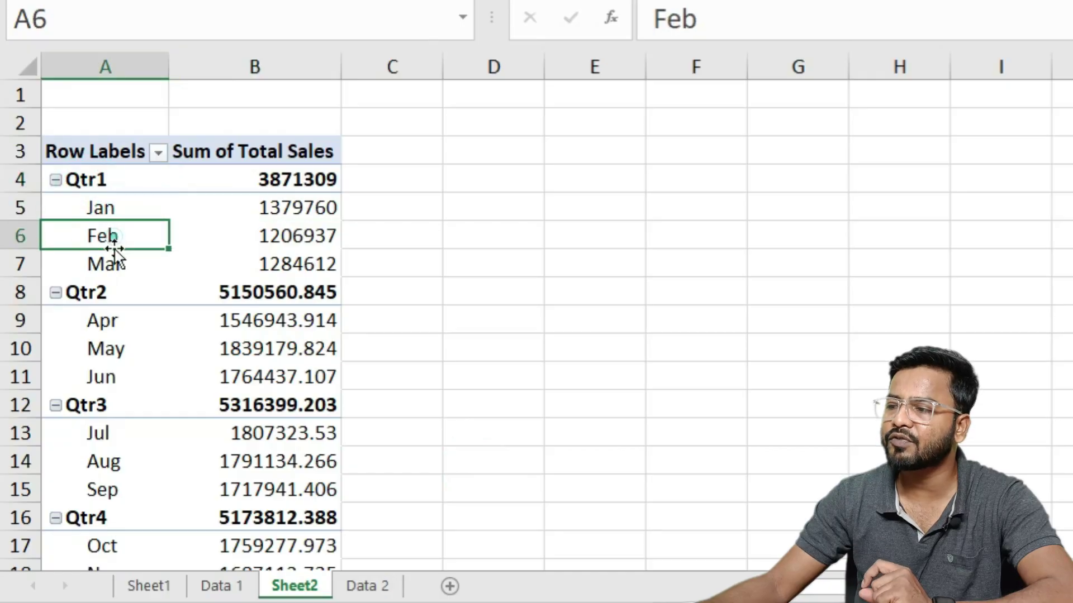
ctrl+click(115, 260)
drag(291, 208, 283, 270)
click(282, 180)
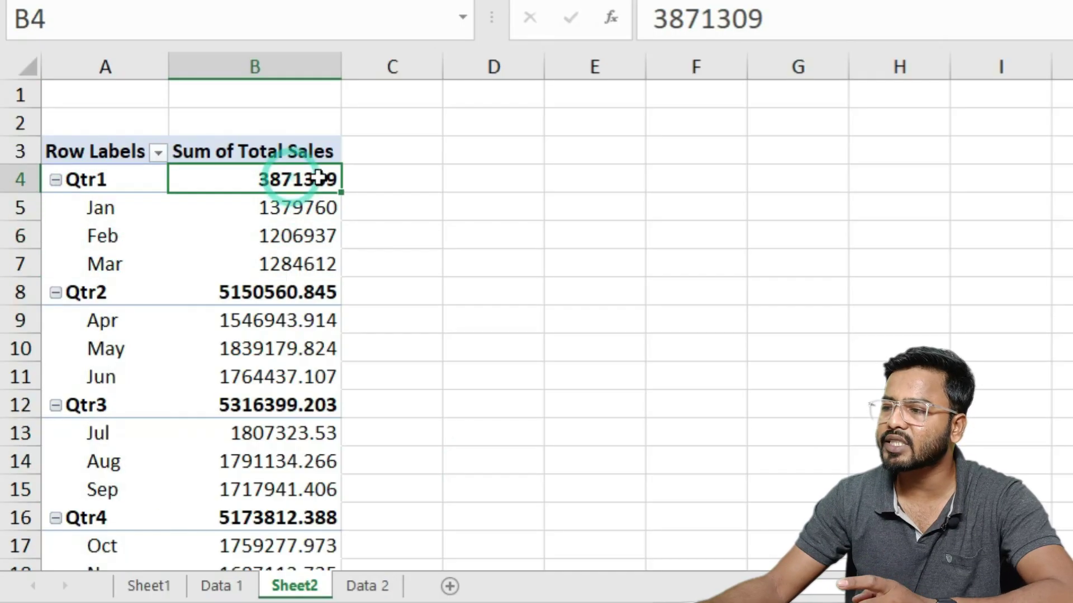
drag(269, 321, 263, 384)
drag(270, 434, 274, 491)
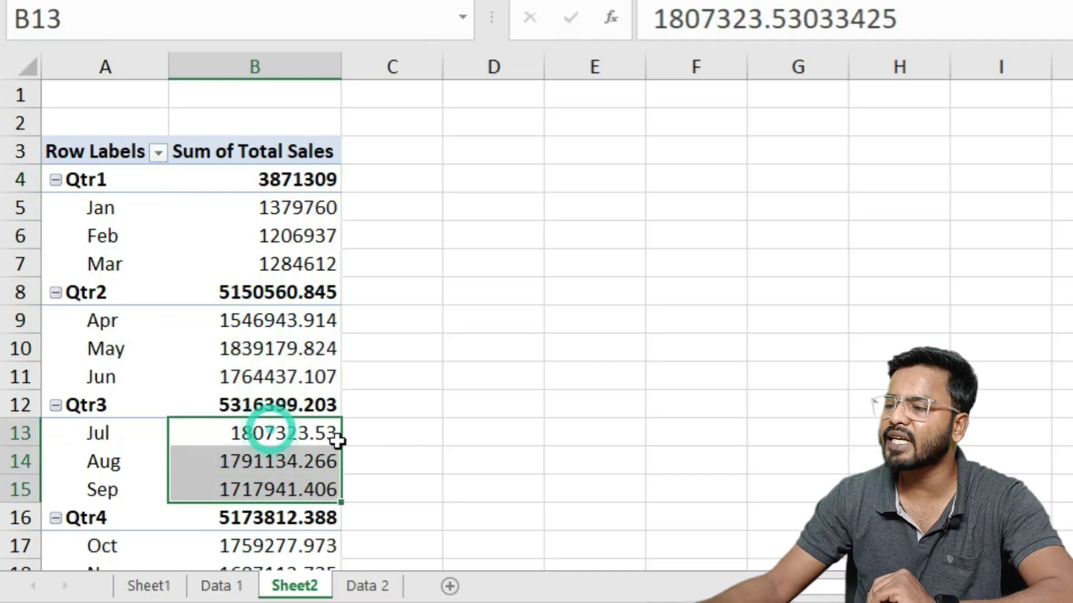
scroll(137, 385, down, 2)
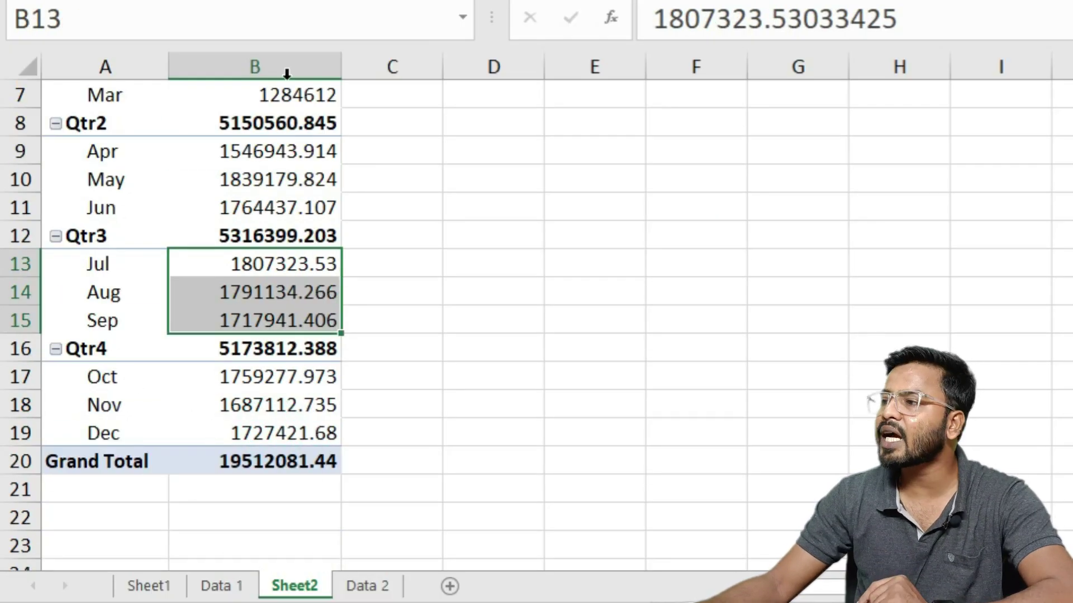
Ungroup the Sales Date rows of the Sheet2 PivotTable so they list individual dates.
click(92, 205)
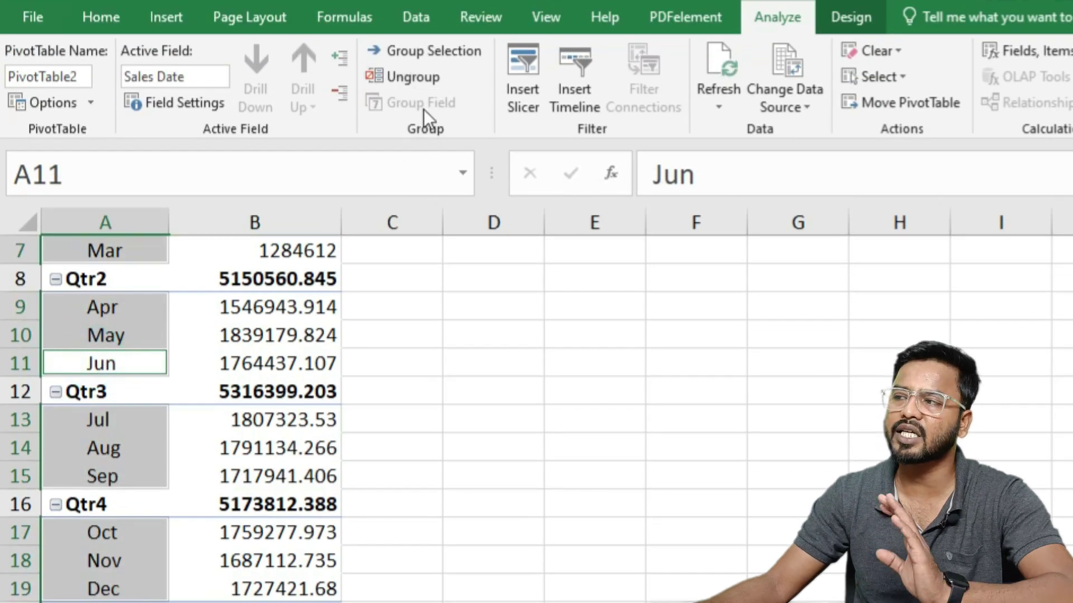
click(415, 78)
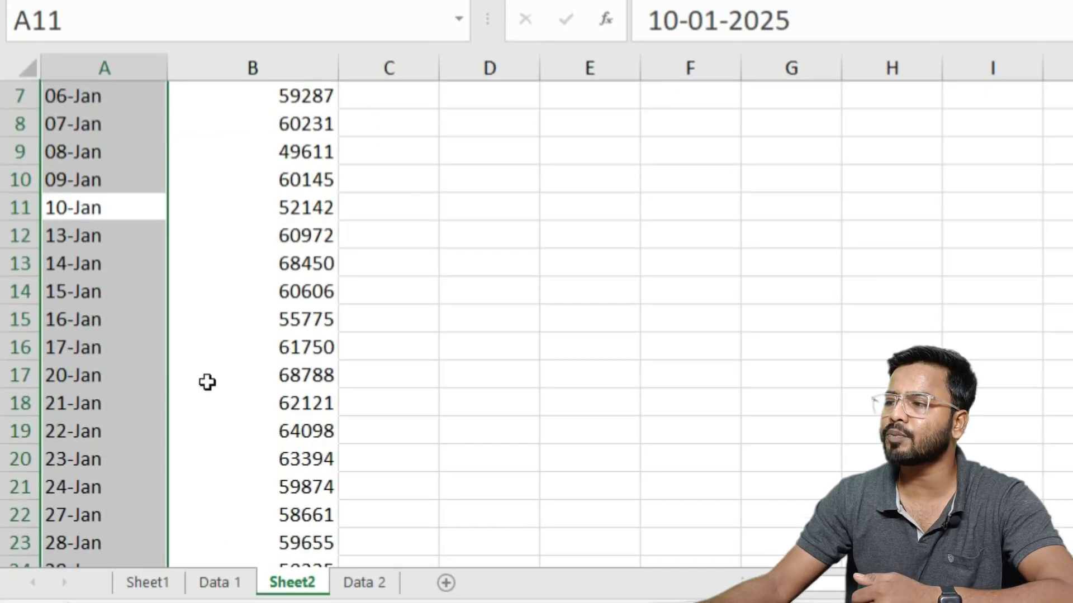
scroll(212, 329, up, 2)
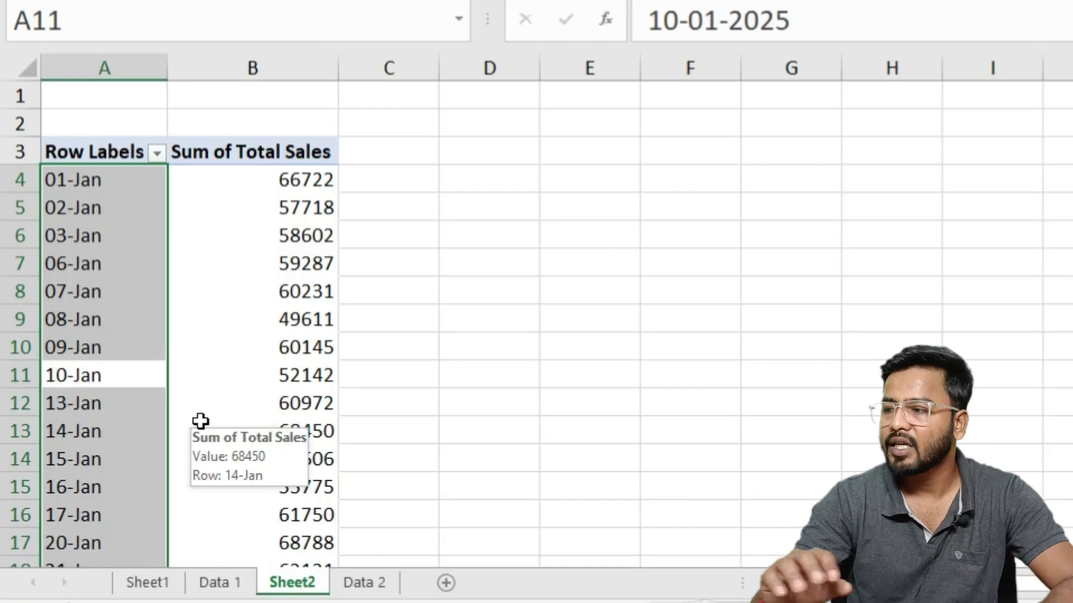
In the Sheet1 PivotTable, add Working State below Staff in the rows and move Working Department from the filters to the columns, showing all departments.
click(214, 582)
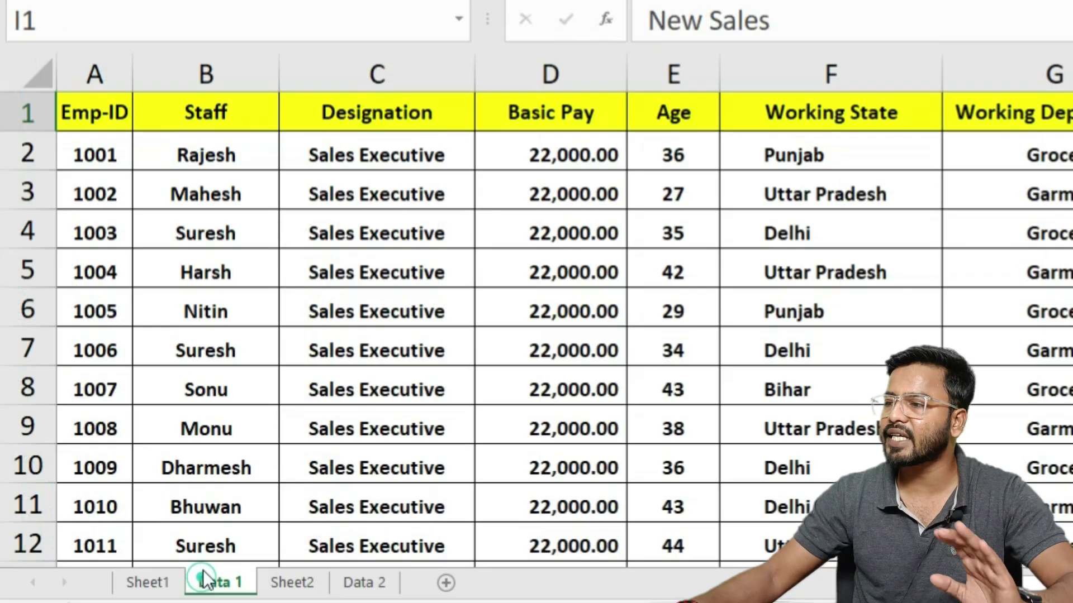
click(150, 581)
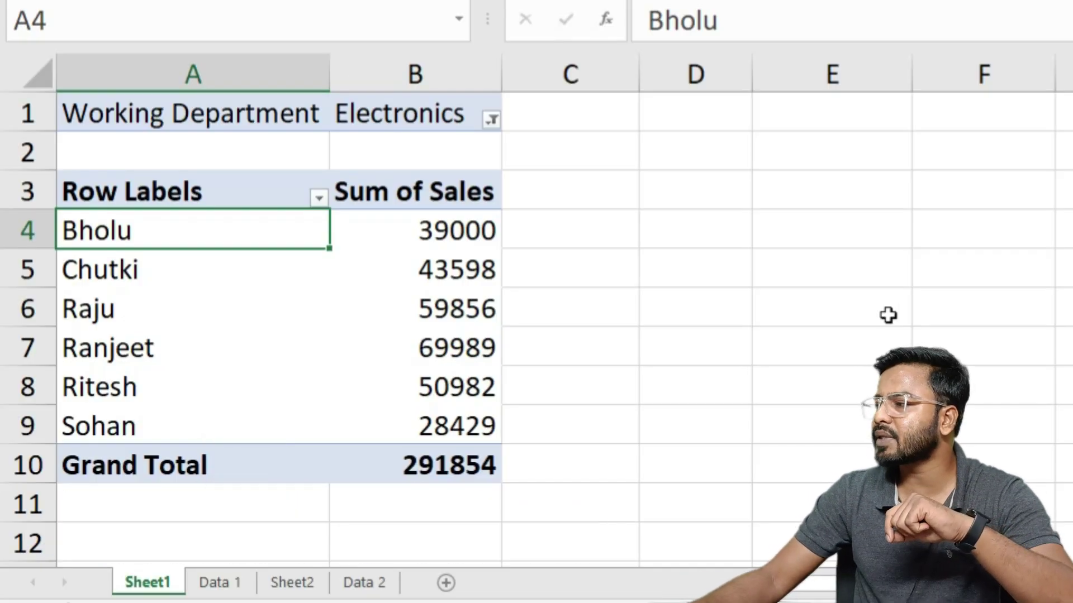
scroll(893, 249, down, 1)
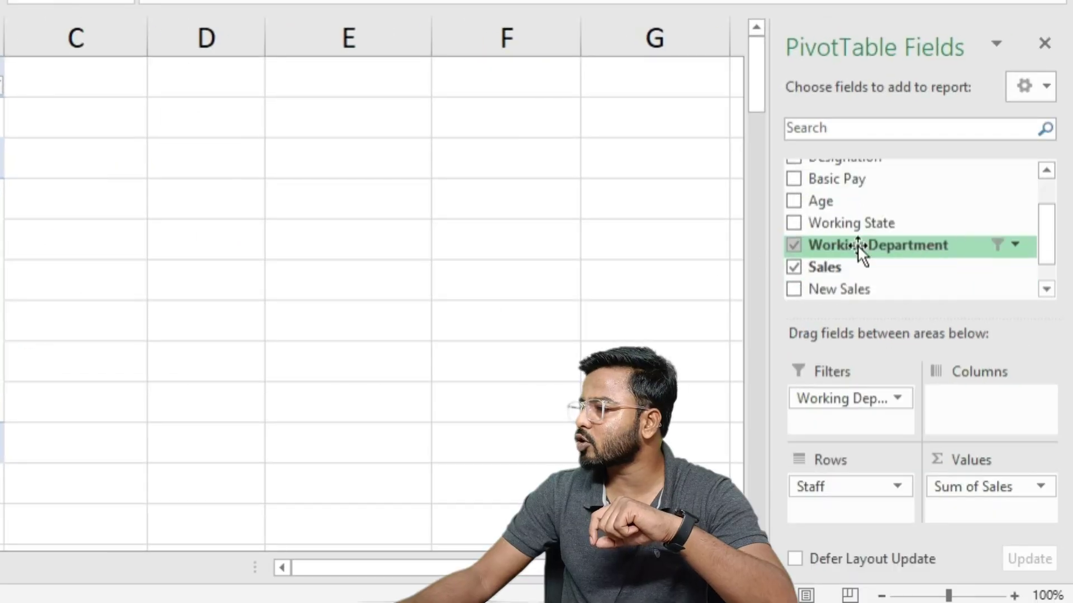
drag(849, 223, 836, 509)
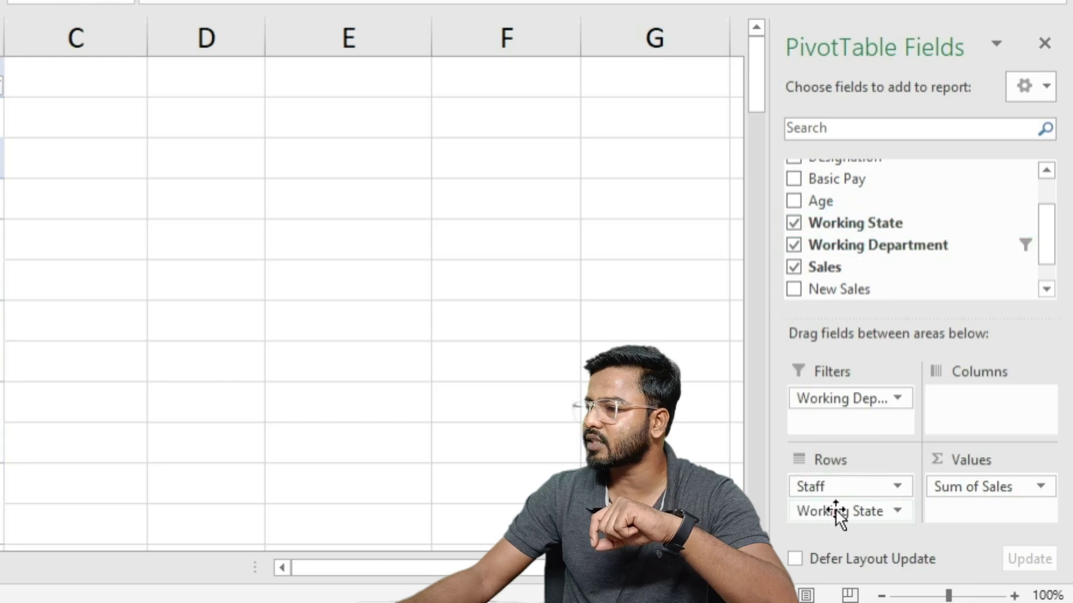
drag(882, 250, 984, 374)
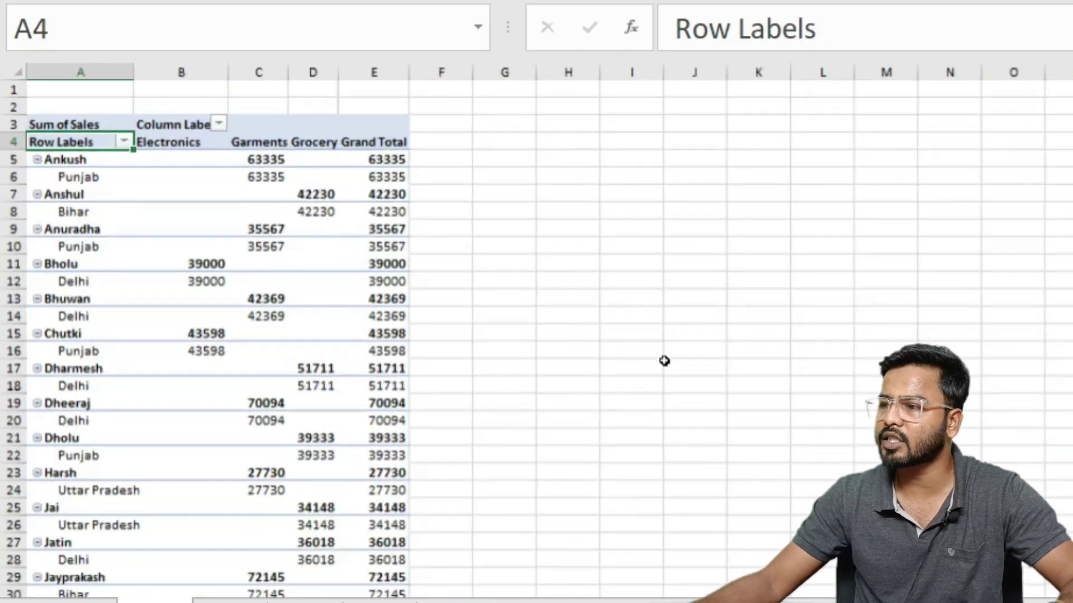
Examine the first staff member's working state, Garments sales and Grand Total in the rearranged PivotTable.
scroll(428, 350, up, 6)
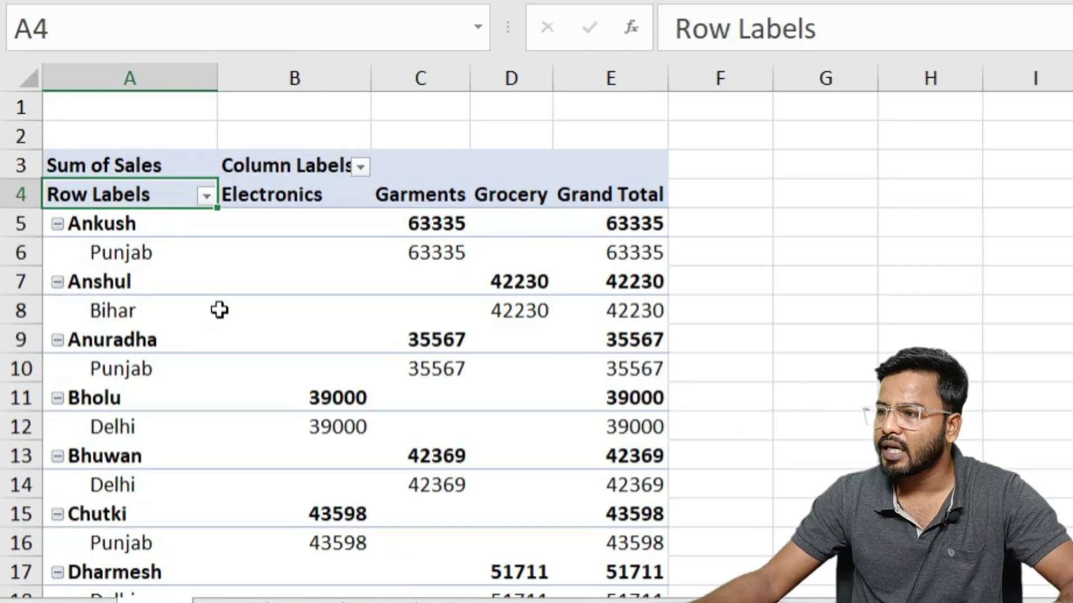
click(148, 211)
click(125, 230)
click(118, 258)
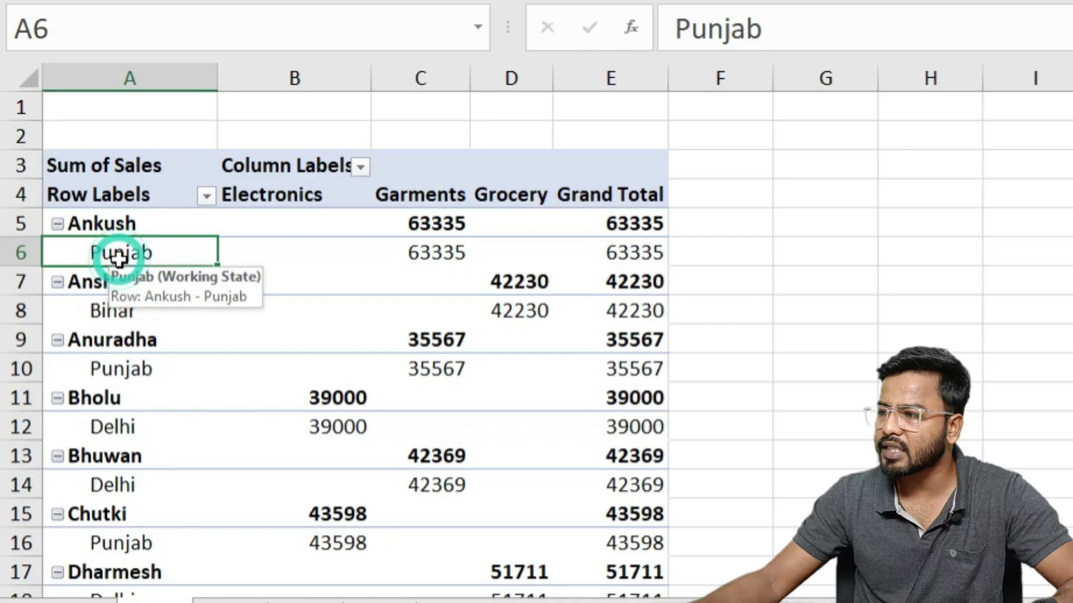
click(420, 224)
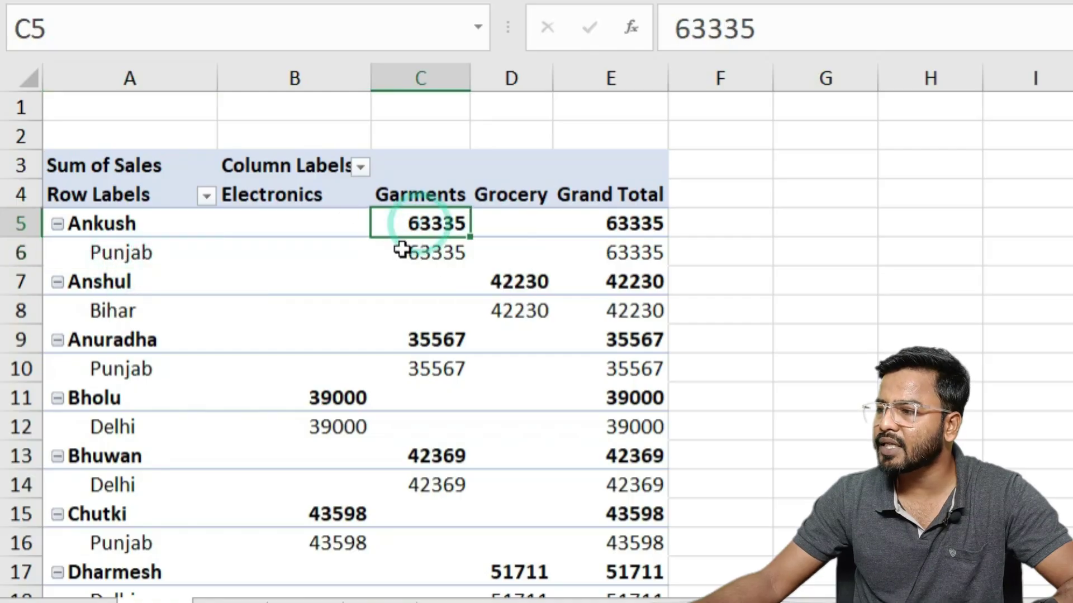
click(631, 224)
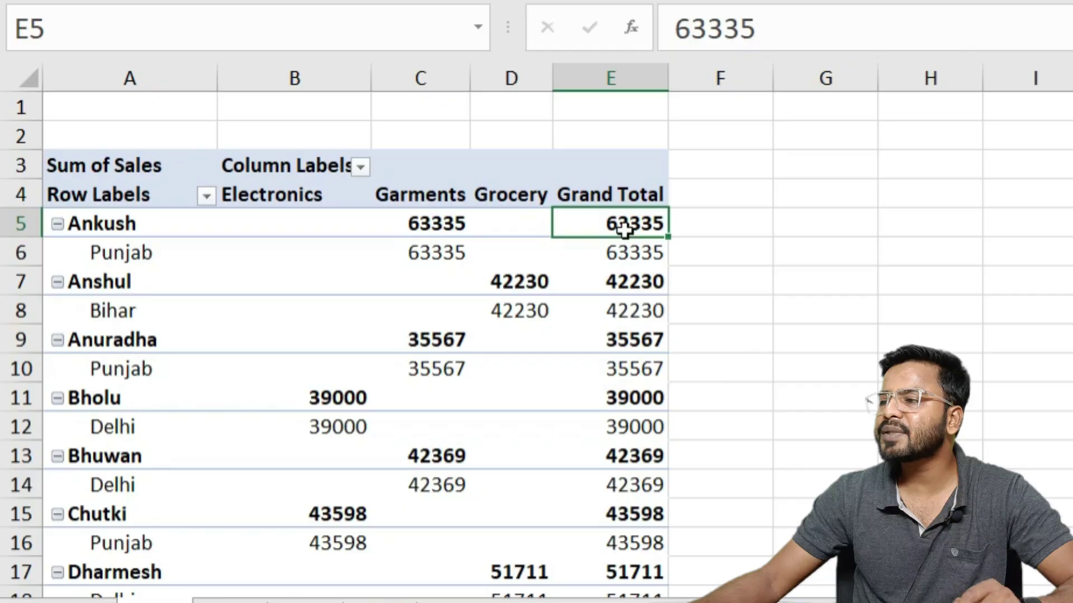
click(266, 104)
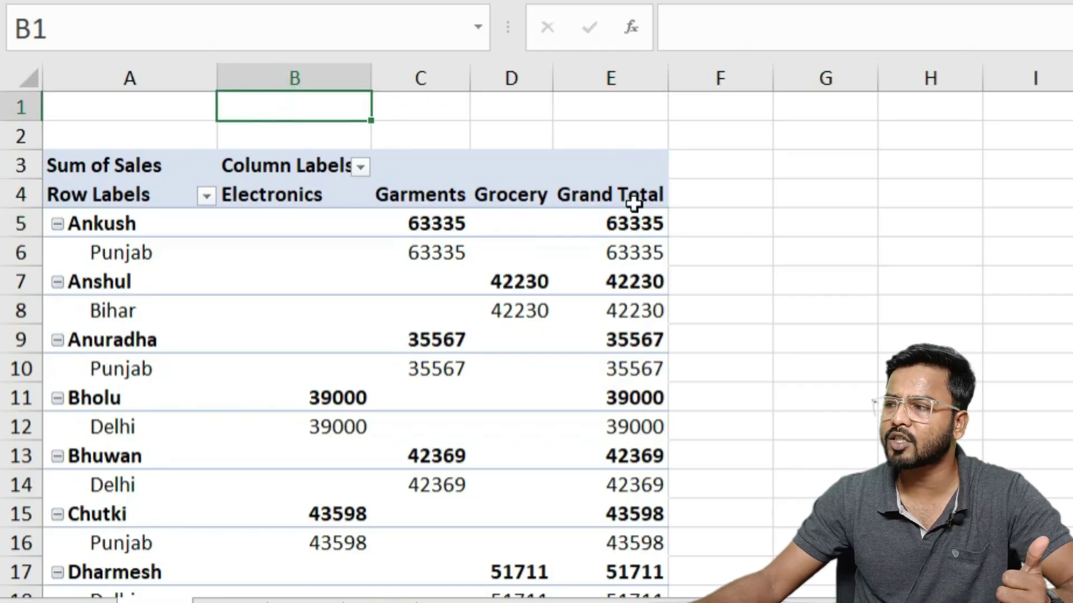
Insert slicers for Working State and Working Department into the Sheet1 PivotTable.
click(271, 340)
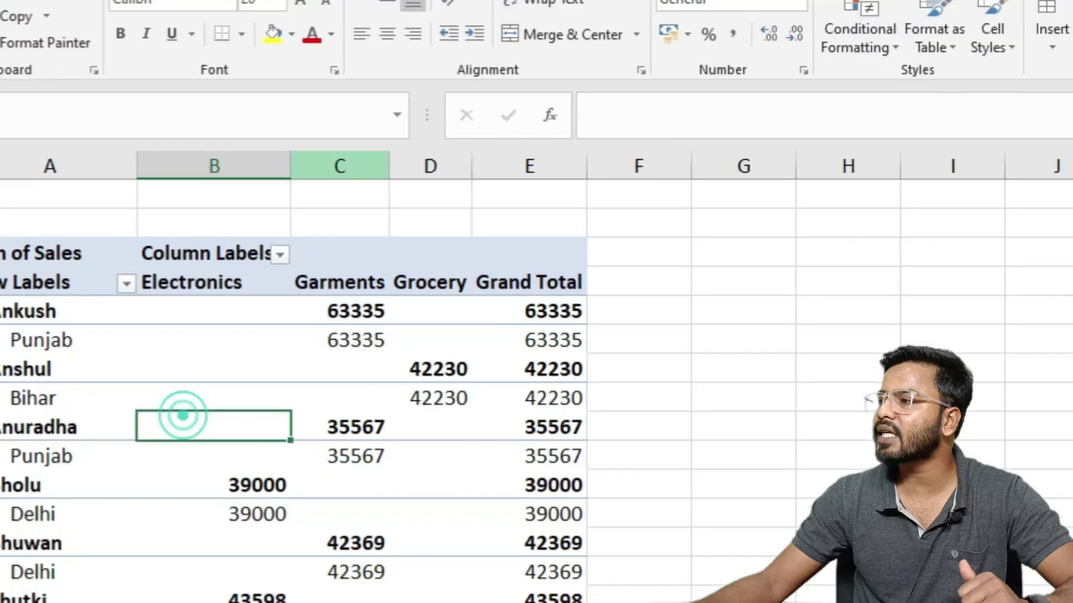
click(682, 16)
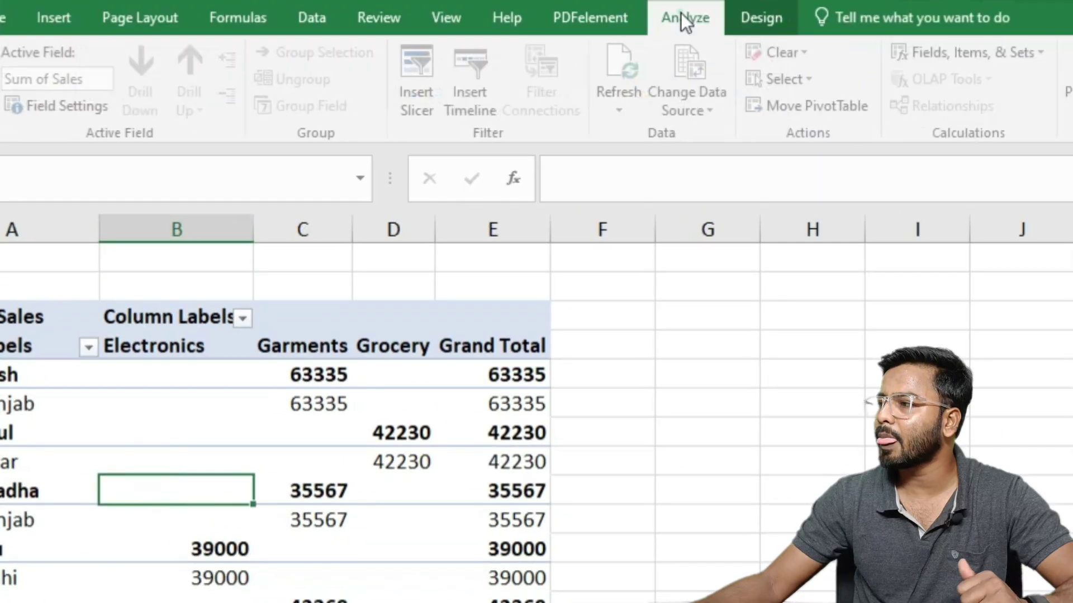
click(416, 78)
drag(557, 280, 705, 290)
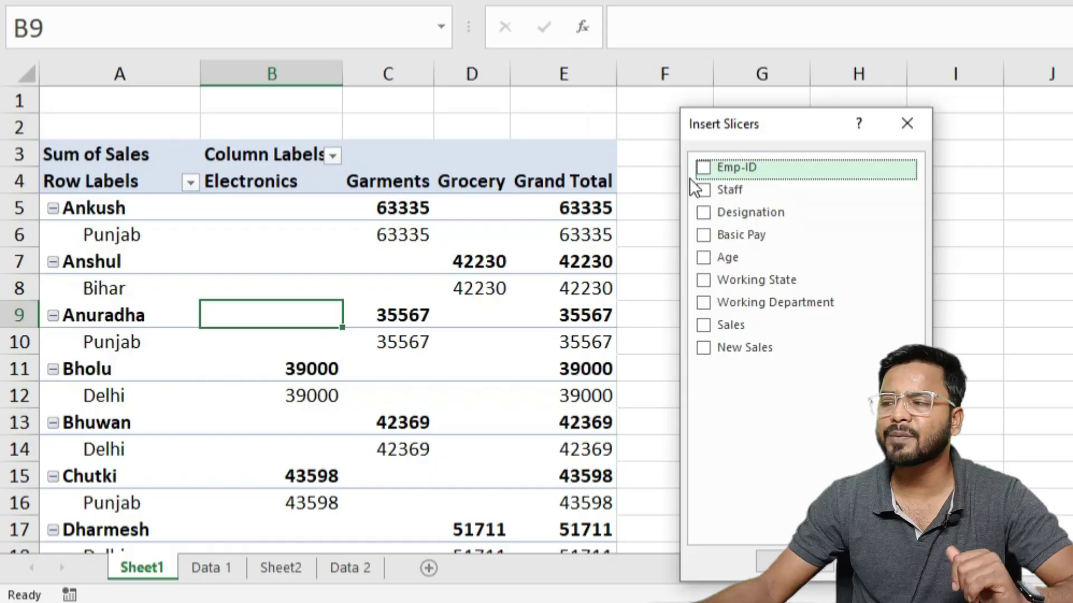
click(702, 280)
click(703, 302)
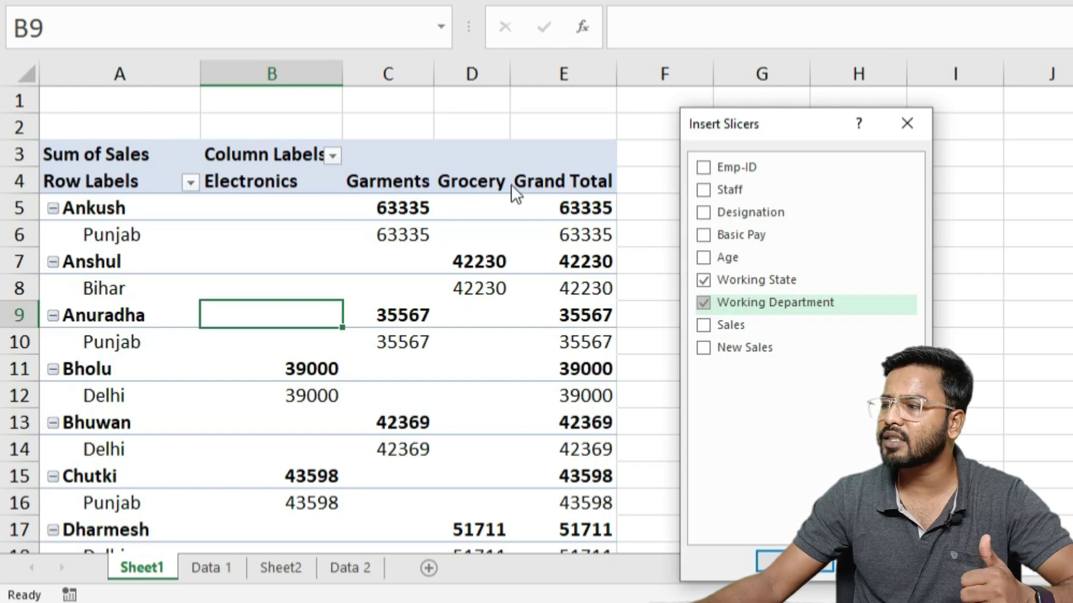
click(773, 552)
Place the Working State and Working Department slicers side by side next to the PivotTable and widen both slightly.
drag(617, 259, 933, 192)
drag(617, 239, 725, 194)
drag(809, 345, 844, 345)
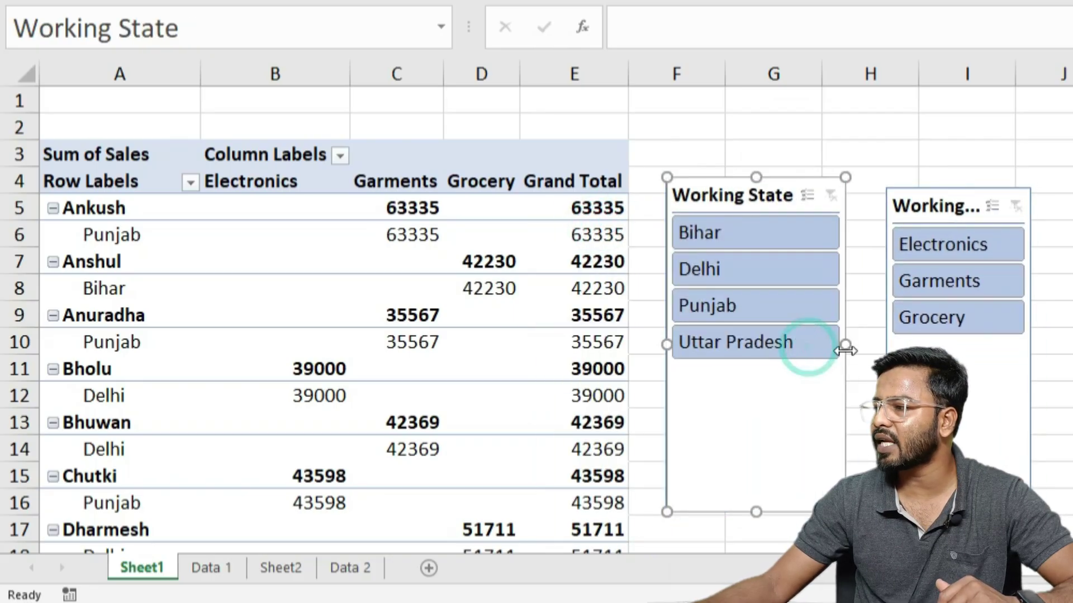
click(1031, 359)
click(1006, 384)
drag(1028, 354, 1055, 354)
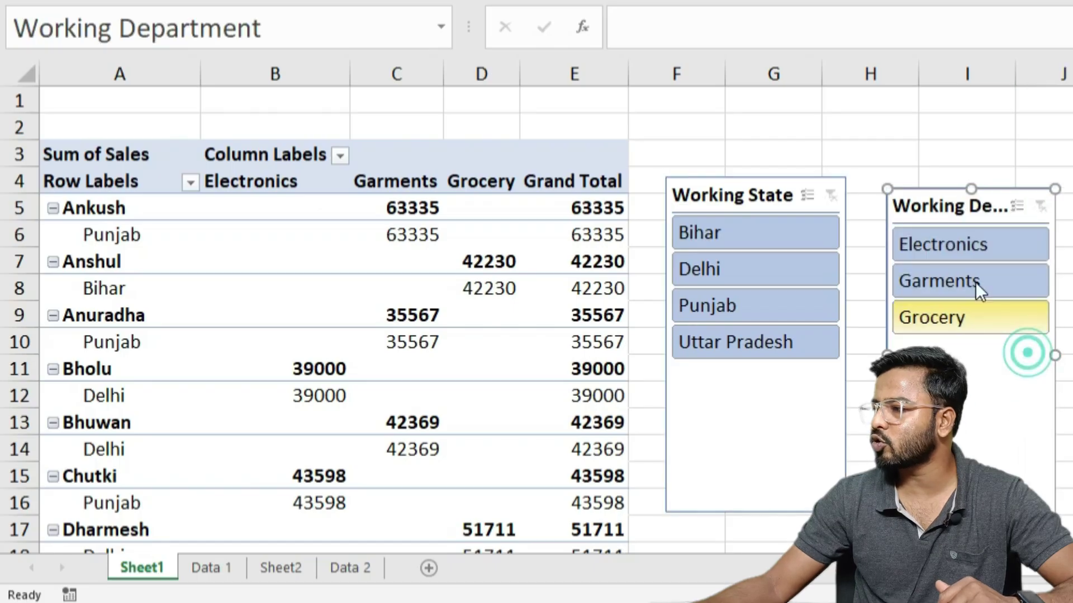
drag(929, 186, 881, 179)
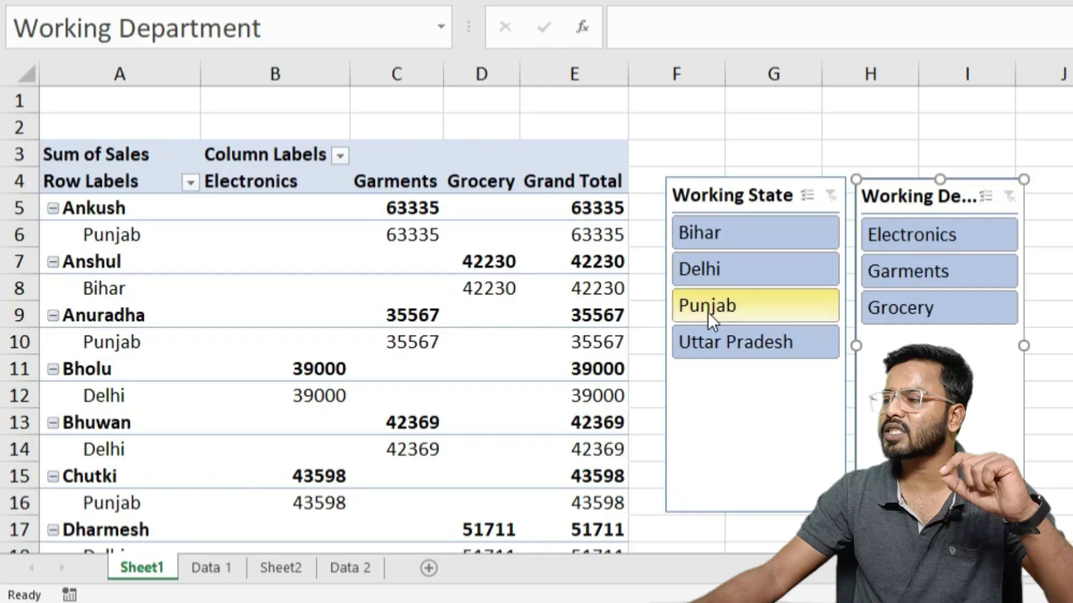
Filter the PivotTable by slicer to Uttar Pradesh, comparing the Grocery and Garments departments and ending on Grocery.
click(707, 340)
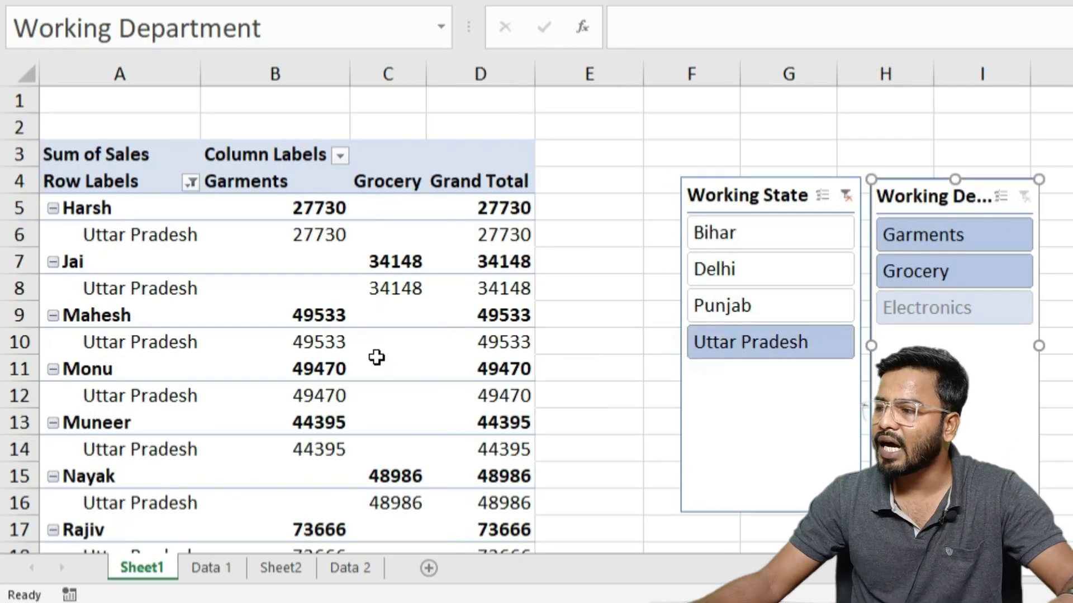
click(385, 395)
scroll(335, 346, down, 3)
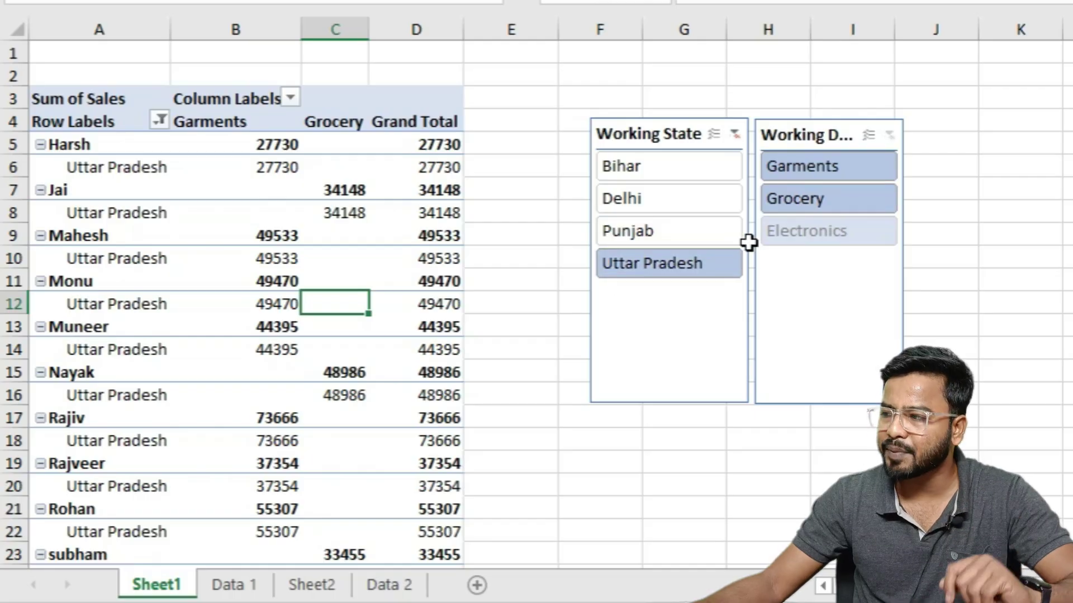
click(798, 200)
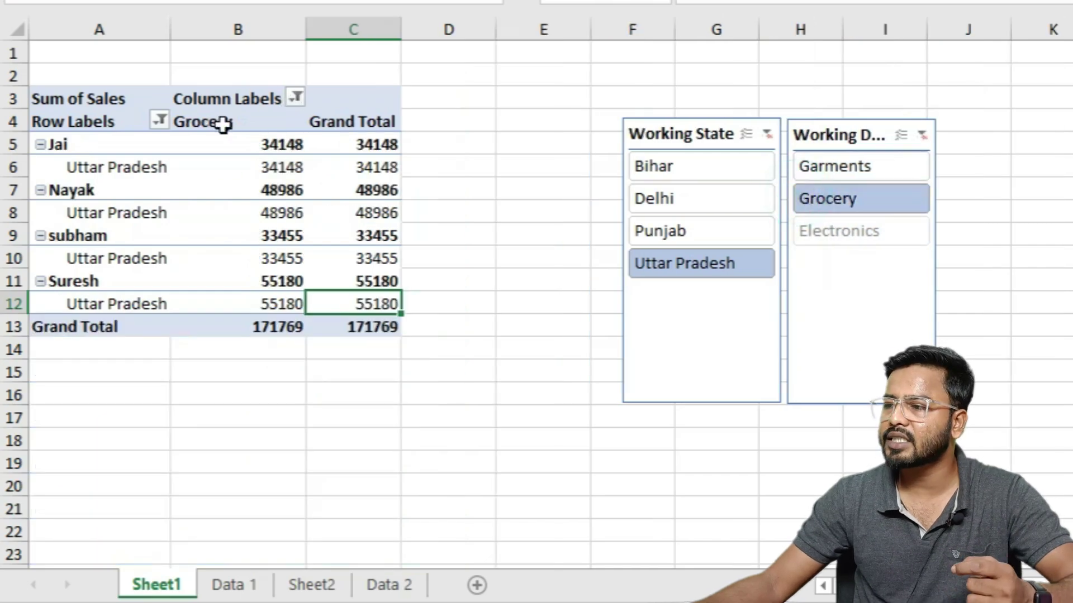
click(900, 162)
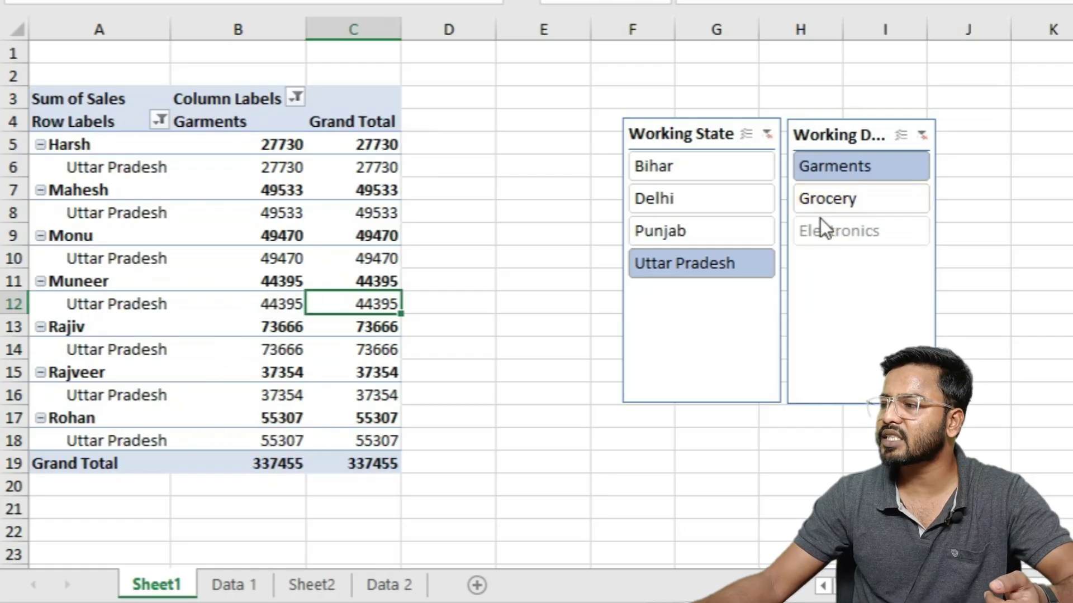
click(823, 204)
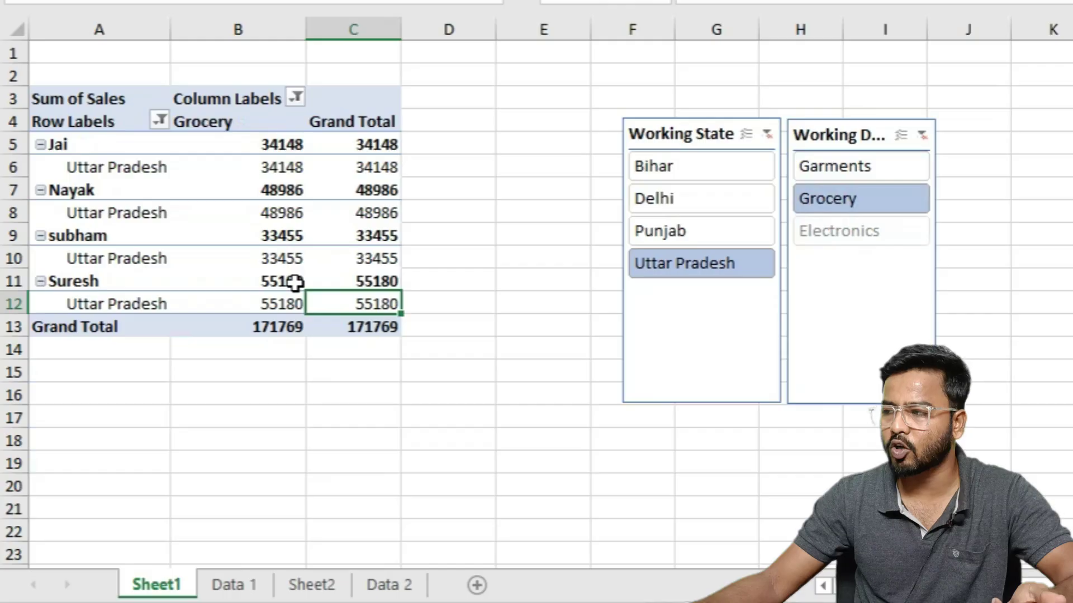
Switch the Working State slicer to Punjab and from there to Delhi, keeping the Grocery department selected.
click(689, 223)
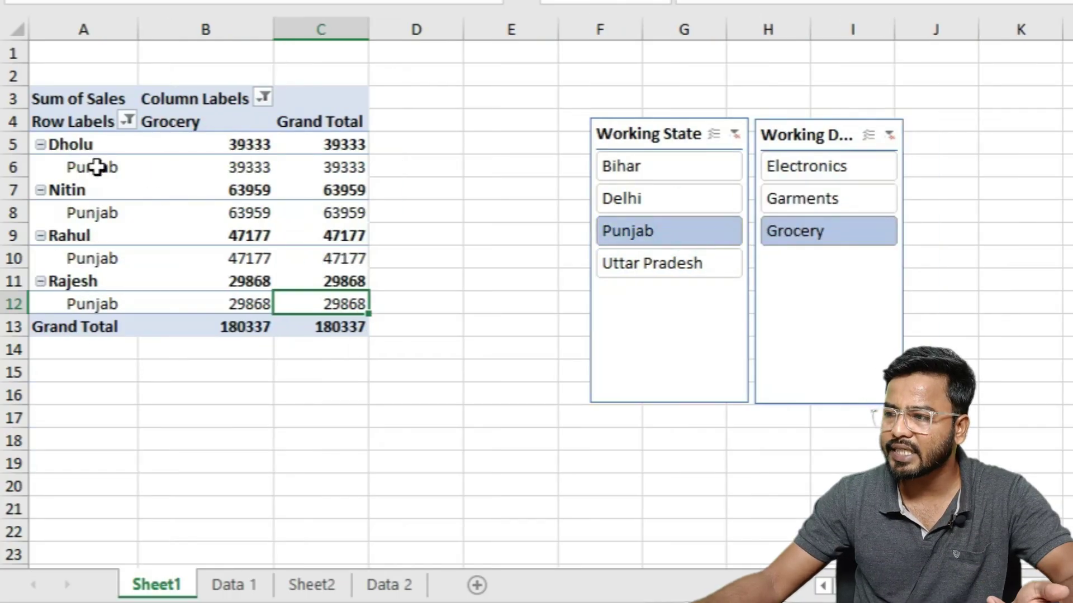
click(659, 199)
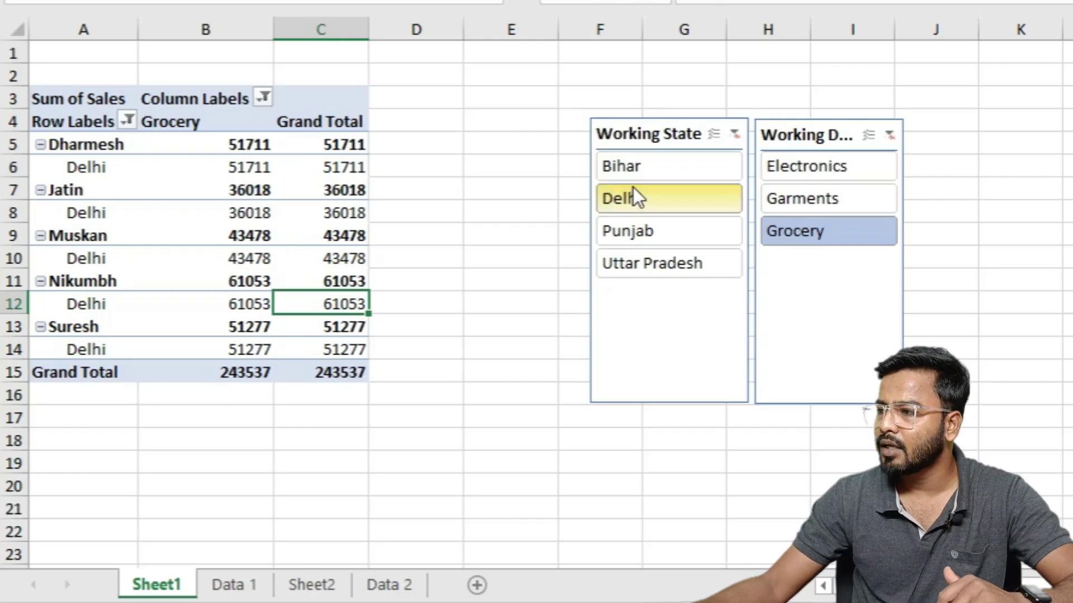
Filter the PivotTable to Bihar with the Working State slicer and move both slicers closer to the table.
click(632, 169)
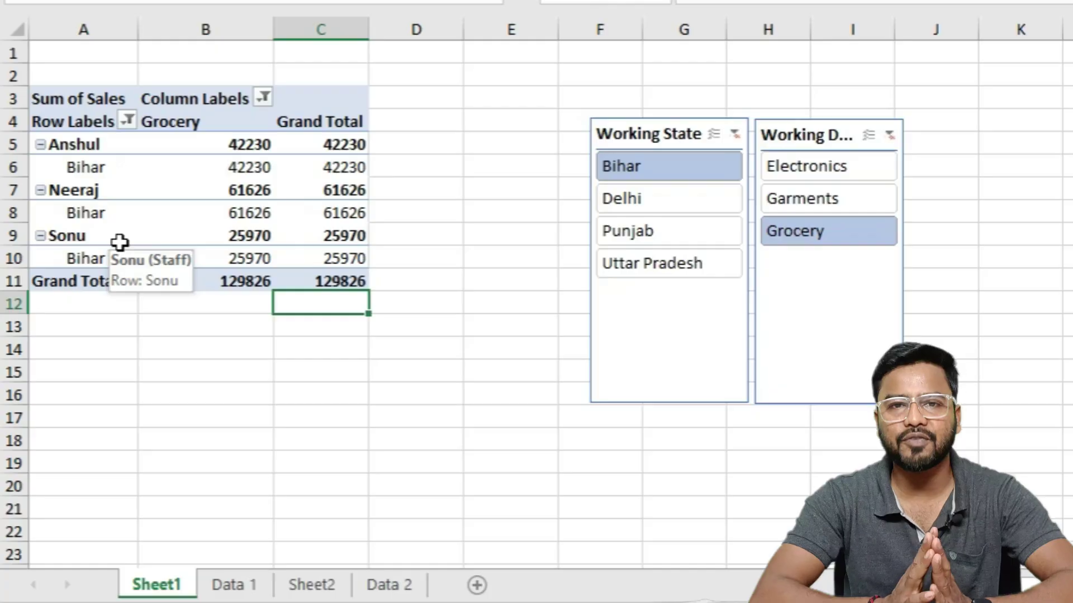
drag(639, 134, 483, 115)
drag(821, 135, 708, 108)
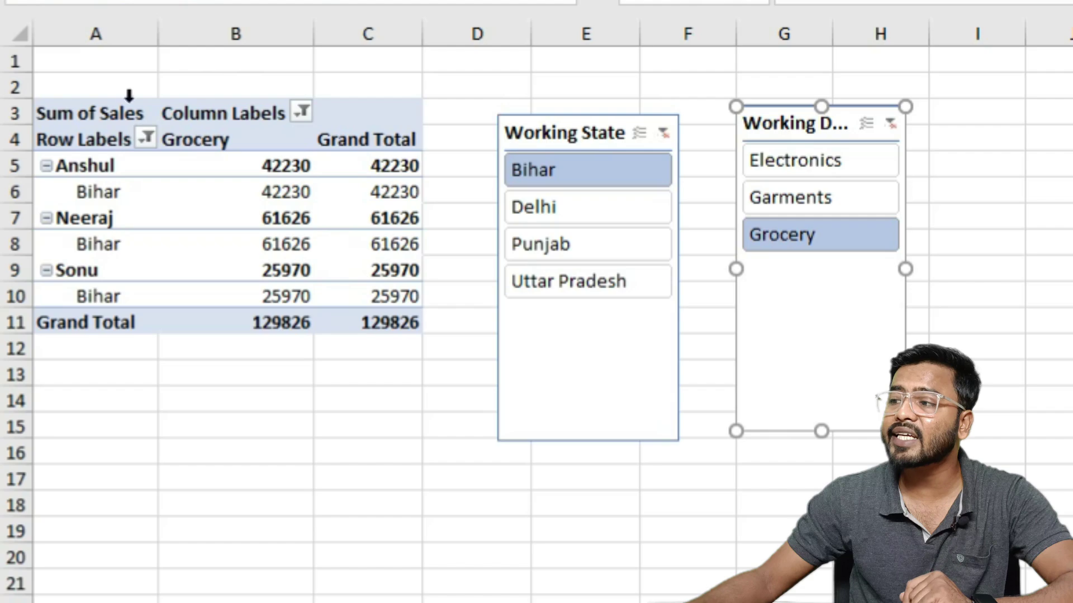
Examine the Bihar rows and the Grocery sales of each listed staff member in the filtered PivotTable.
click(132, 80)
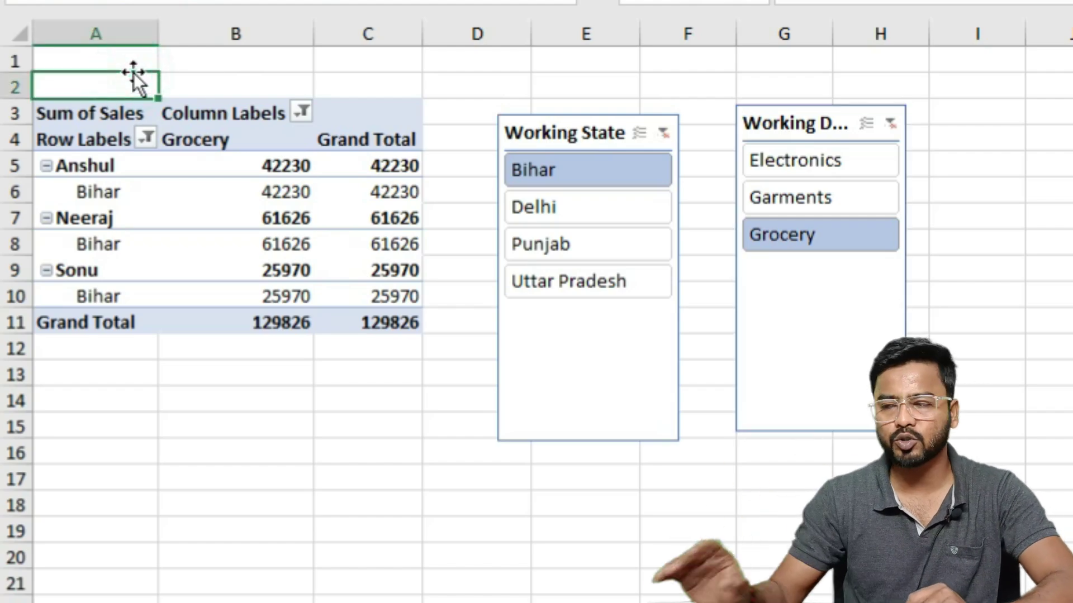
click(83, 192)
ctrl+click(72, 243)
ctrl+click(73, 296)
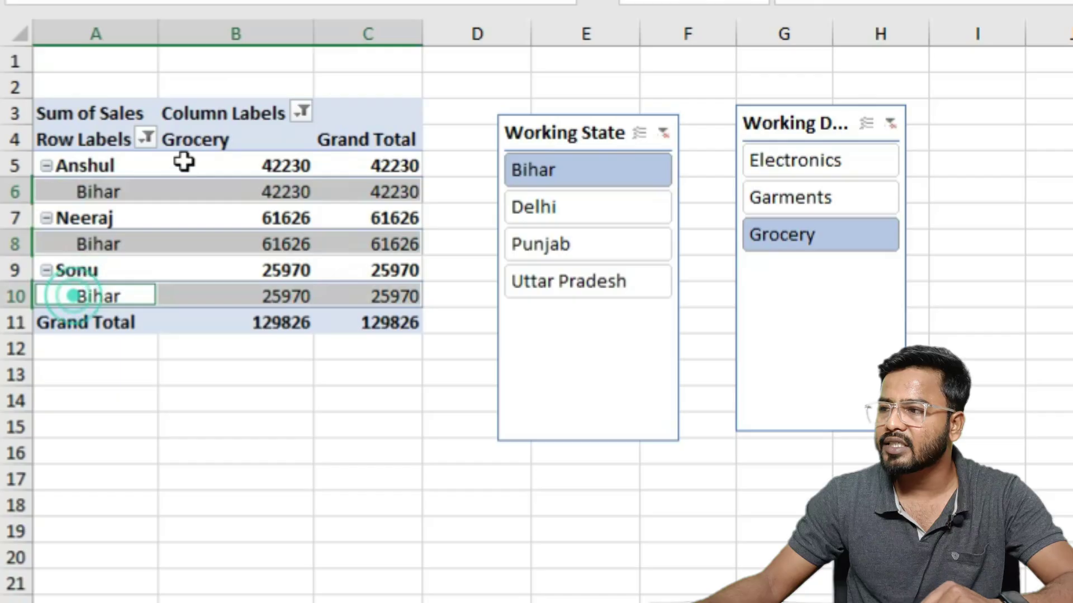
click(225, 166)
click(230, 211)
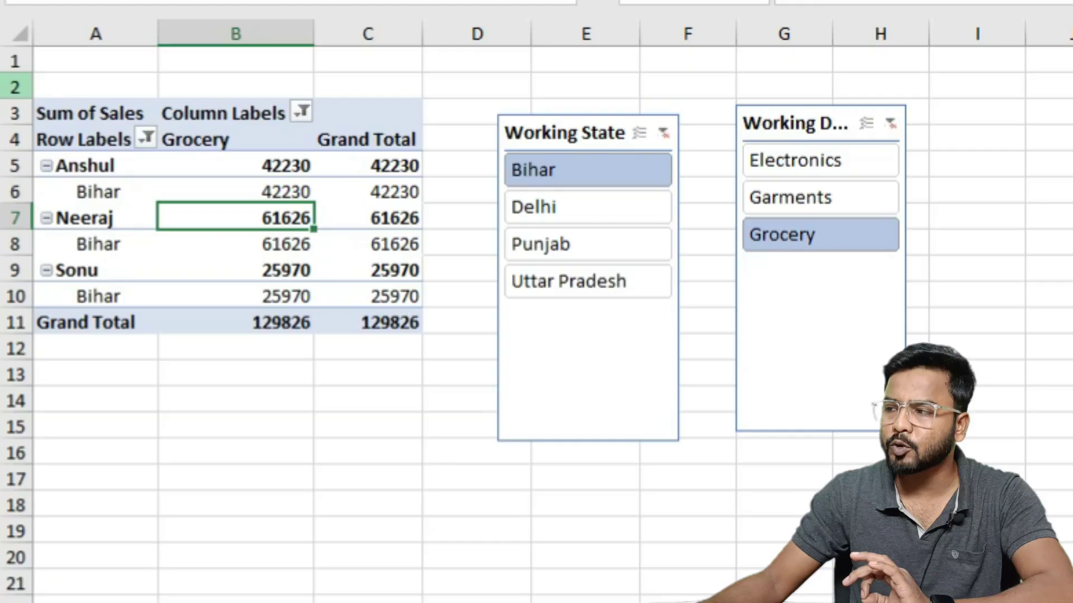
Clear the filters of the Working Department and Working State slicers and delete both slicers from Sheet1.
click(890, 124)
click(654, 138)
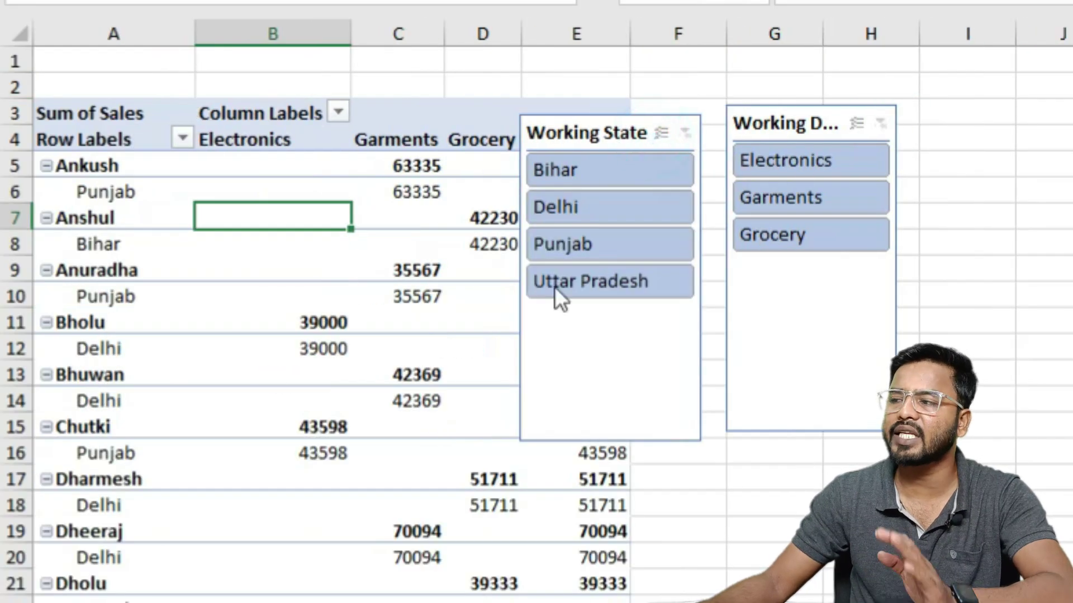
click(579, 136)
key(Delete)
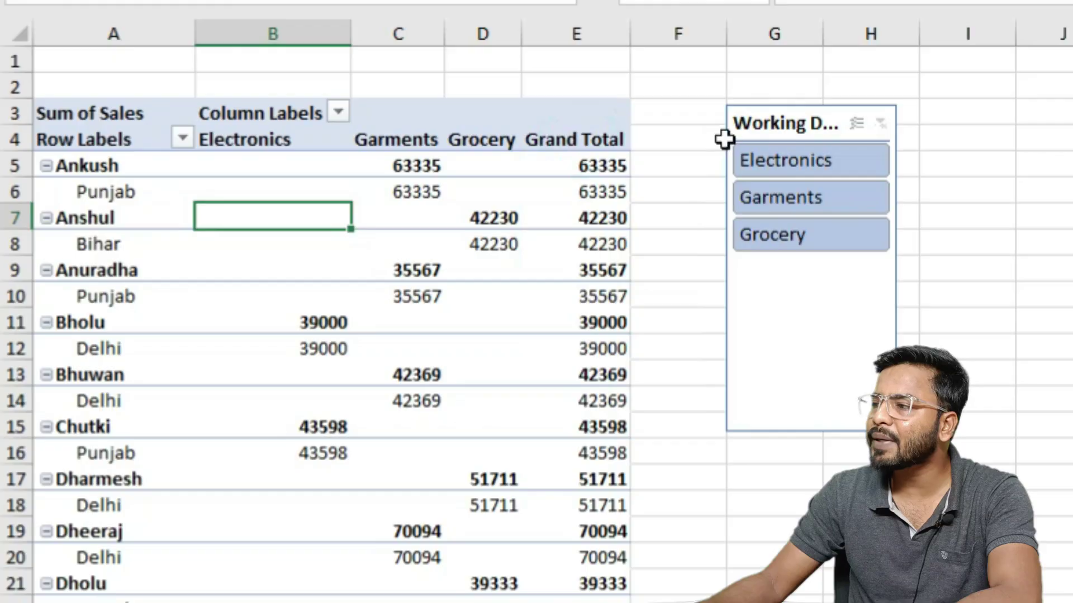
click(738, 130)
key(Delete)
scroll(345, 329, up, 7)
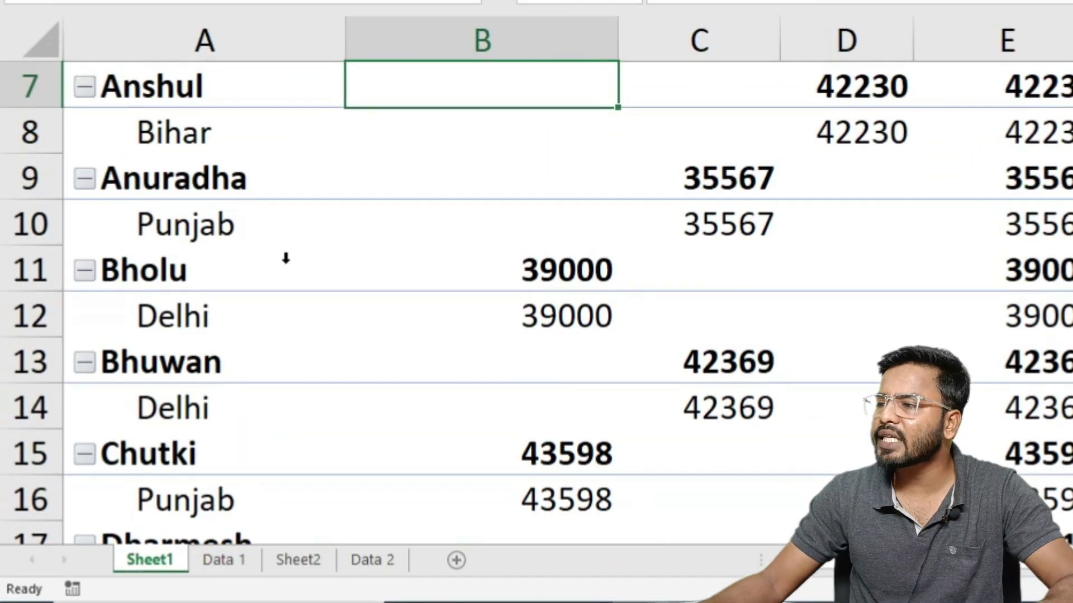
scroll(286, 258, up, 2)
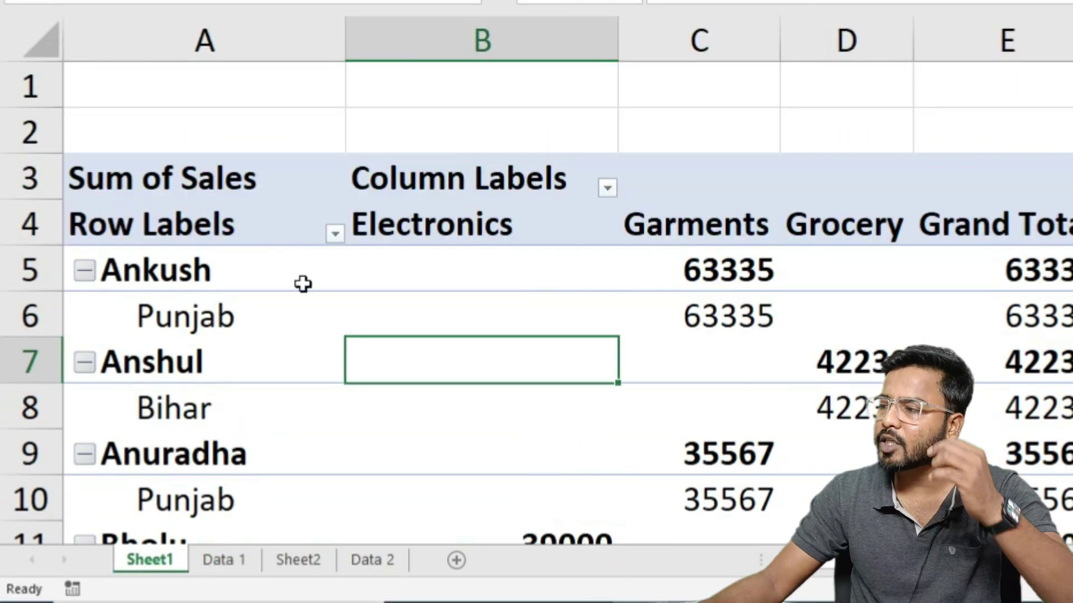
Turn off the subtotals of the Sheet1 PivotTable so each staff row no longer repeats its state's sales.
click(726, 272)
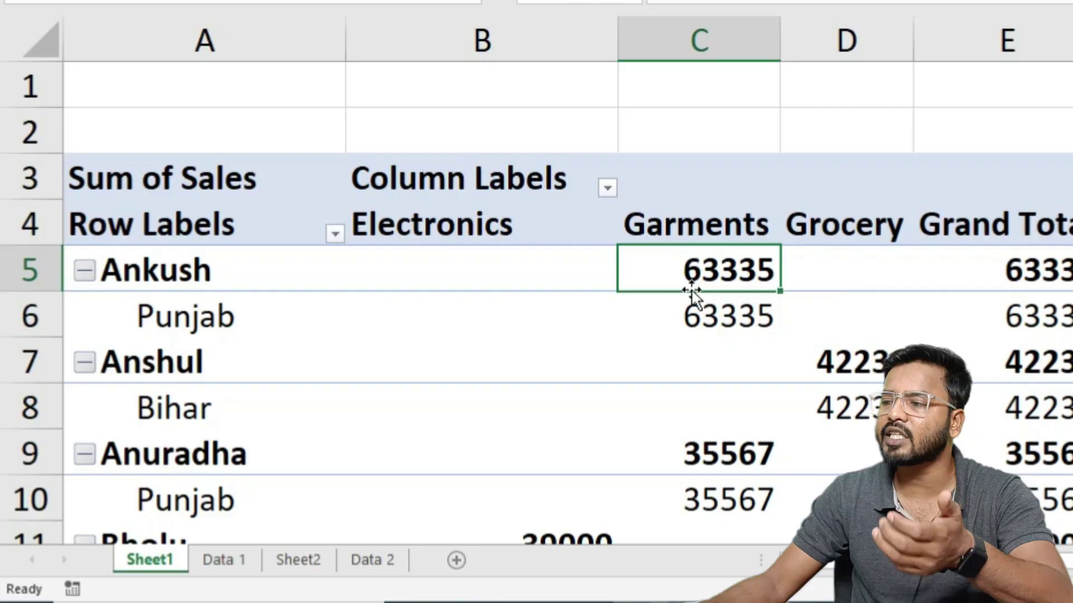
mouse_move(705, 307)
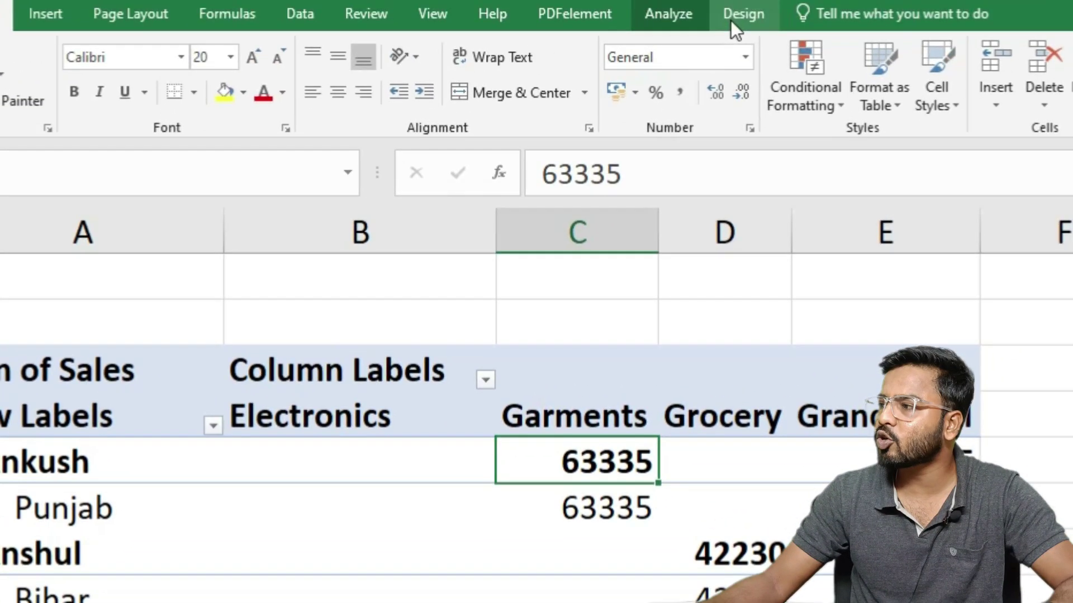
click(743, 13)
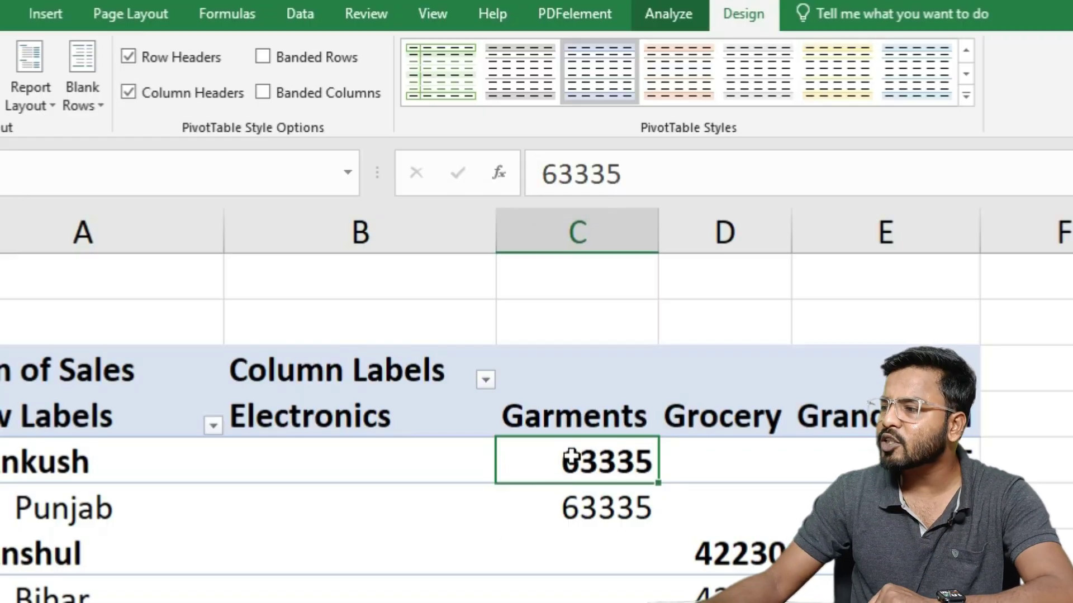
click(568, 514)
click(575, 539)
click(575, 507)
click(585, 508)
click(590, 464)
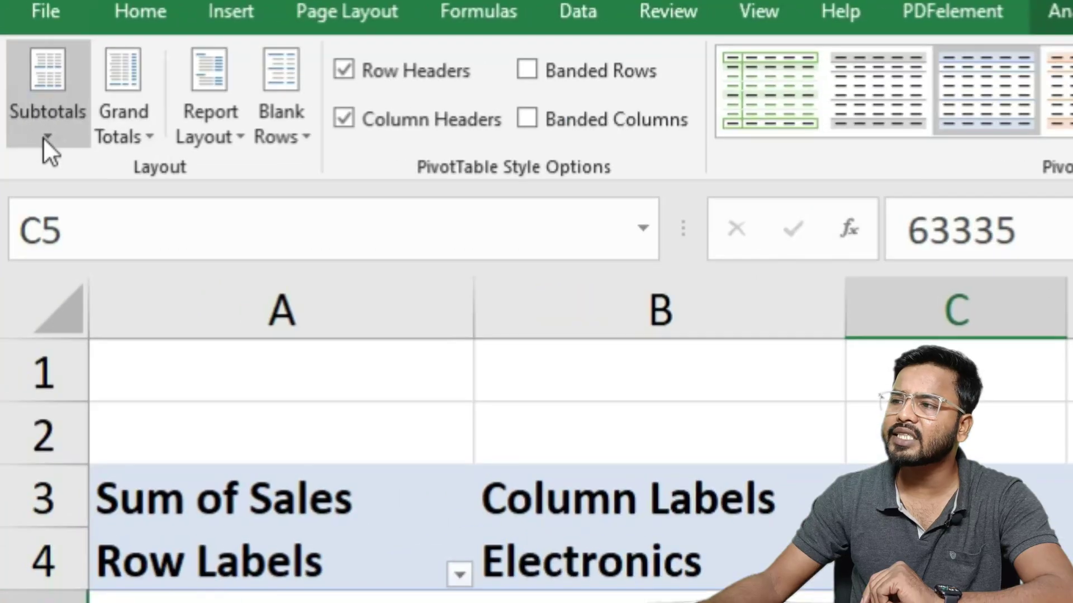
click(42, 137)
click(144, 204)
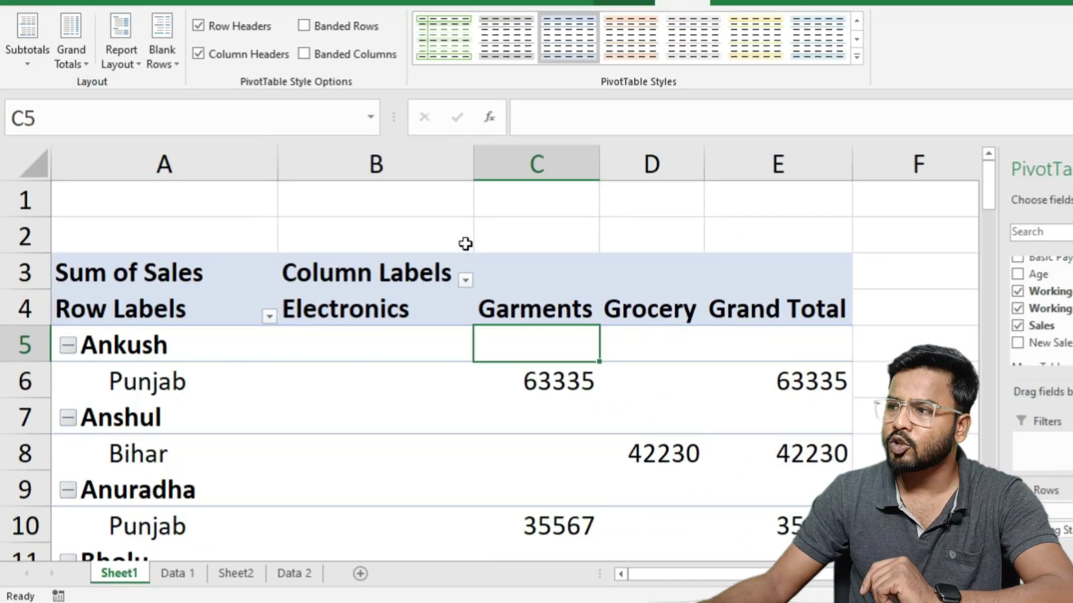
Compare the Garments value with its Grand Total and turn grand totals off for rows and columns.
drag(813, 342, 802, 526)
click(586, 380)
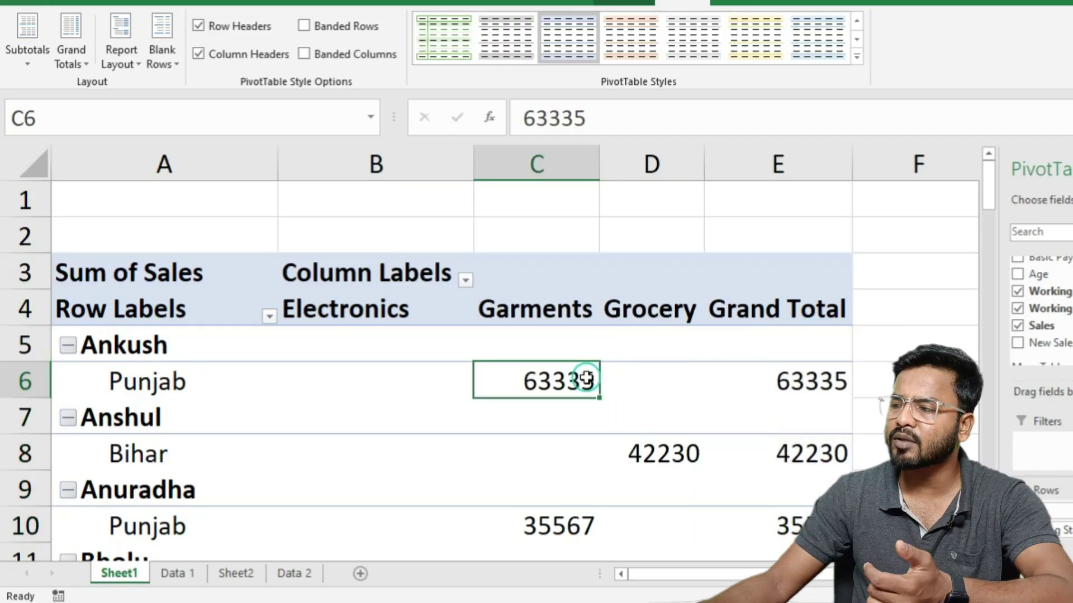
click(835, 373)
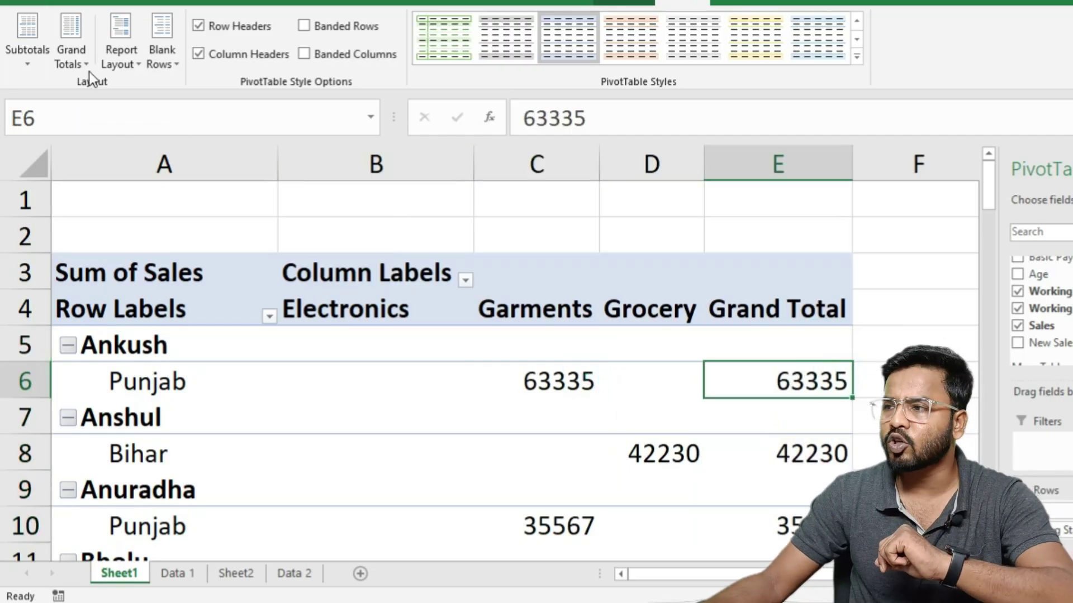
click(74, 60)
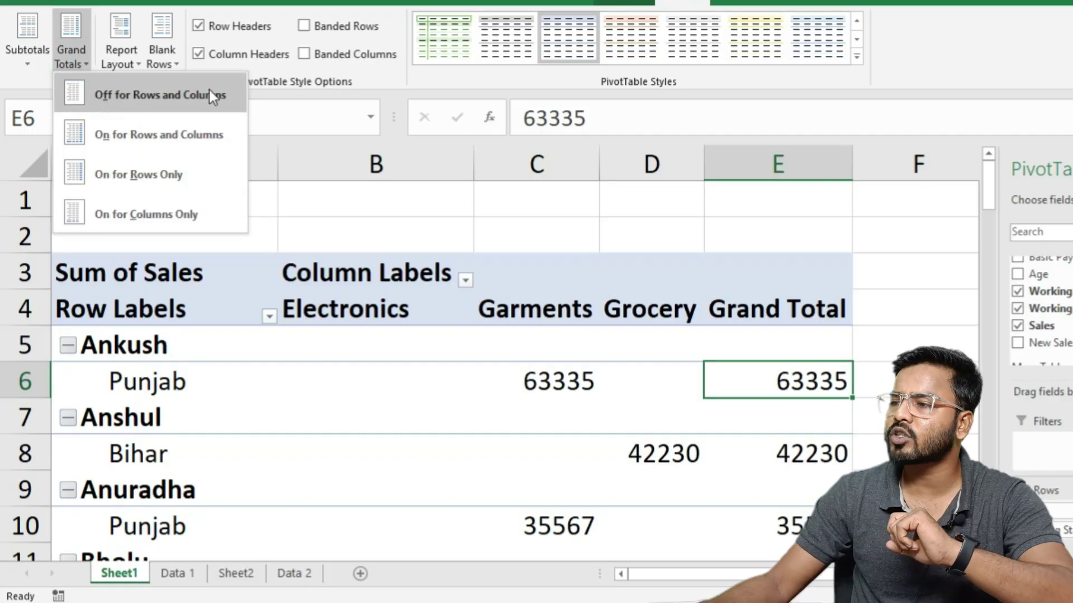
click(149, 94)
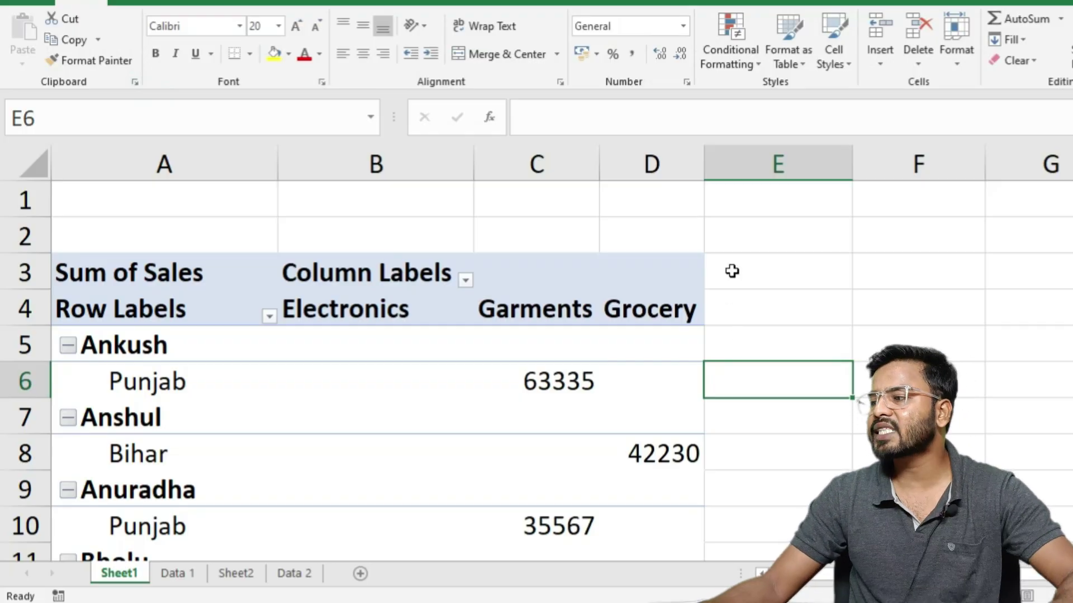
scroll(147, 357, down, 2)
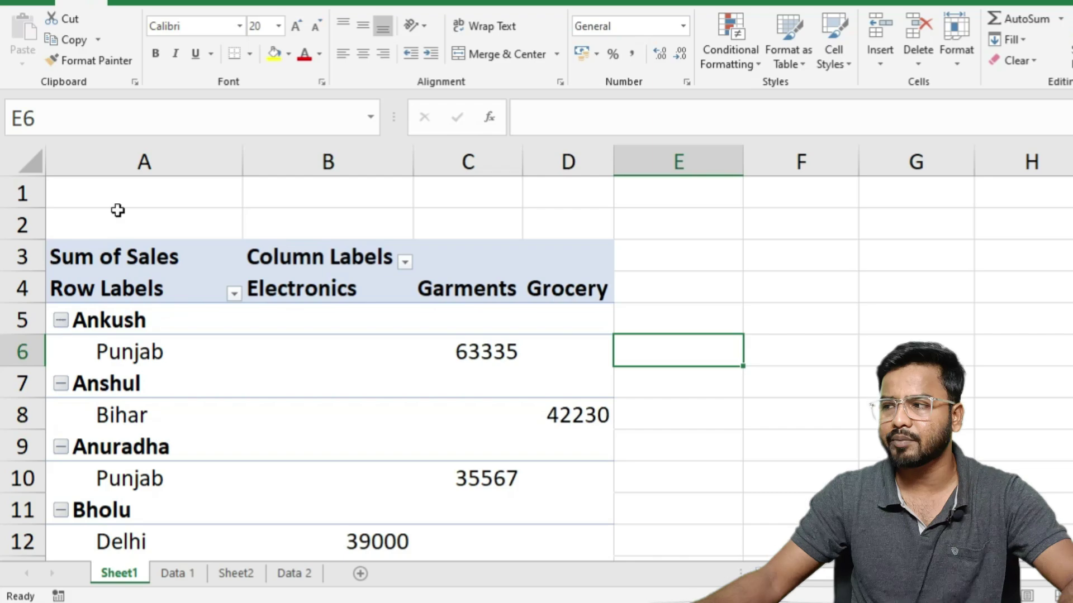
Switch the PivotTable's report layout to Outline Form and from there to Tabular Form.
click(156, 338)
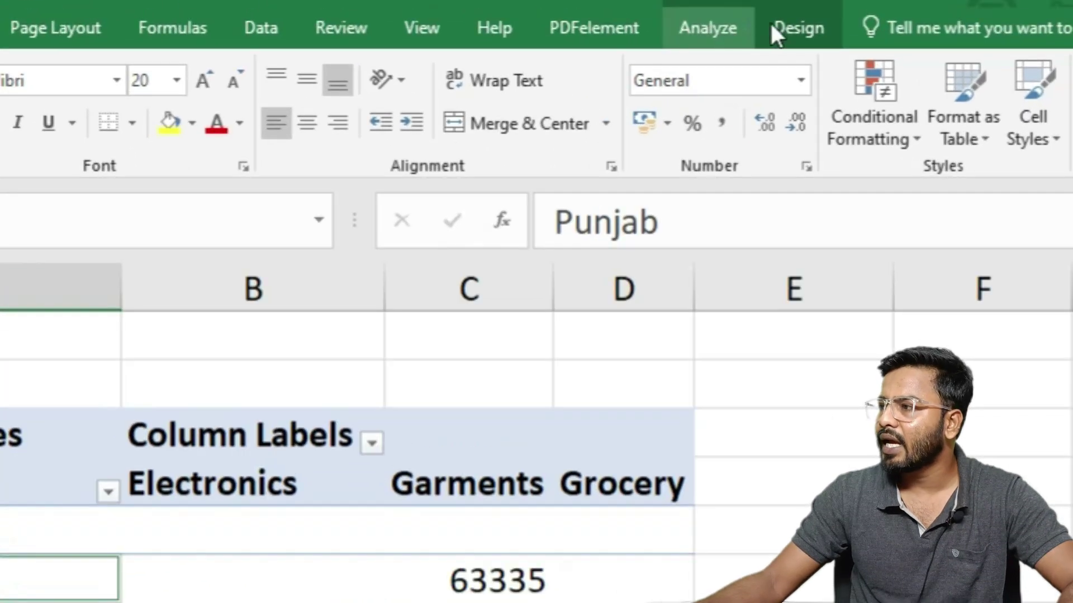
click(672, 0)
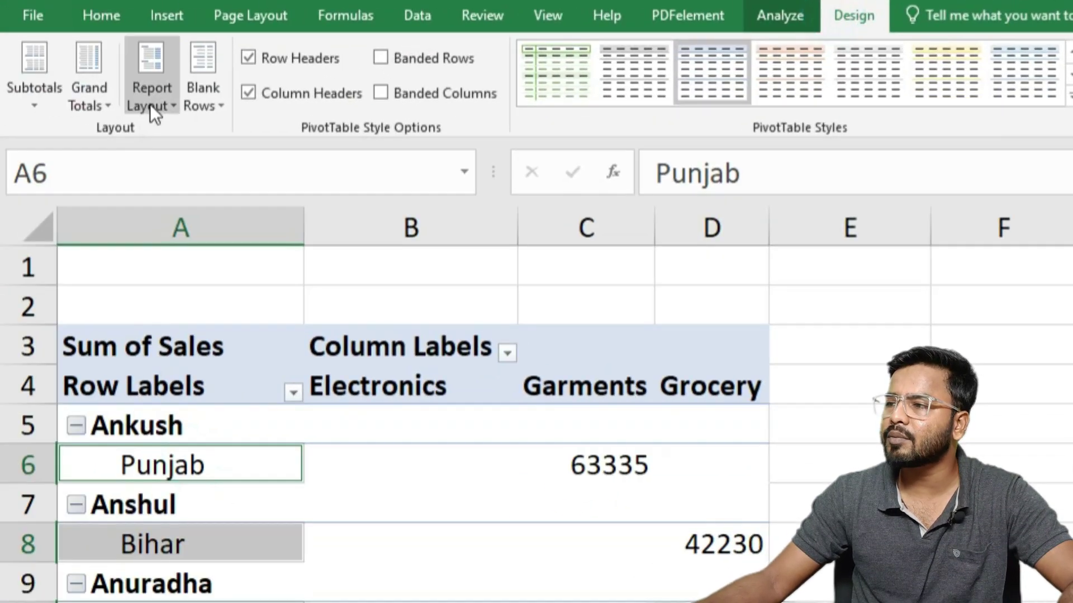
click(157, 106)
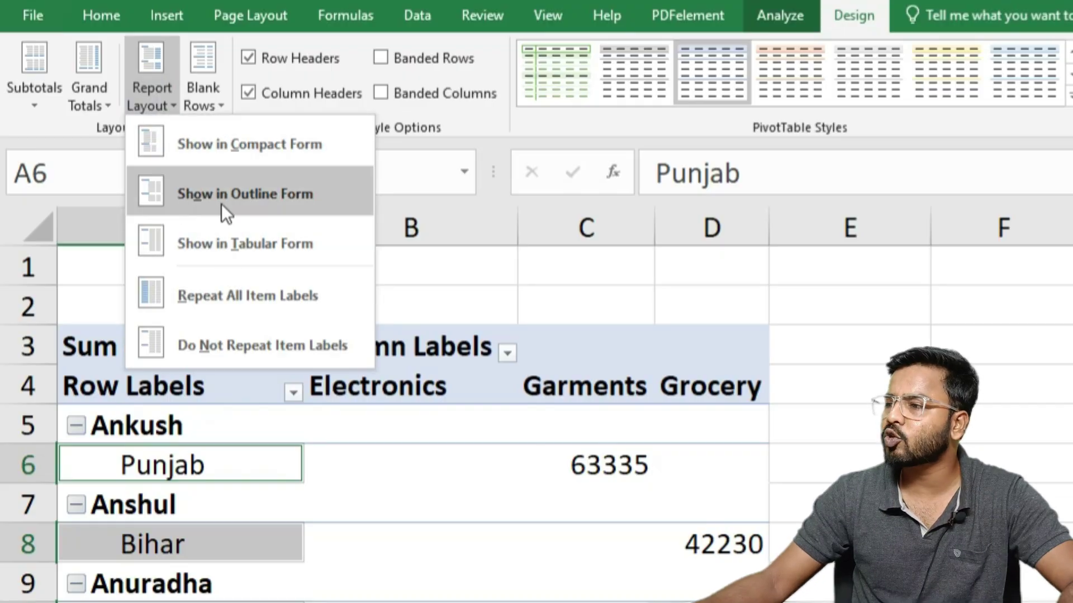
click(234, 193)
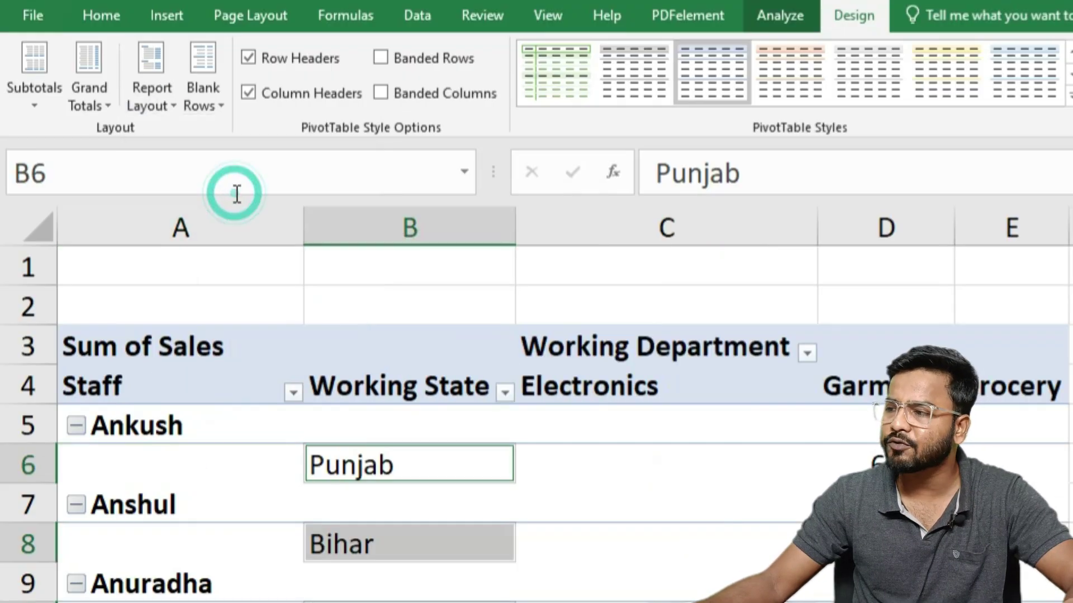
click(143, 106)
click(197, 240)
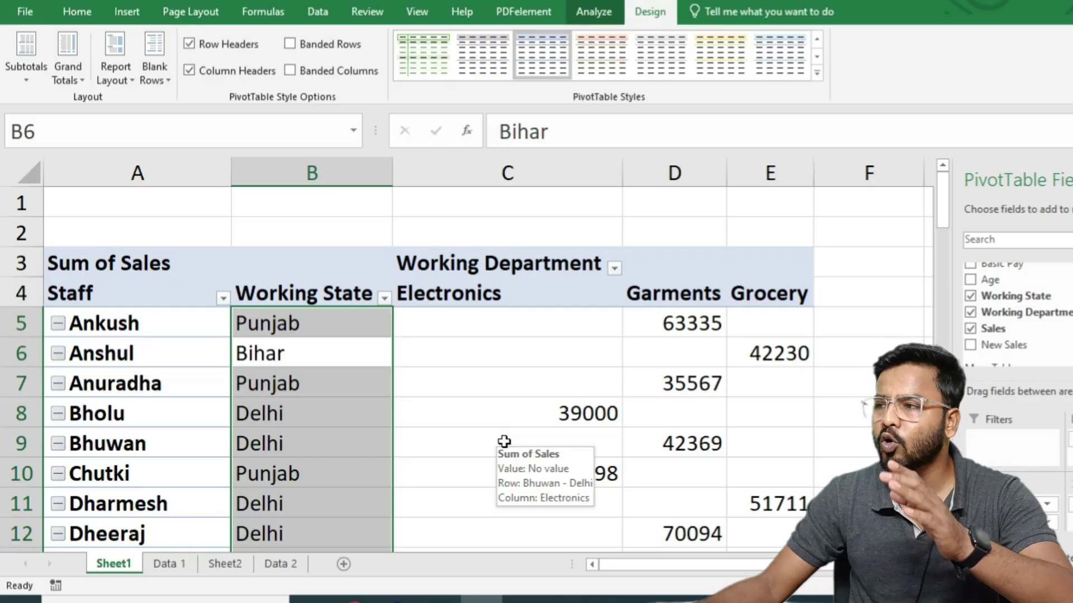
Insert a blank line after each item in the PivotTable and remove those blank lines again.
click(169, 75)
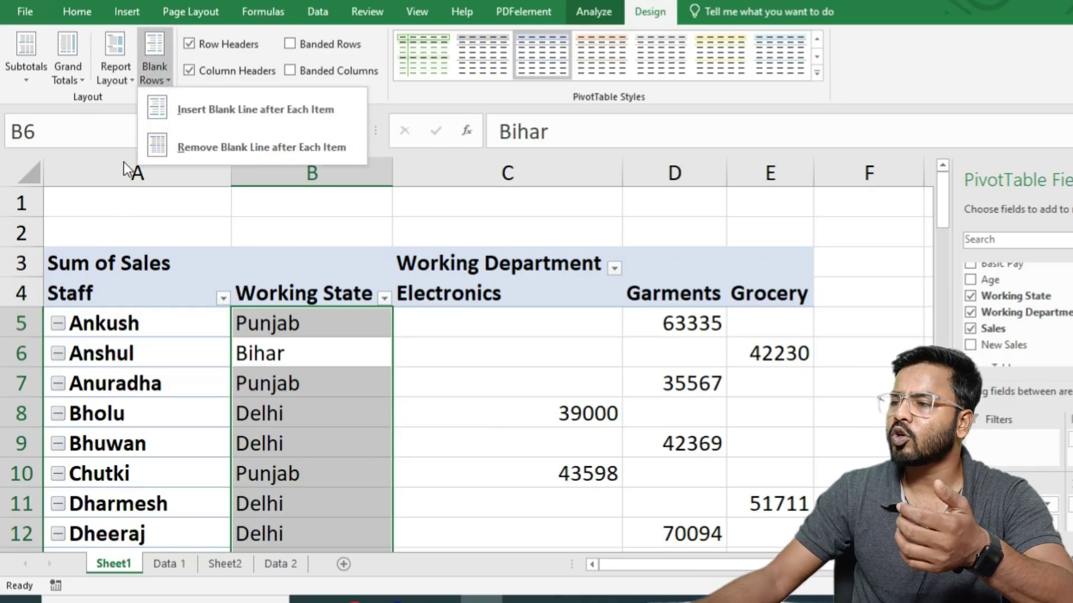
click(271, 109)
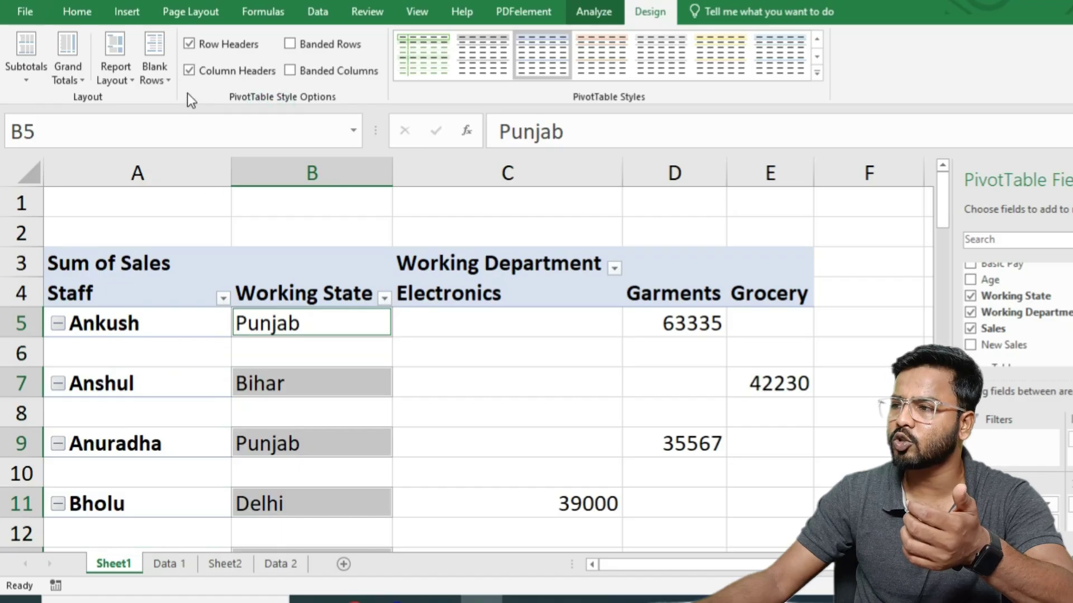
click(163, 75)
click(215, 144)
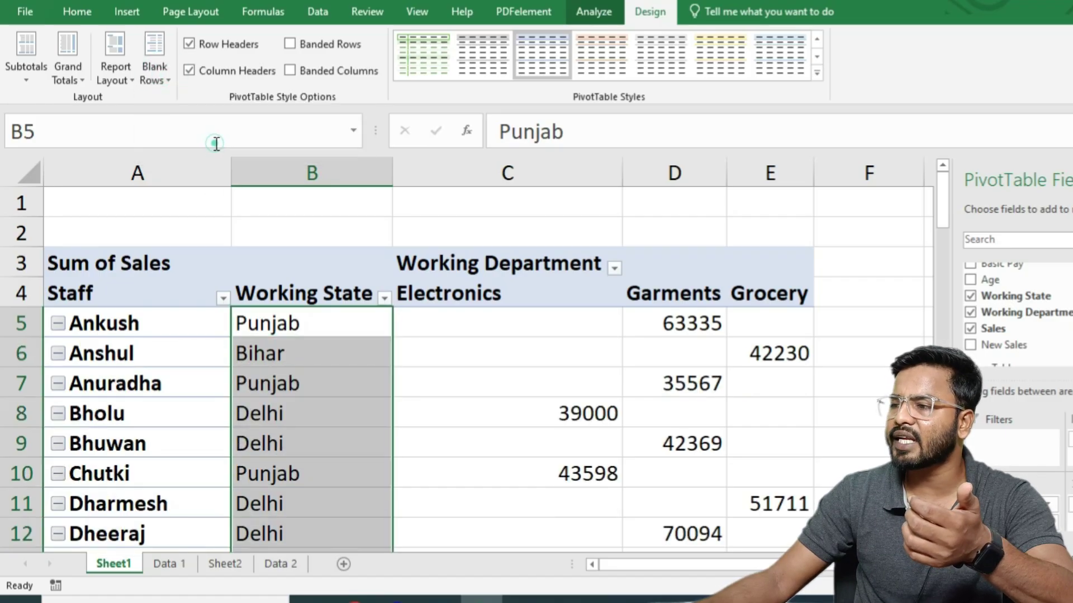
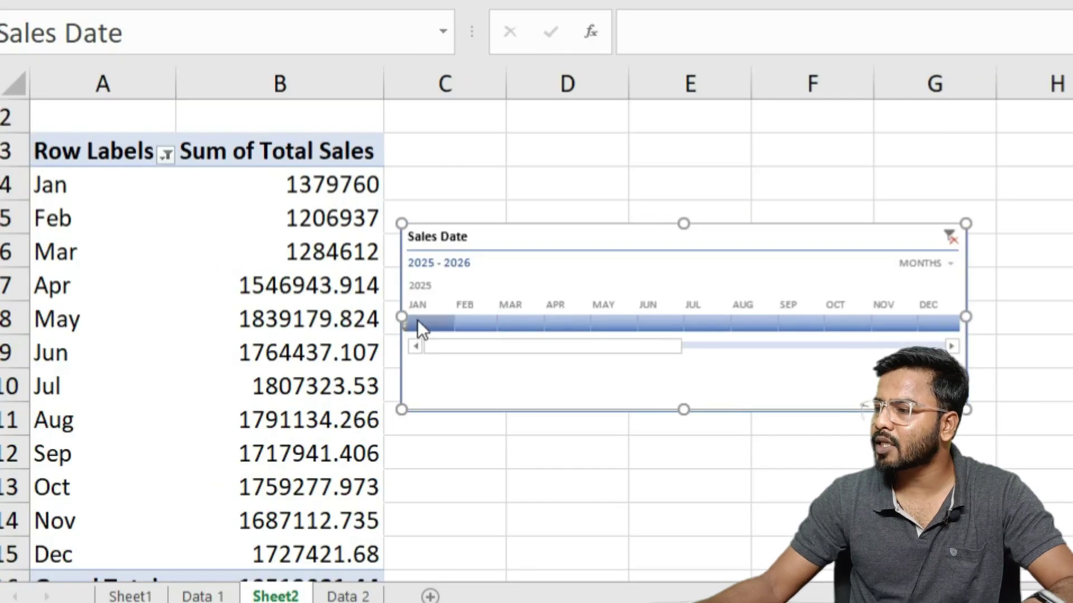
Filter the Sheet2 PivotTable with the Sales Date timeline to January, February and May 2025, one month at a time.
click(417, 320)
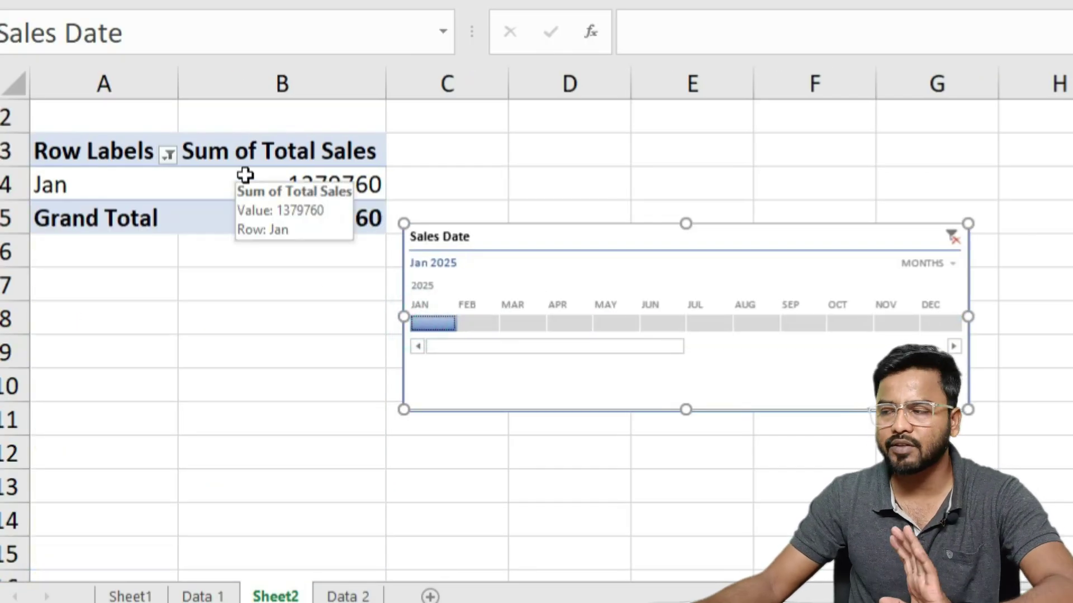
click(468, 323)
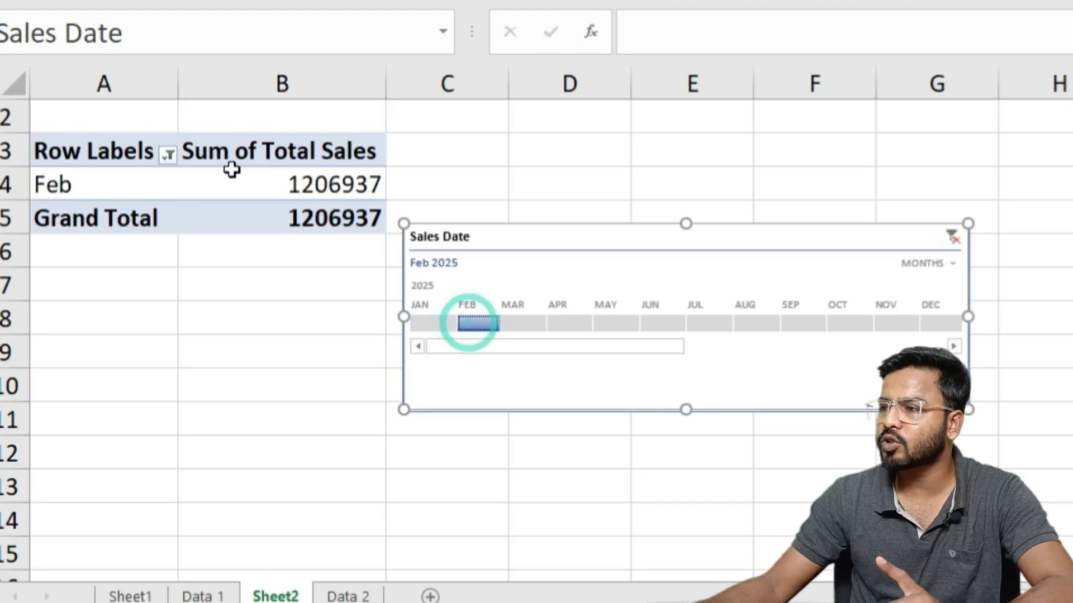
click(614, 322)
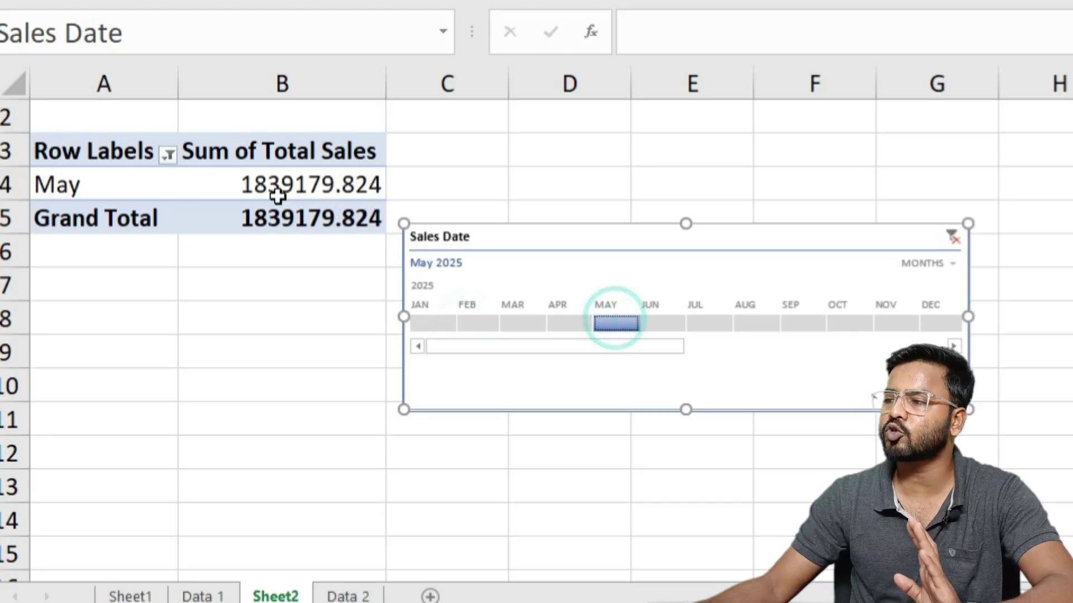
Set the Sales Date timeline to the range January to February 2025, and change it to July to October 2025.
click(427, 322)
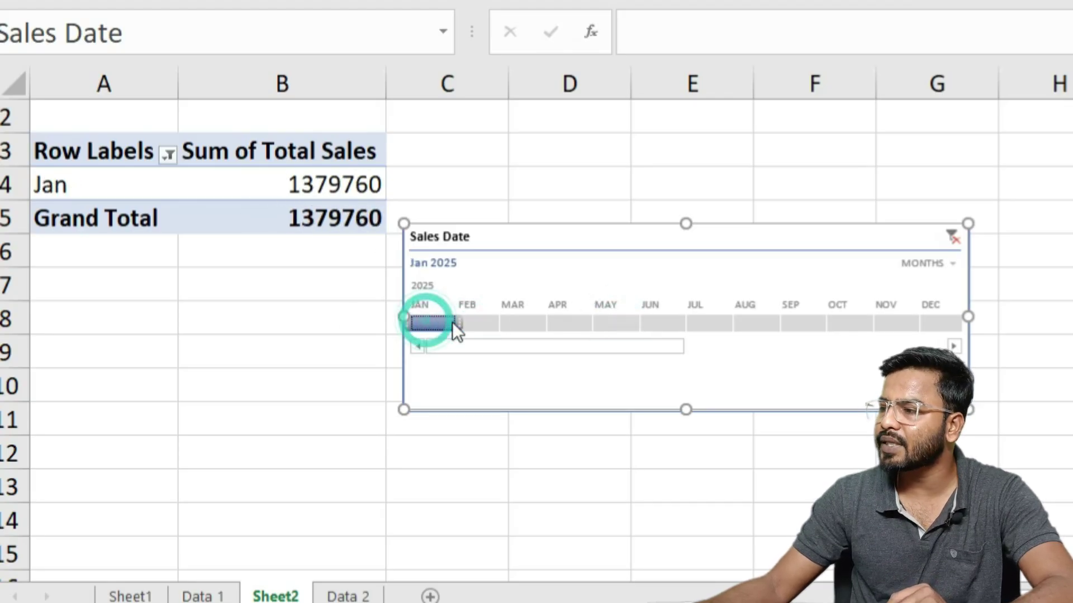
drag(459, 322, 533, 318)
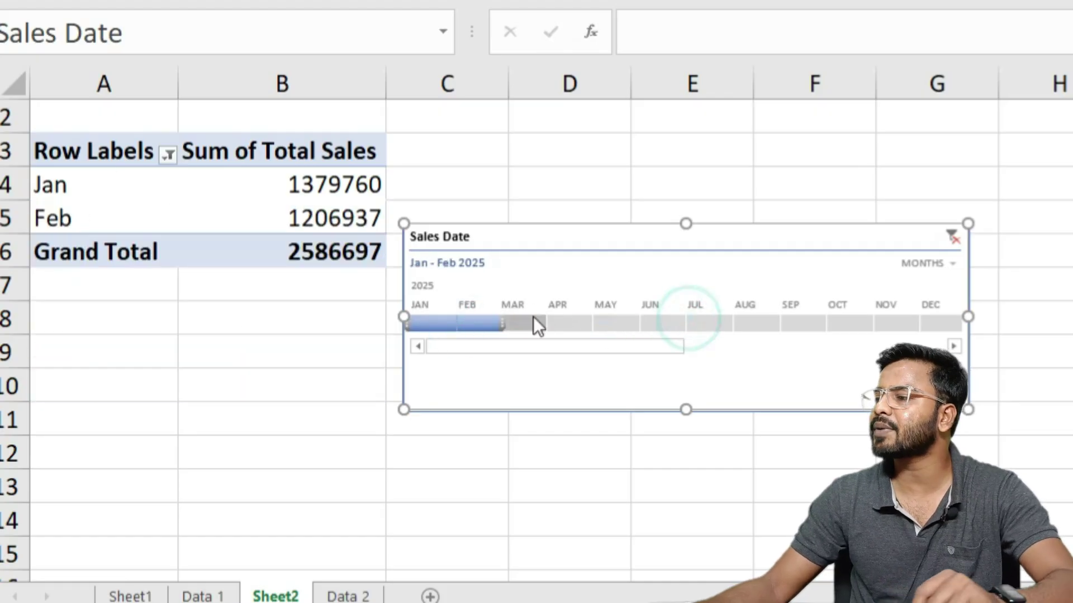
click(703, 327)
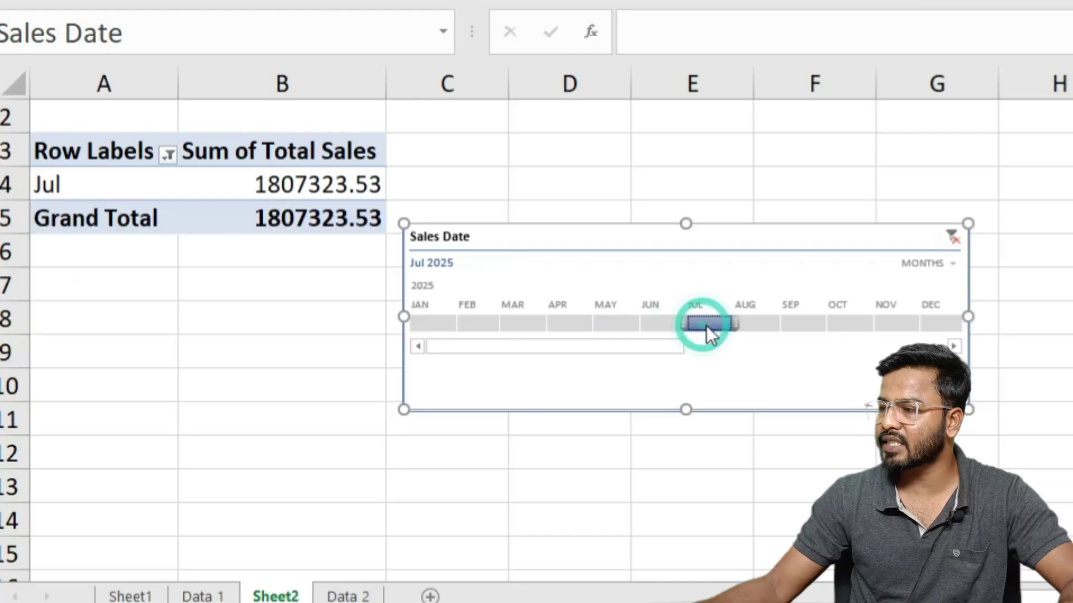
drag(732, 324, 846, 319)
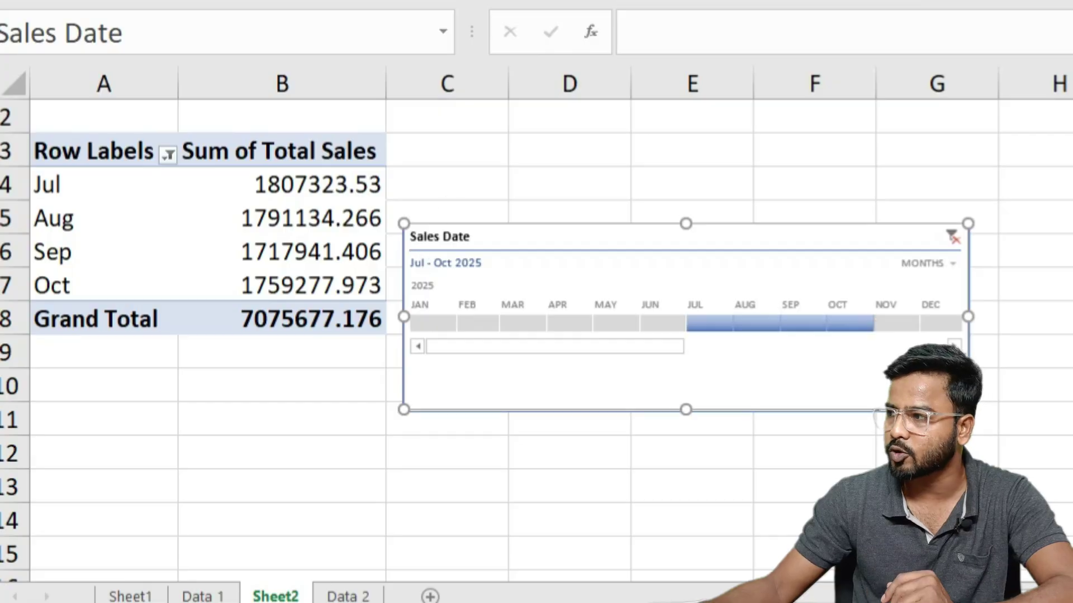
Disconnect the Sales Date timeline from the Sheet2 PivotTable and set the timeline to March 2025.
click(37, 219)
click(684, 17)
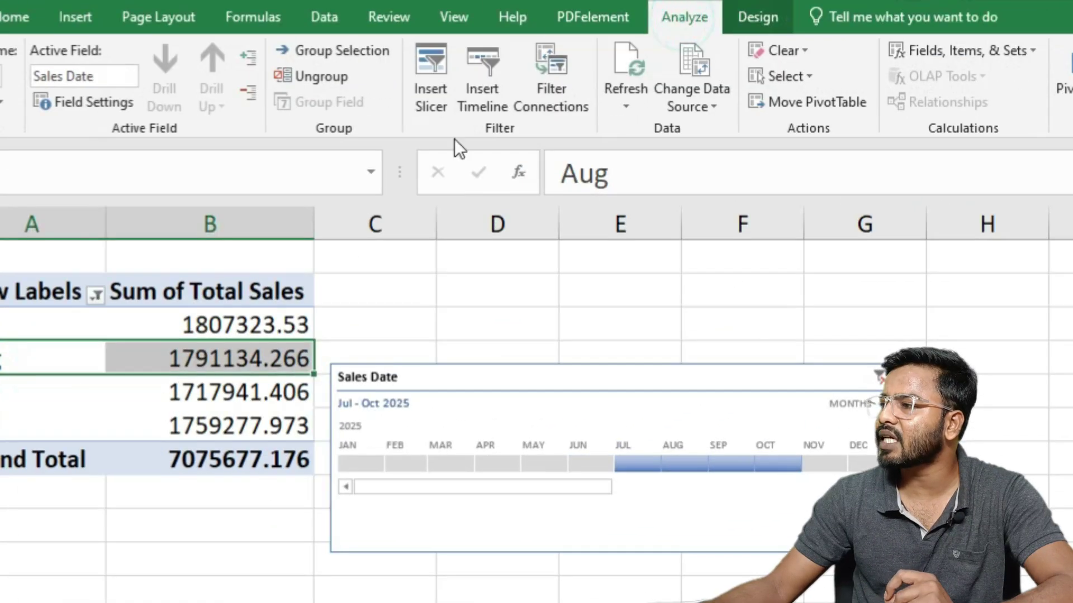
click(560, 67)
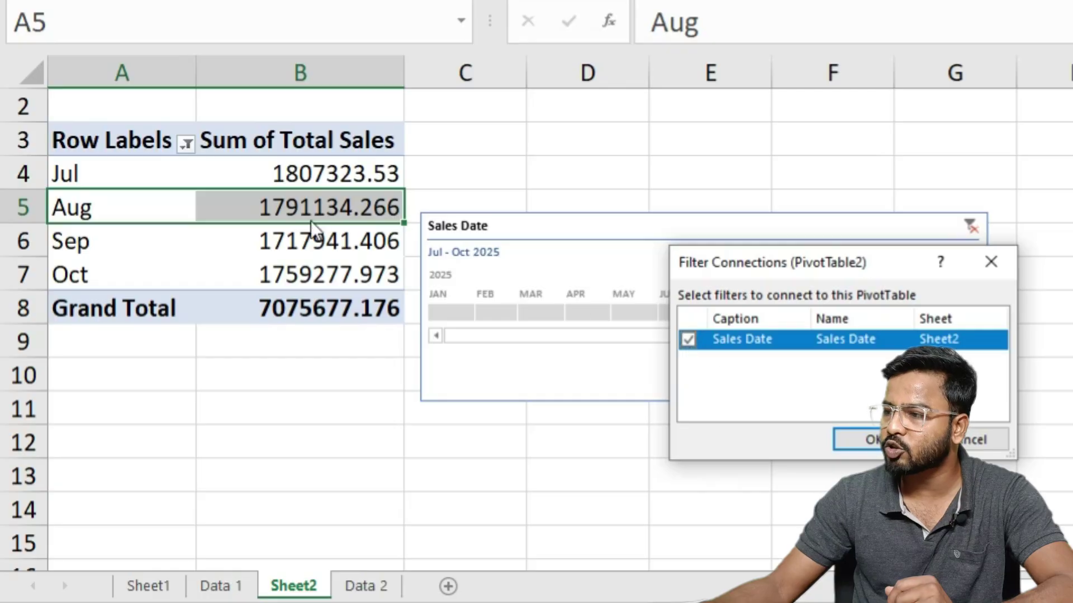
click(688, 339)
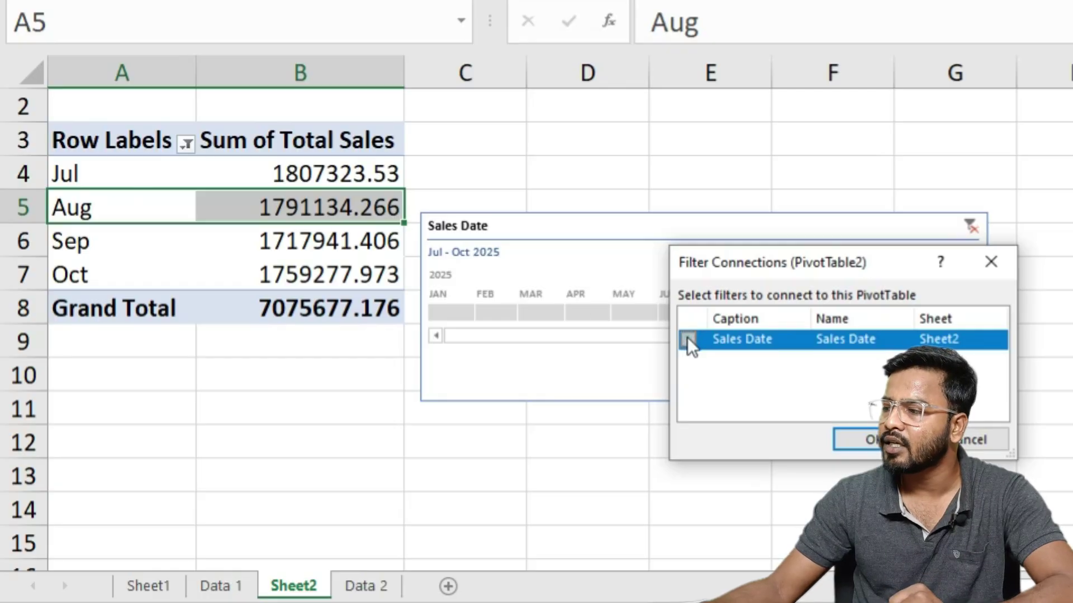
click(854, 439)
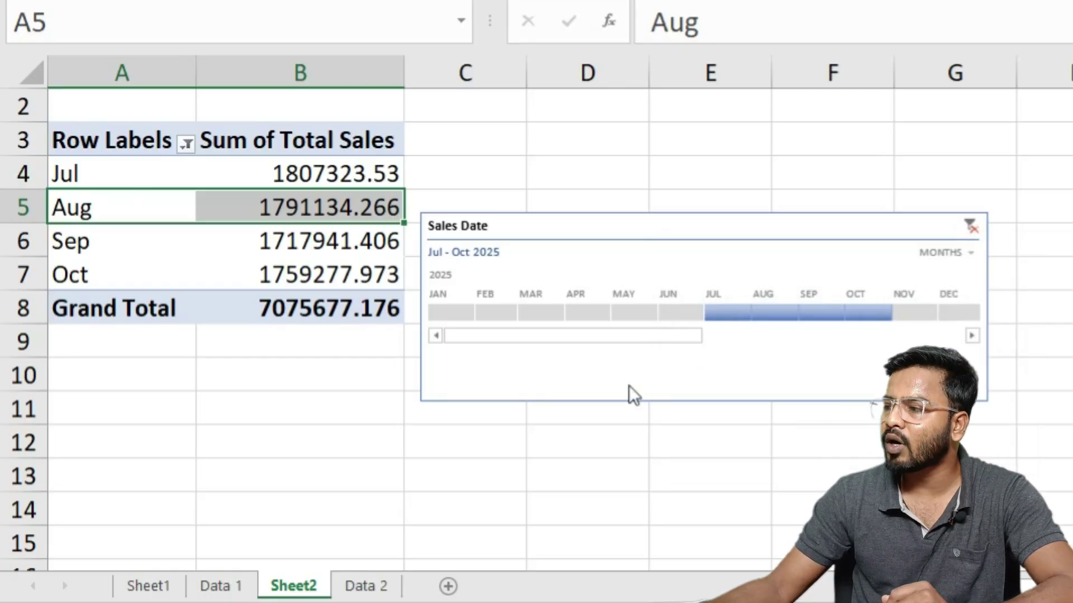
click(574, 311)
click(531, 313)
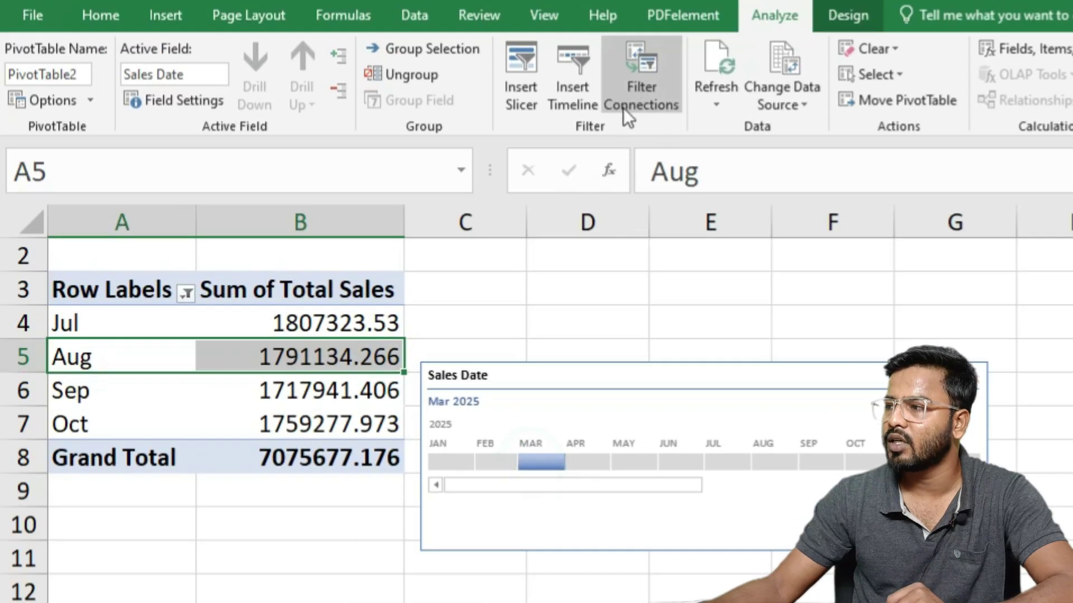
Reconnect the Sales Date timeline to the PivotTable and set its range to February to June 2025.
click(629, 107)
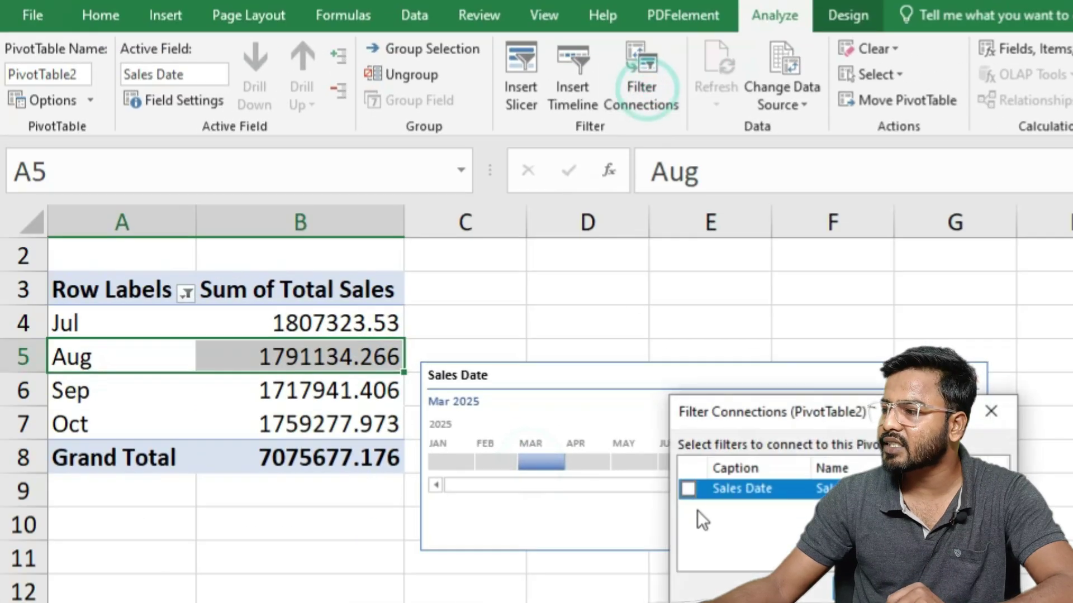
click(688, 488)
click(869, 583)
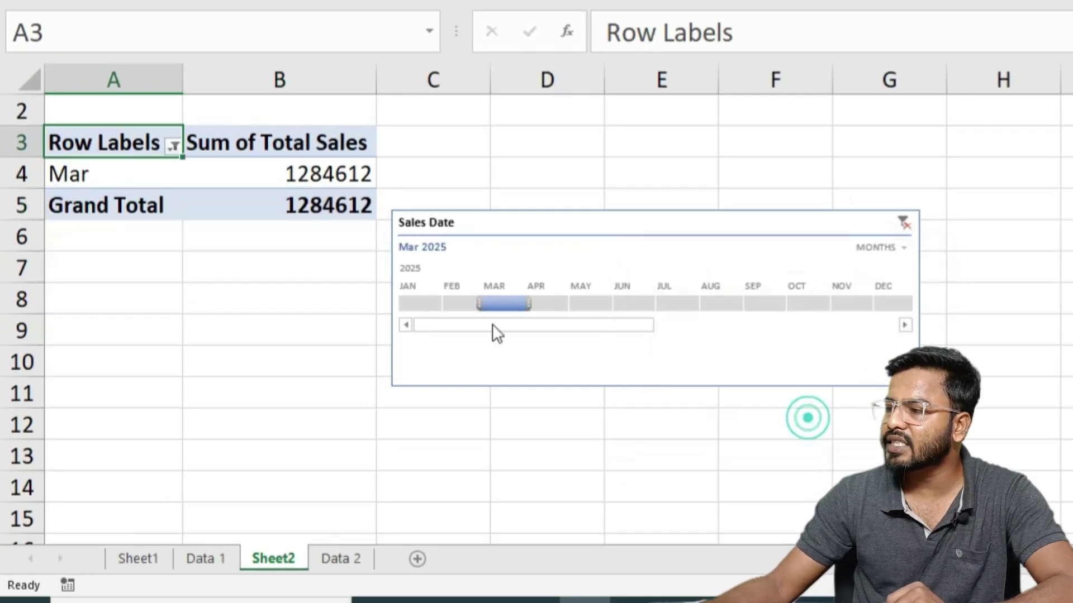
click(419, 303)
click(462, 303)
drag(484, 305, 656, 310)
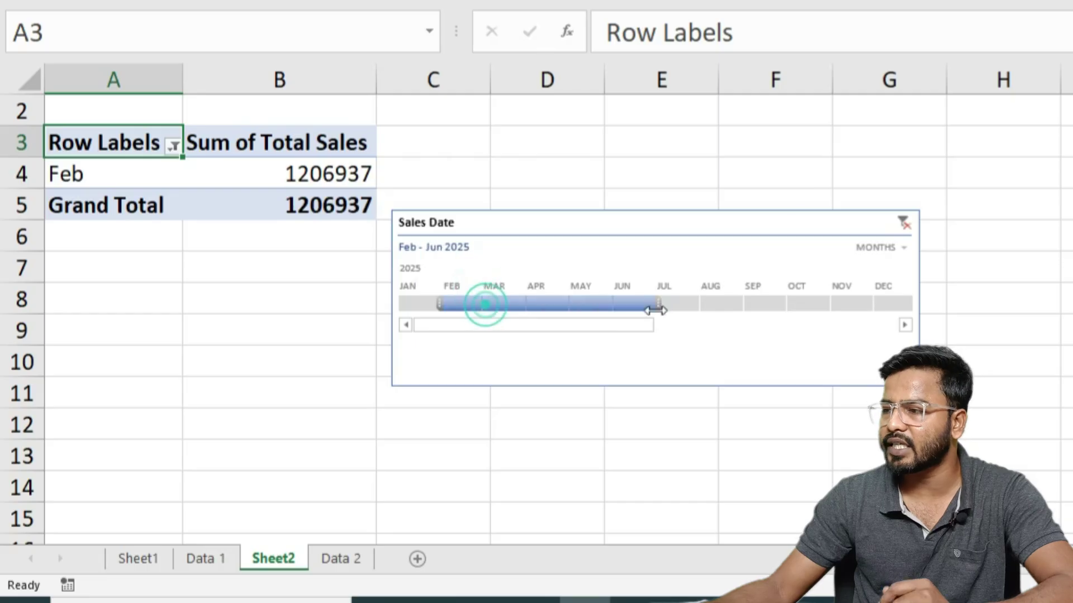
Clear the Sales Date timeline's filter and delete the timeline from Sheet2.
click(903, 223)
click(1039, 262)
click(747, 219)
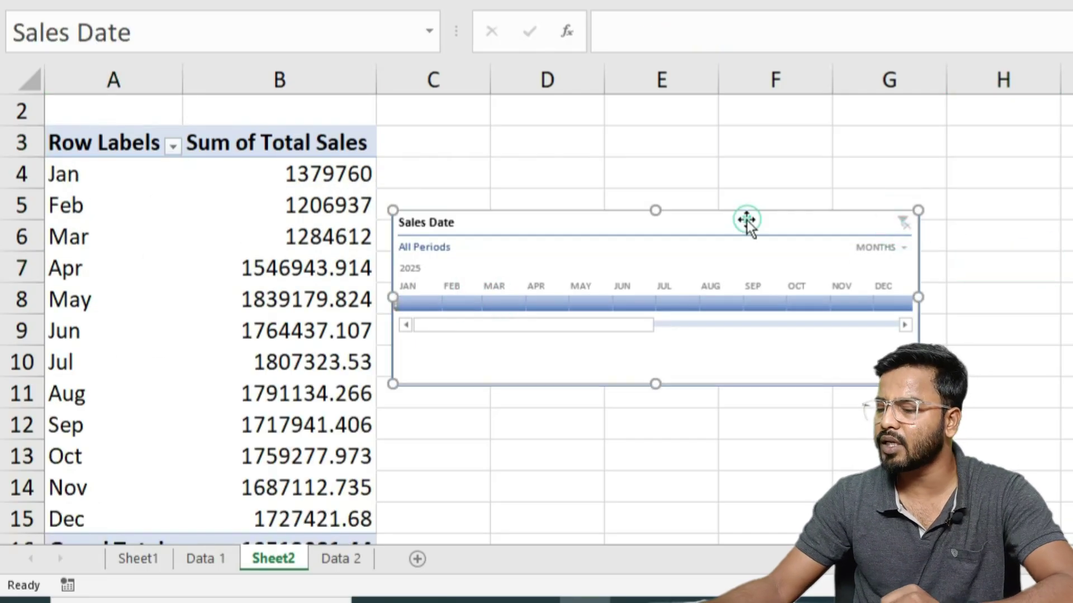
key(Delete)
Clear everything from the Sheet2 PivotTable and undo the clearing.
click(76, 325)
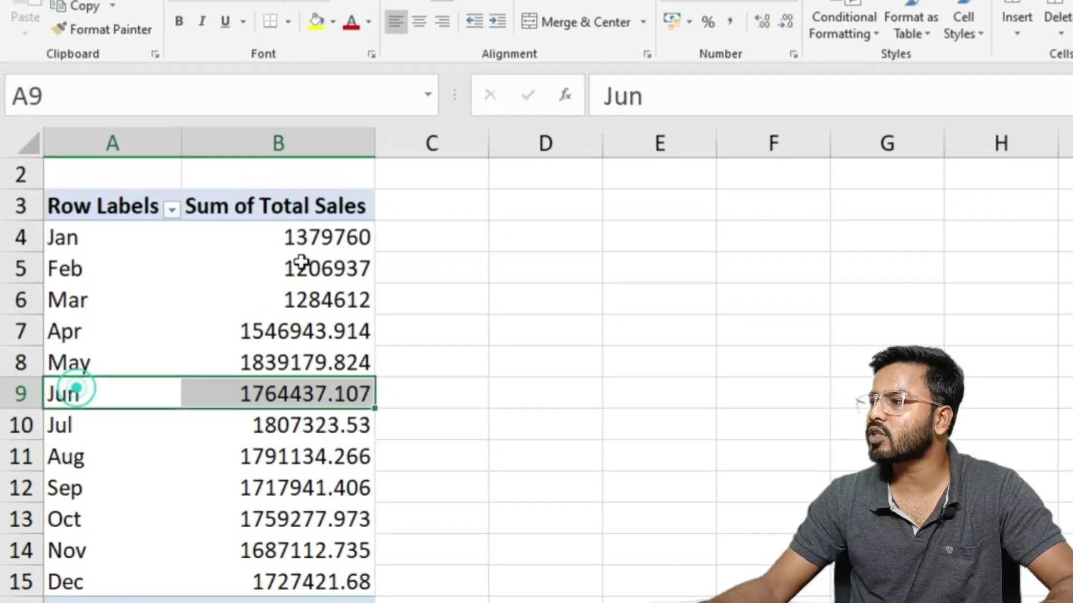
click(722, 21)
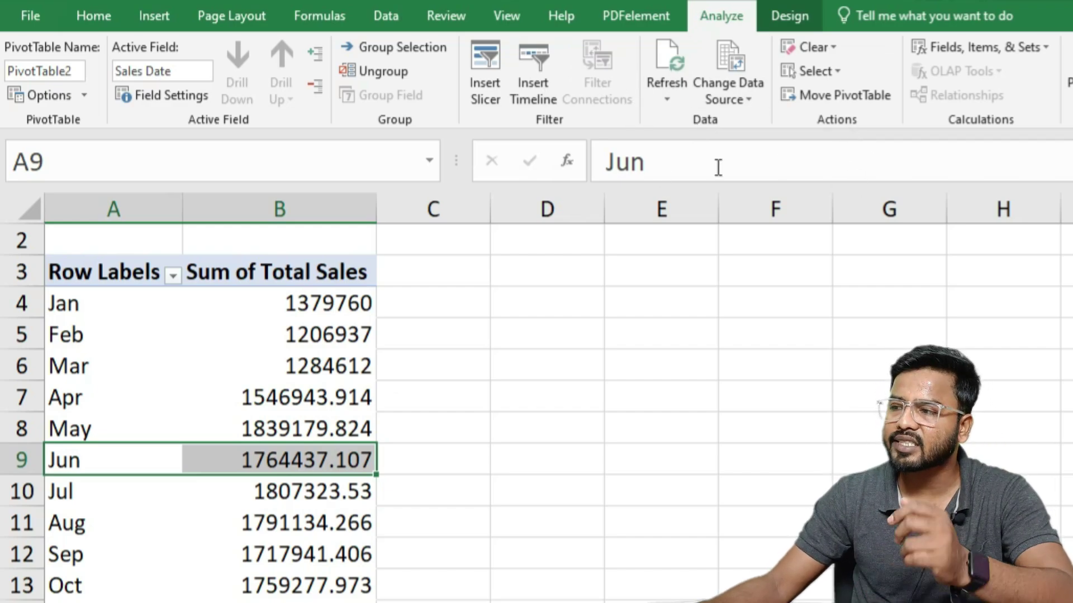
click(839, 45)
click(826, 72)
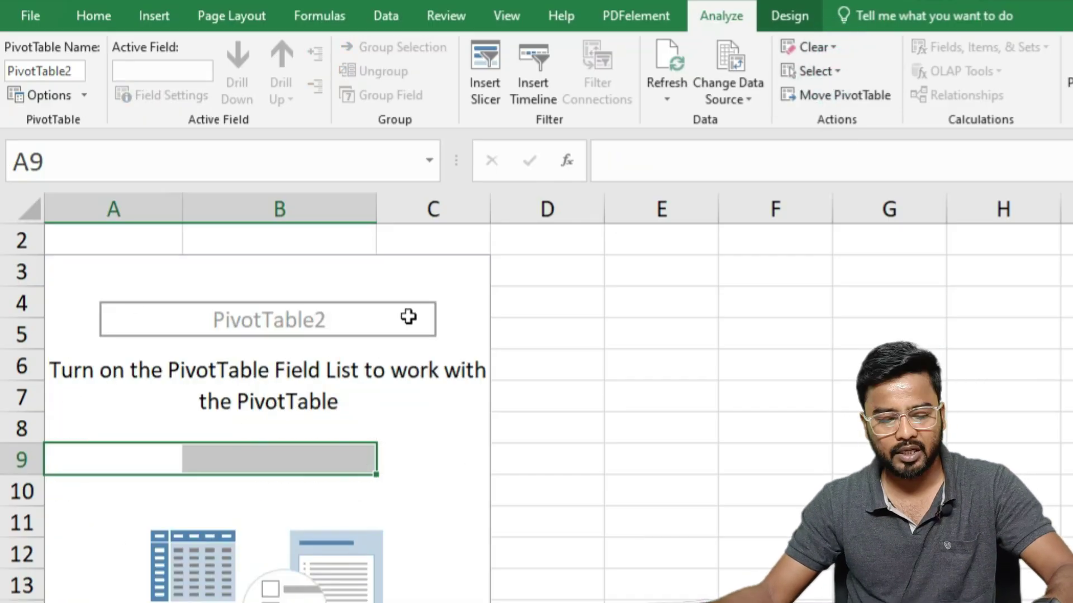
key(ctrl+z)
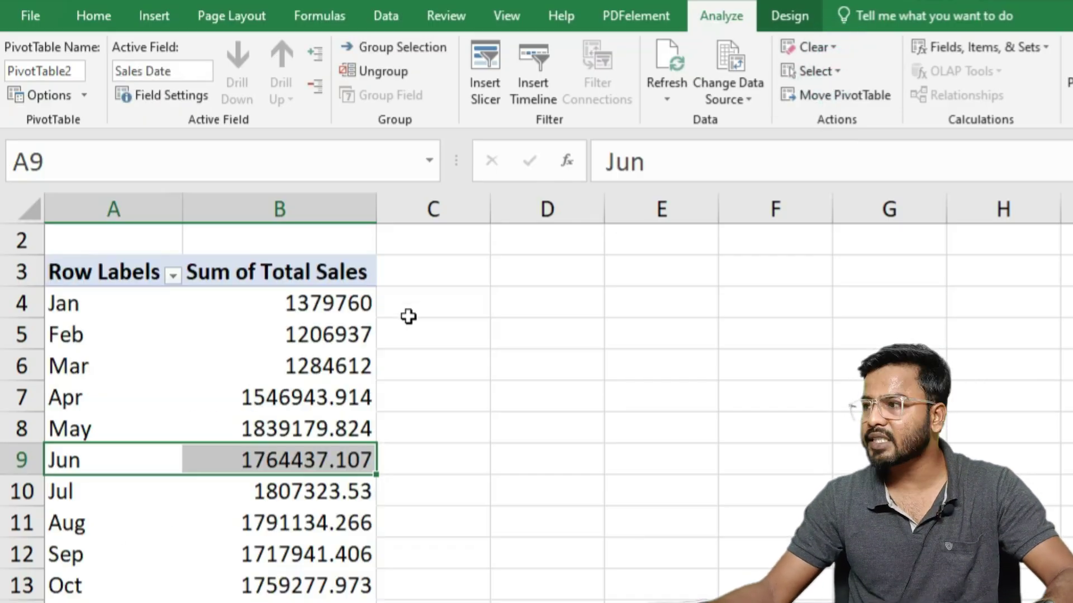
Select the entire Sheet2 PivotTable and try to move it to a new worksheet.
click(838, 69)
click(828, 169)
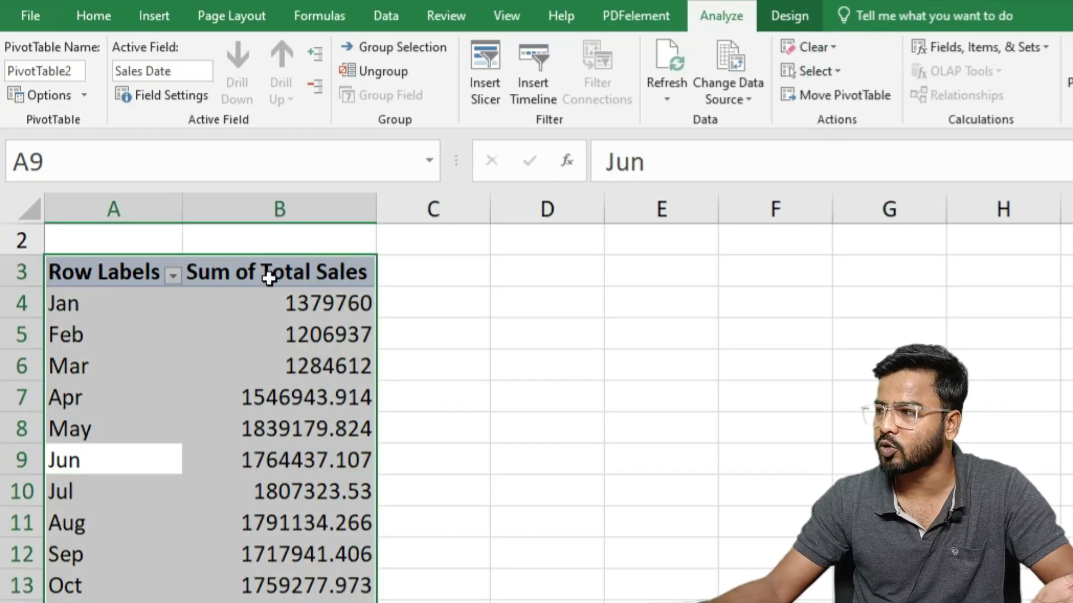
click(832, 95)
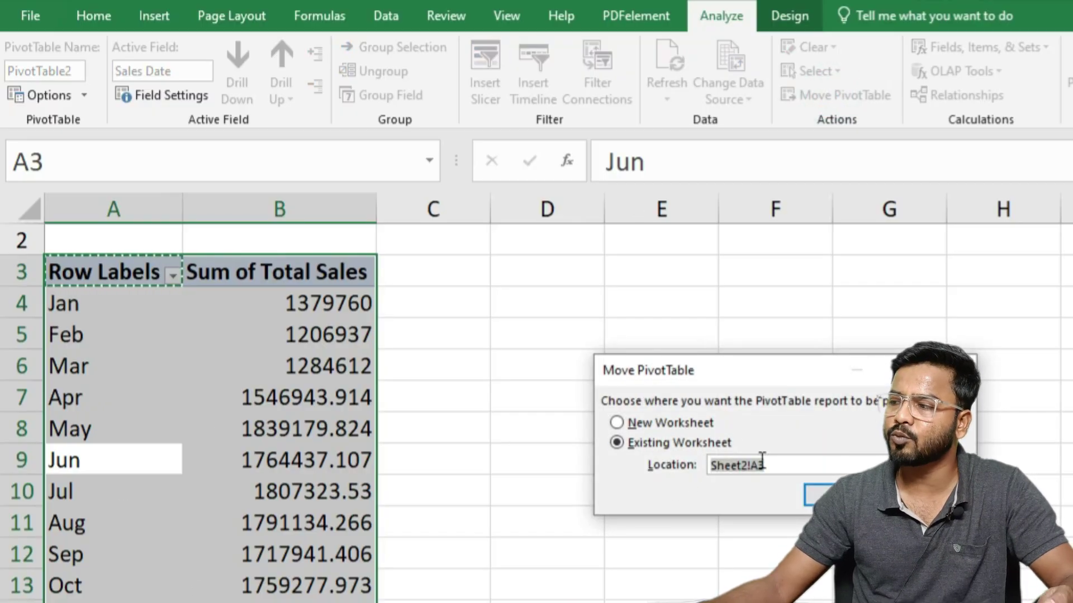
click(630, 425)
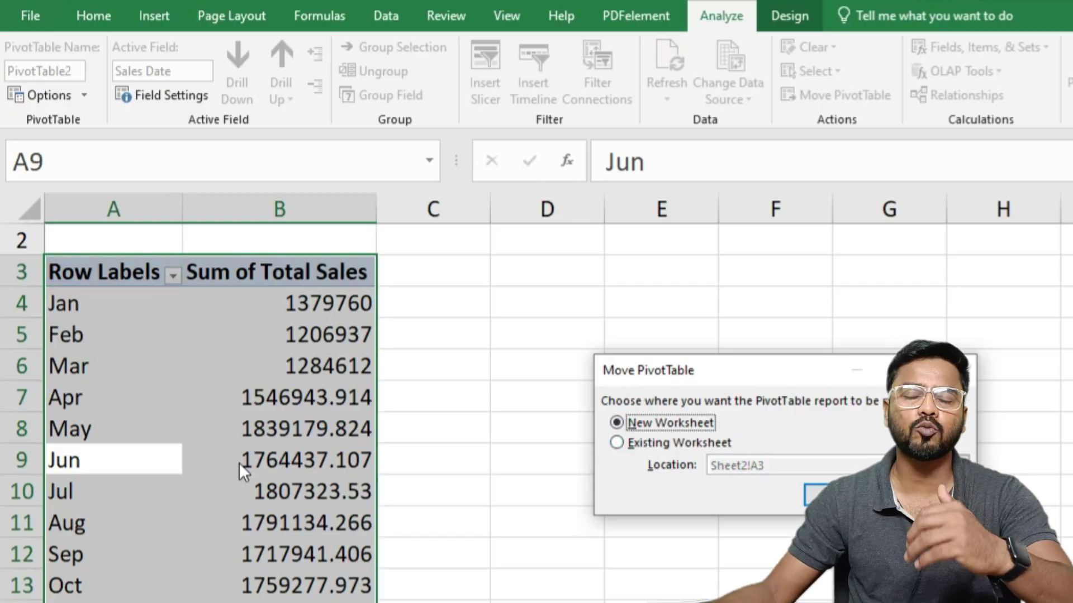
click(947, 371)
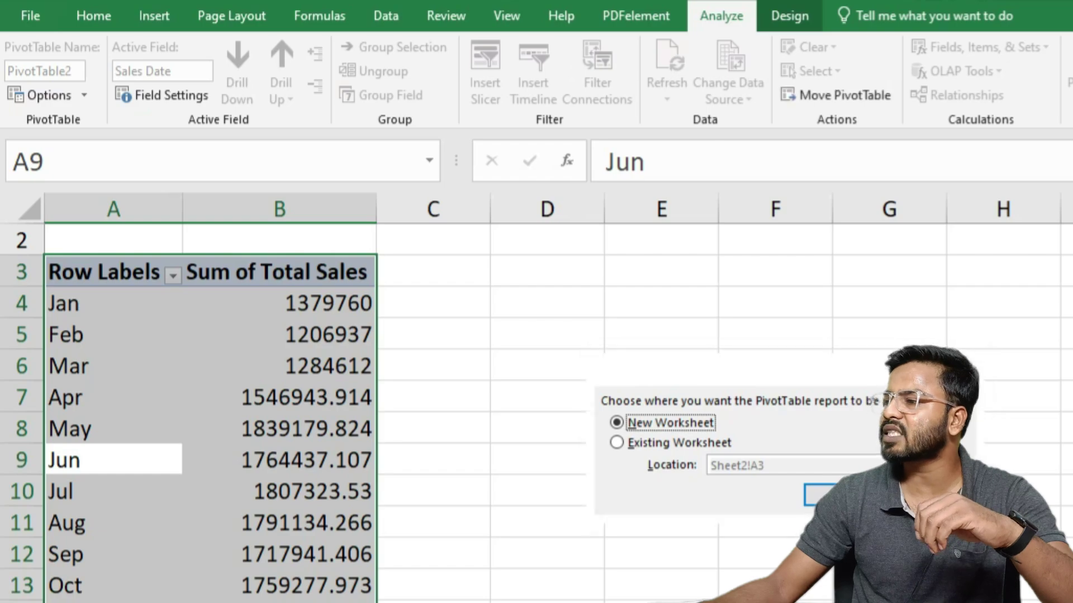
Insert a Clustered Column PivotChart of the monthly sales and enlarge it to about 11.7 cm high and 23.2 cm wide.
click(169, 387)
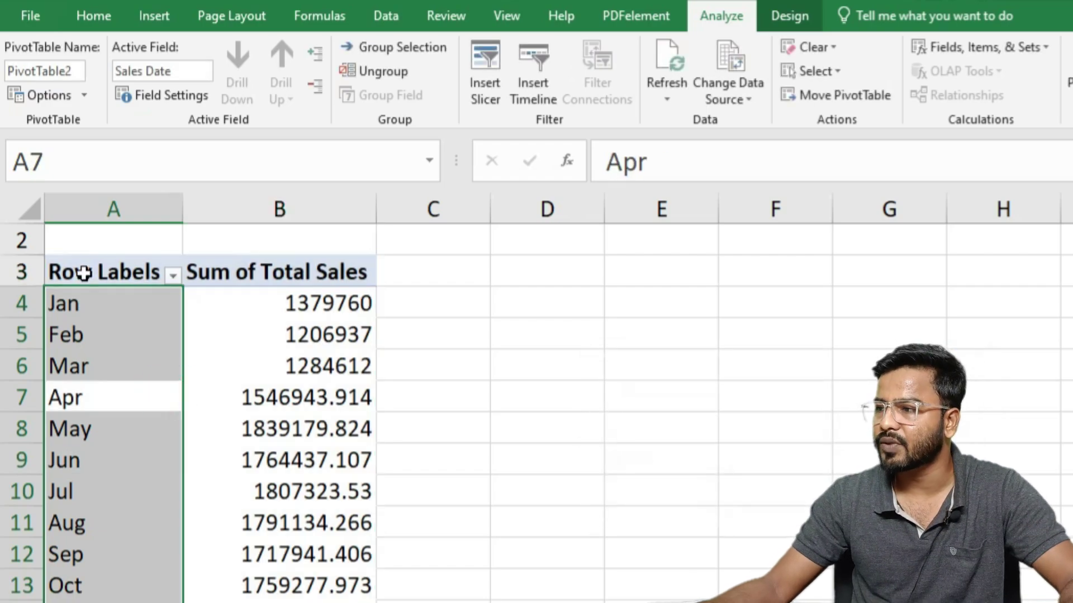
drag(79, 271, 296, 528)
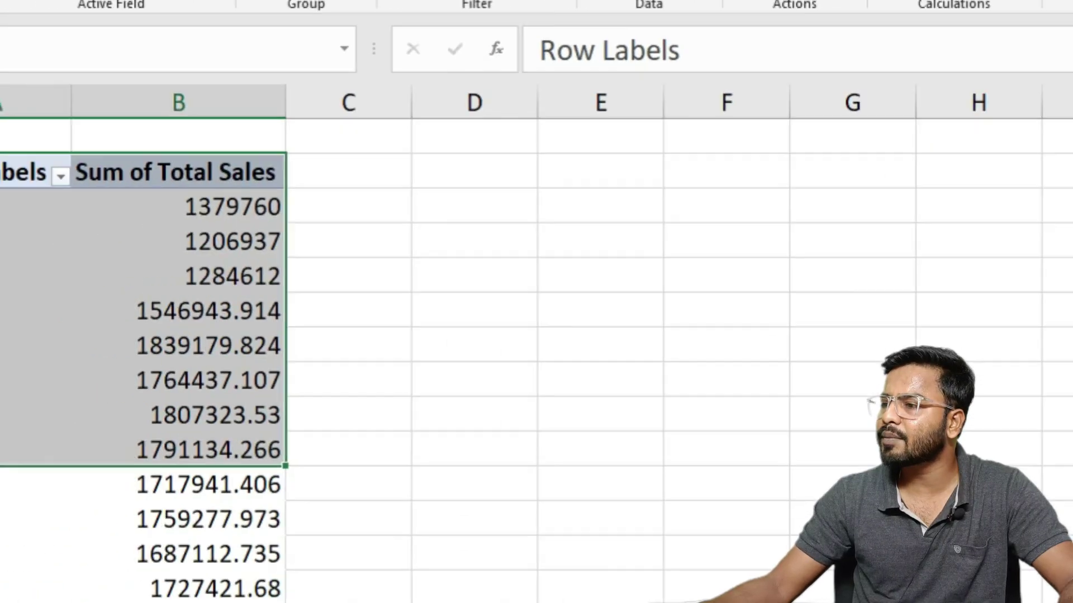
click(102, 211)
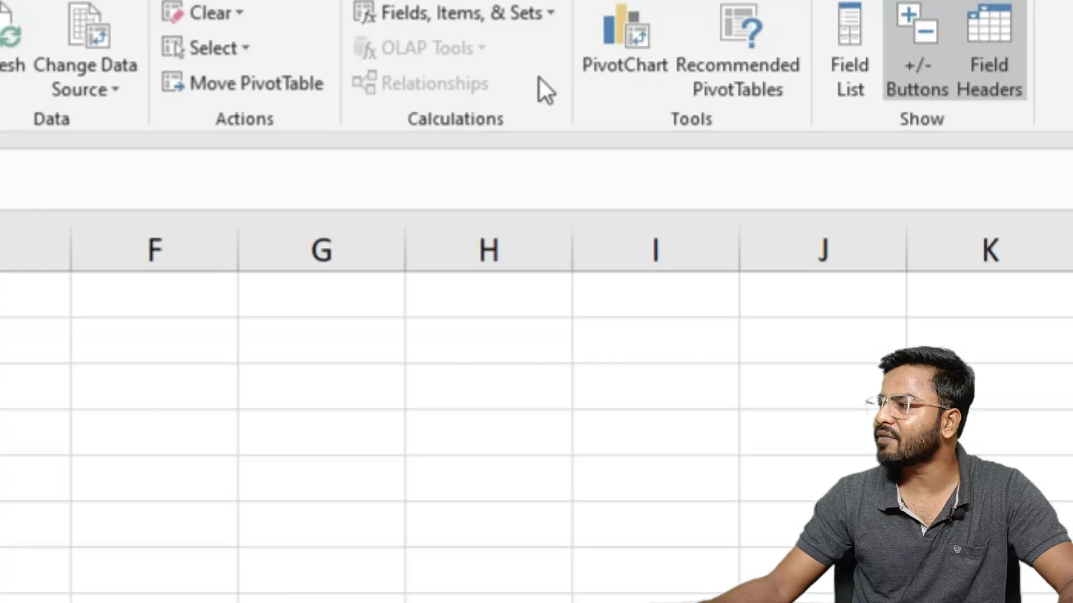
click(531, 45)
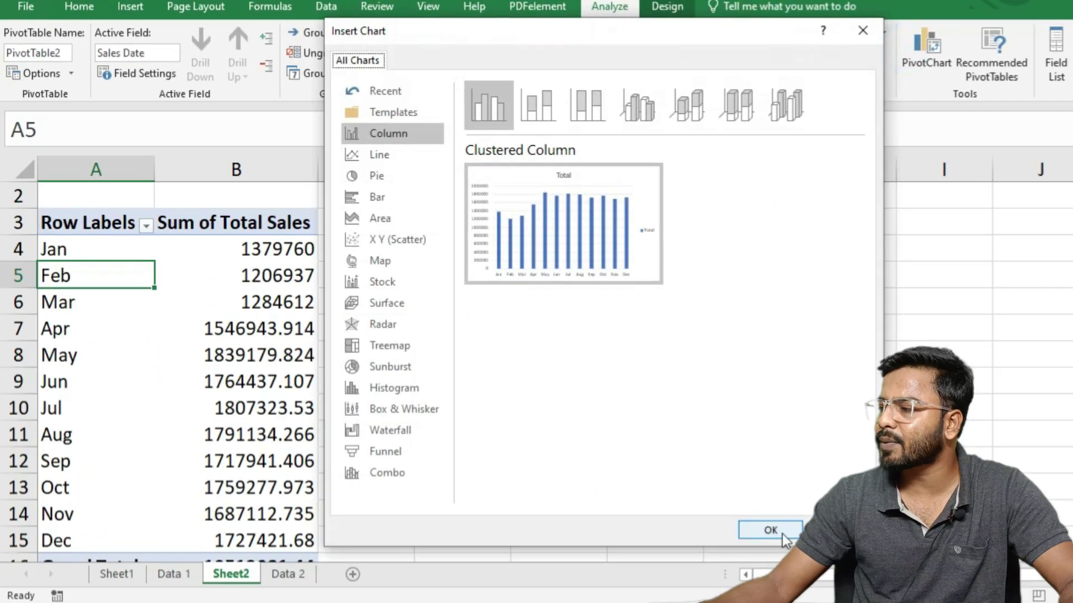
click(771, 531)
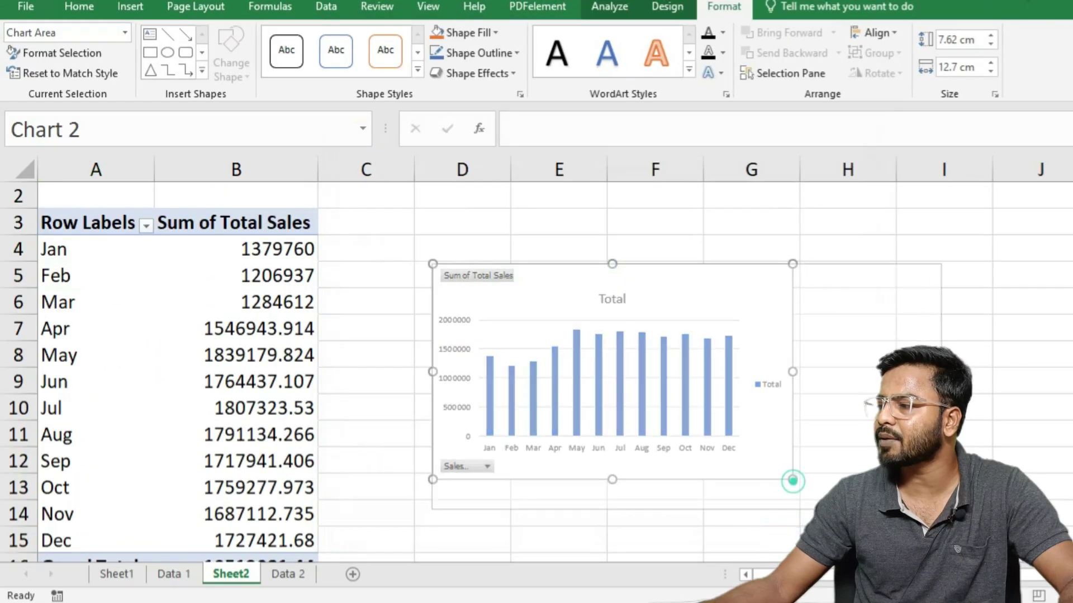
drag(792, 479, 1024, 534)
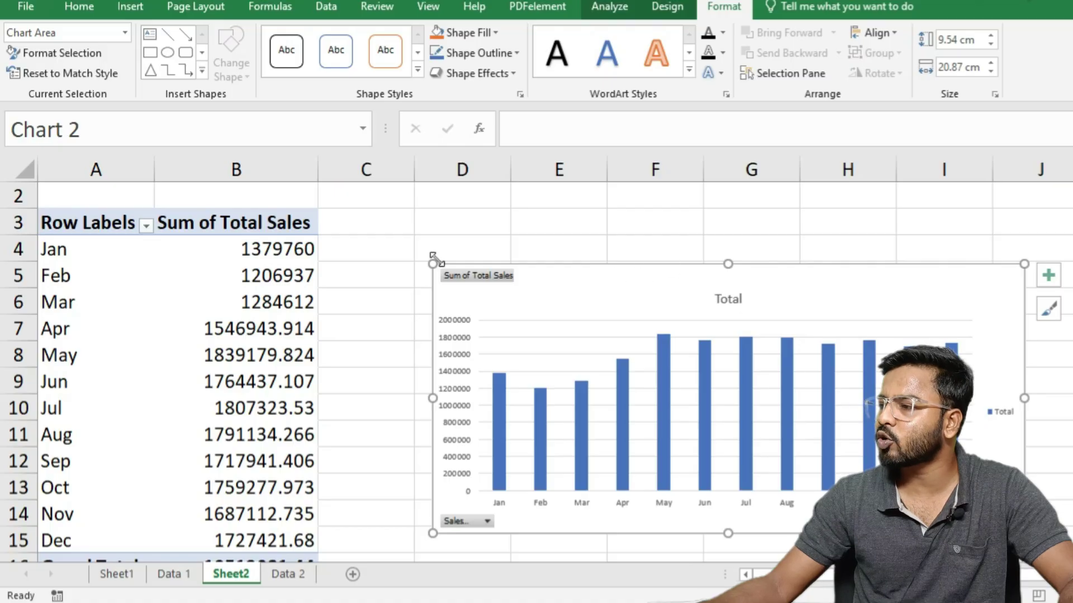
drag(434, 259, 367, 204)
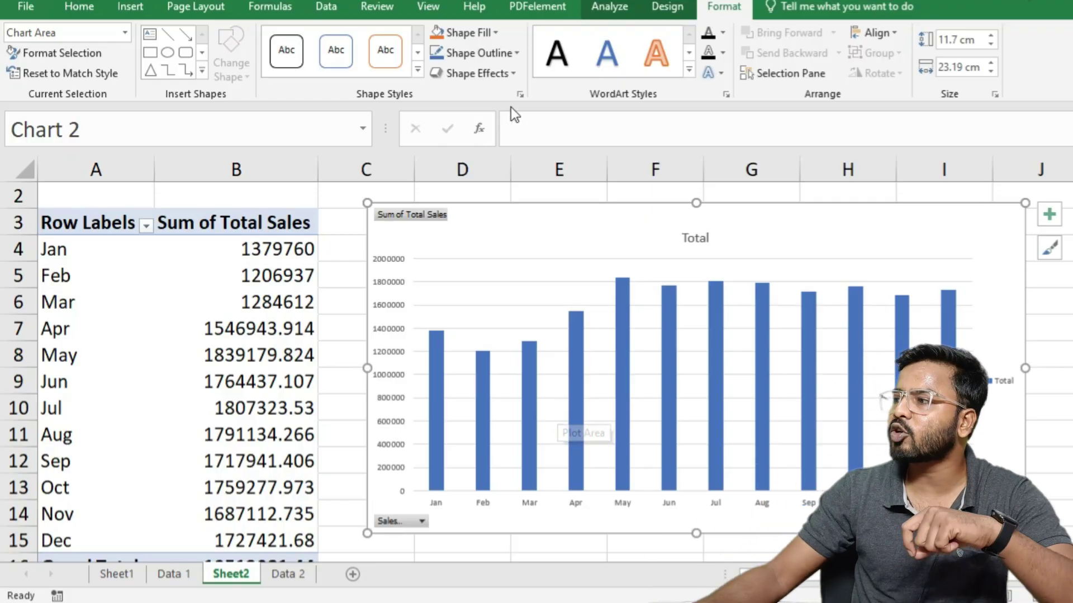
Give the PivotChart the style with a blue background and hatched columns, and the quick layout with a data table and vertical axis title.
click(666, 8)
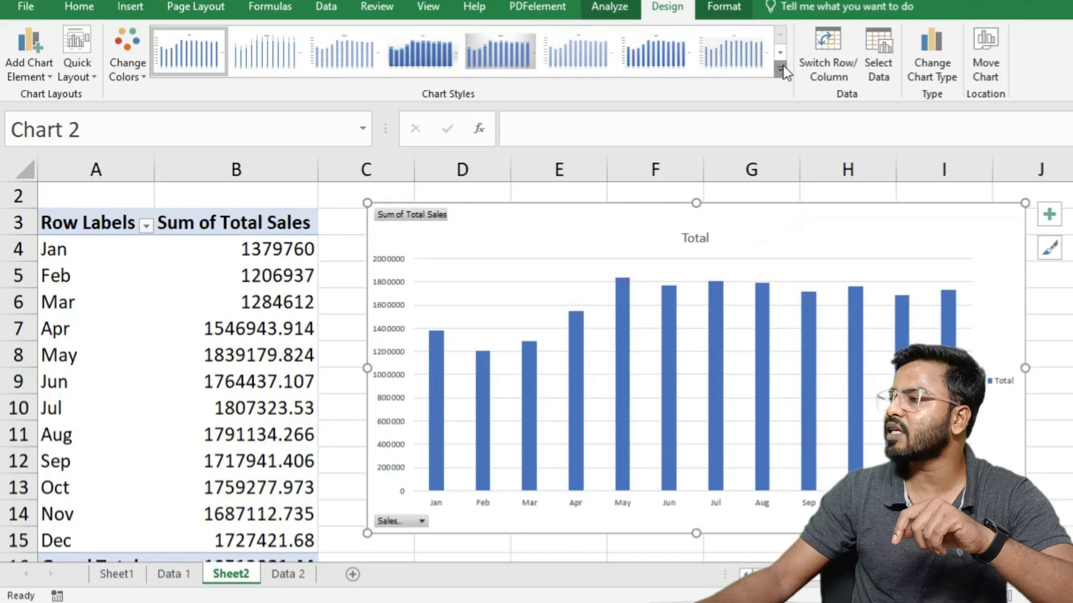
click(780, 69)
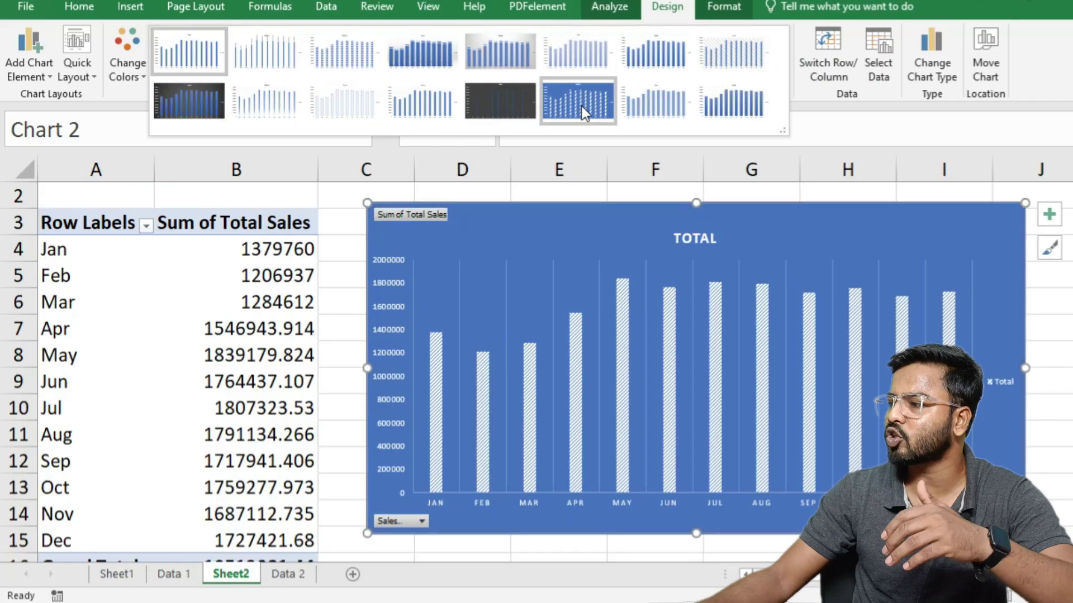
click(582, 106)
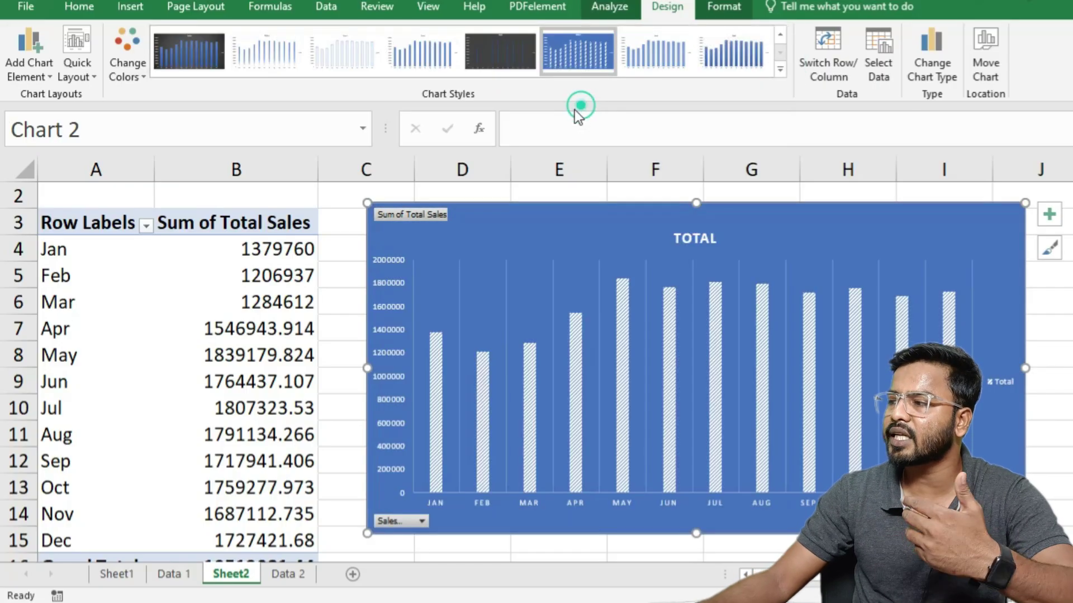
click(75, 82)
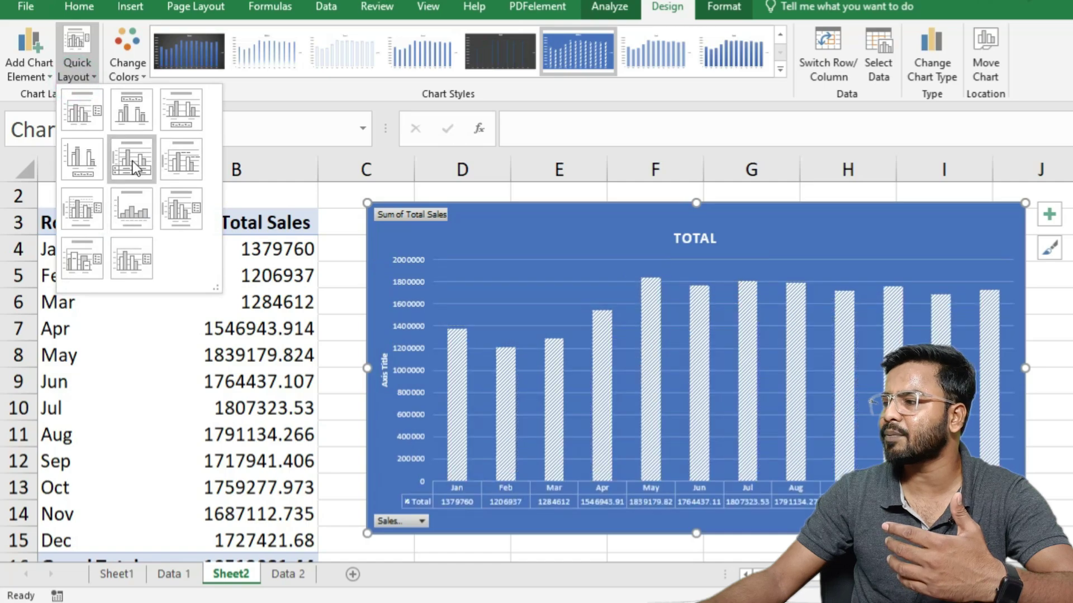
click(133, 161)
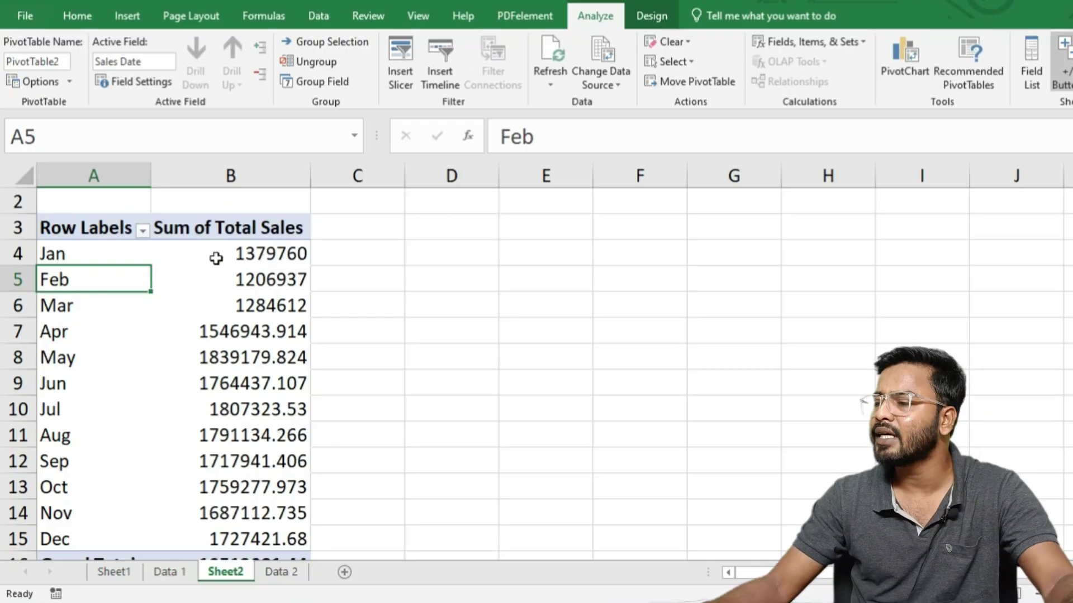
Empty the Sheet1 PivotTable by removing its Staff, Working State, Working Department and Sales fields.
scroll(400, 378, down, 5)
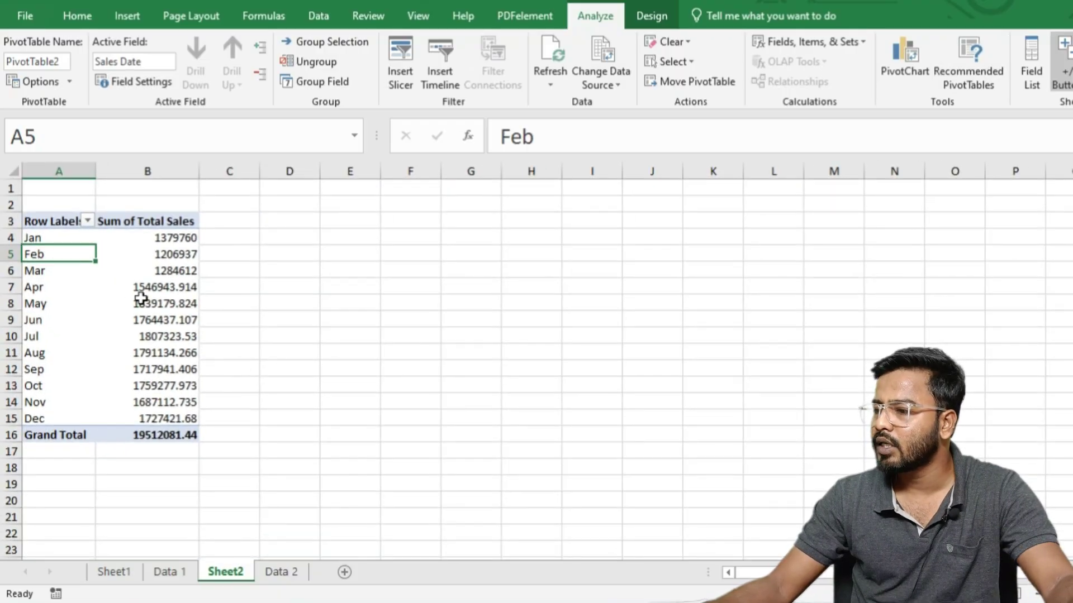
click(111, 572)
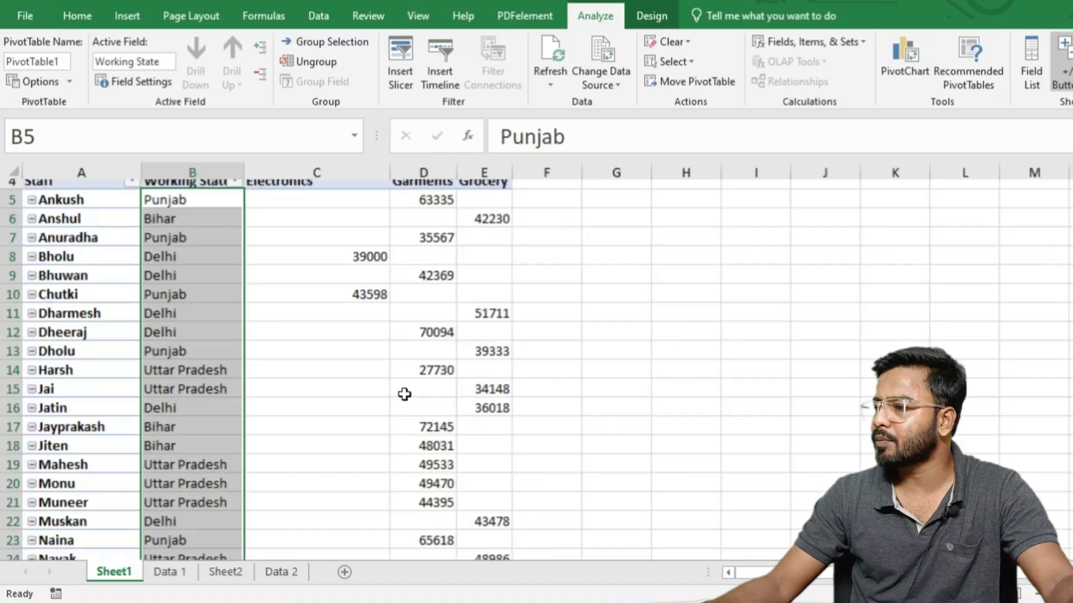
scroll(405, 395, down, 1)
click(1031, 66)
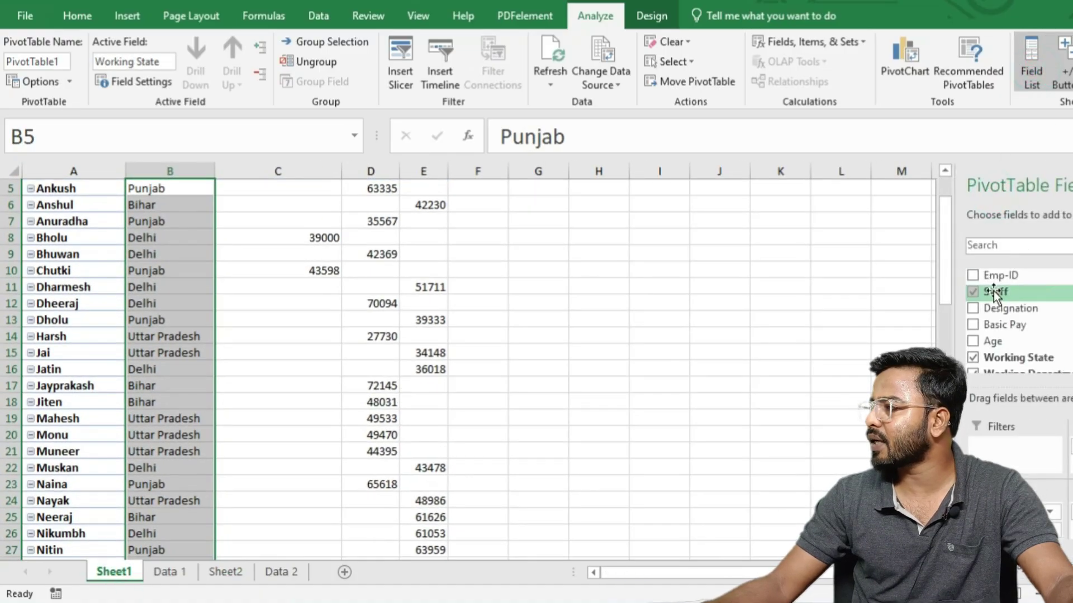
click(971, 292)
click(974, 353)
scroll(977, 346, down, 1)
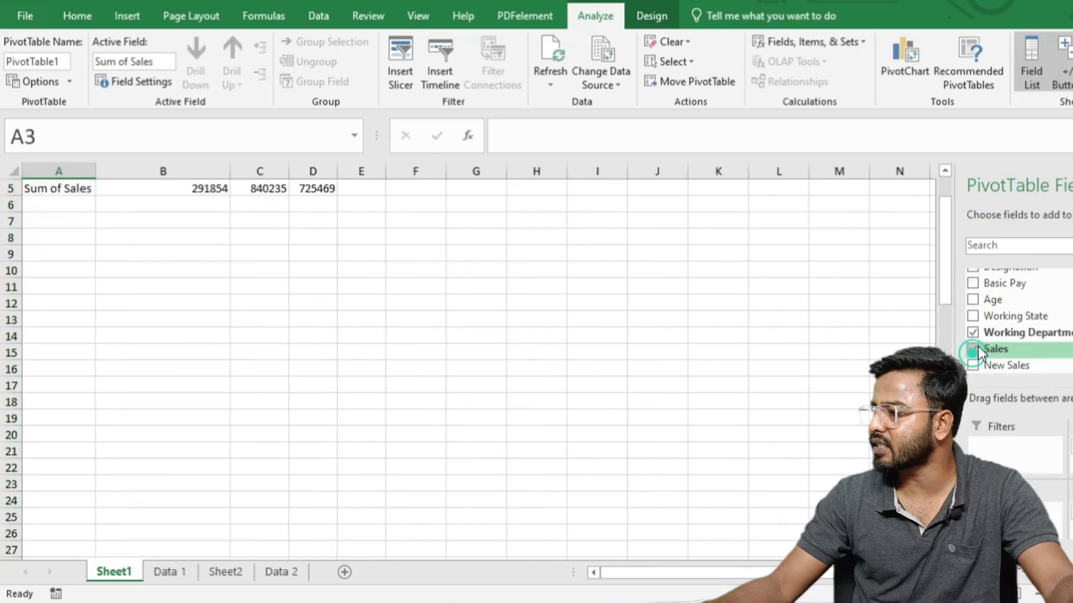
scroll(978, 346, down, 1)
click(977, 324)
click(975, 311)
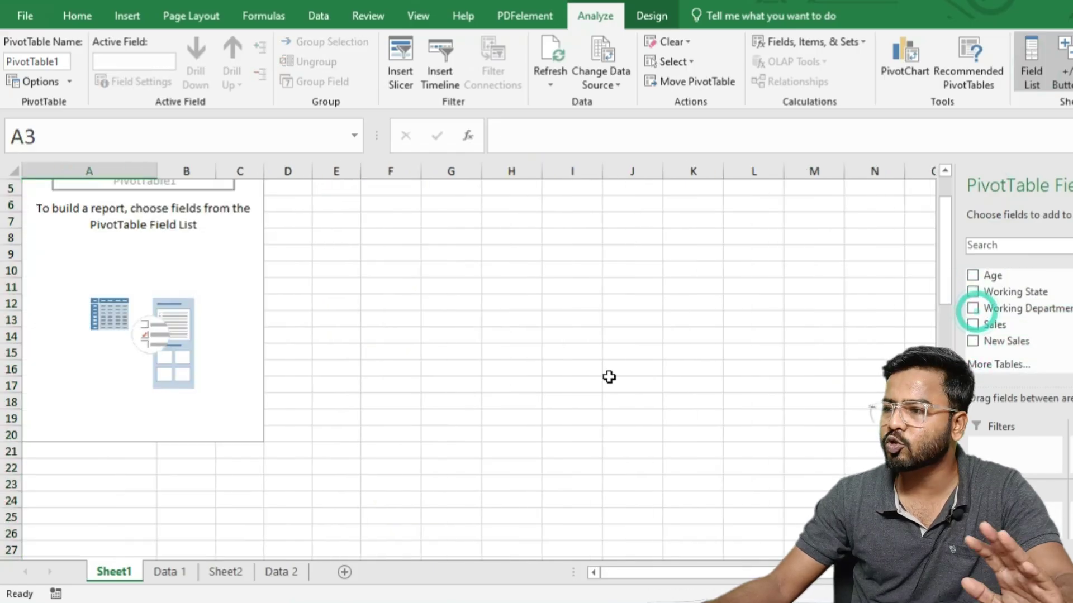
scroll(609, 377, up, 2)
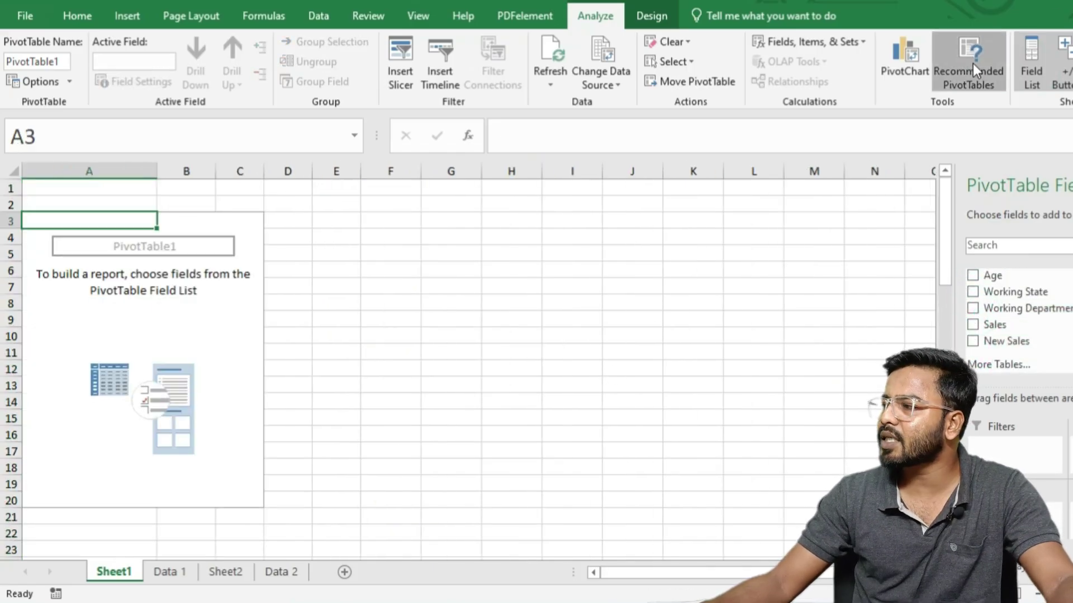
Fill the empty PivotTable with the recommended layout summing New Sales, Sales and Basic Pay by Working Department and Staff.
click(973, 63)
drag(587, 186, 518, 189)
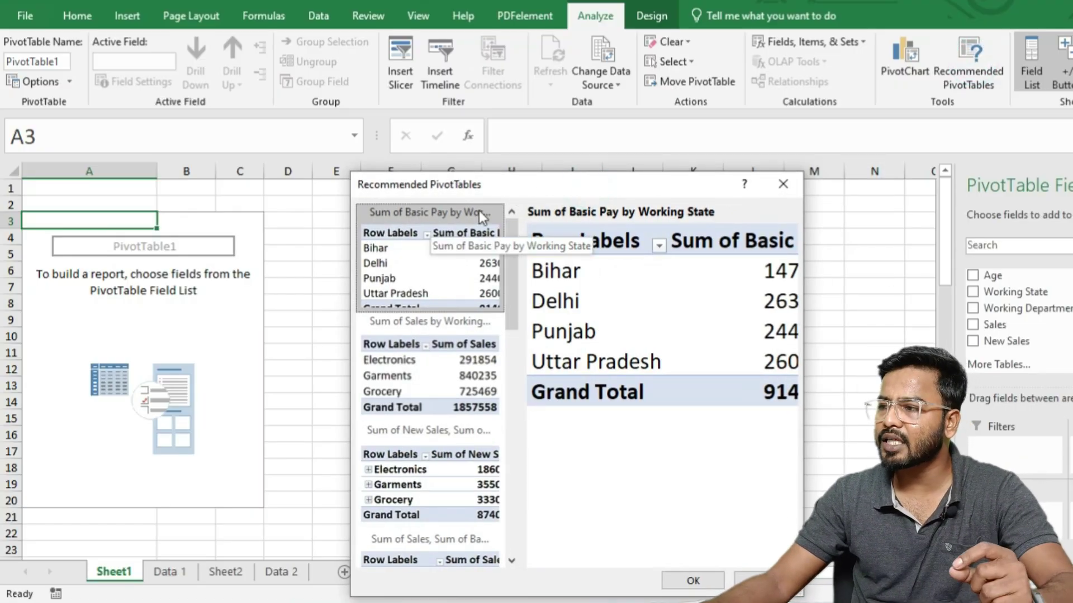
click(417, 492)
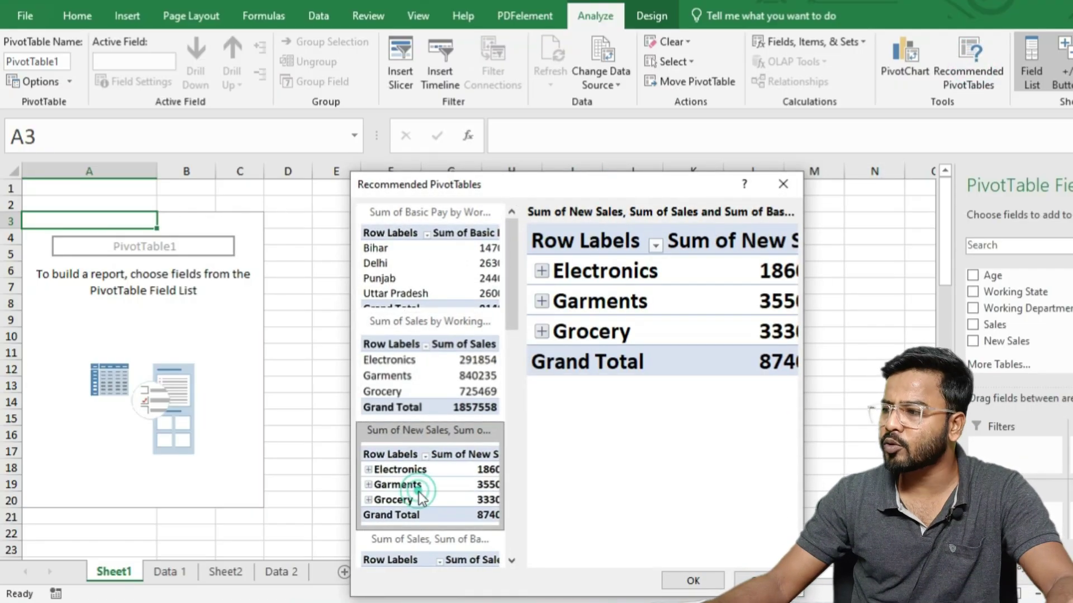
click(693, 580)
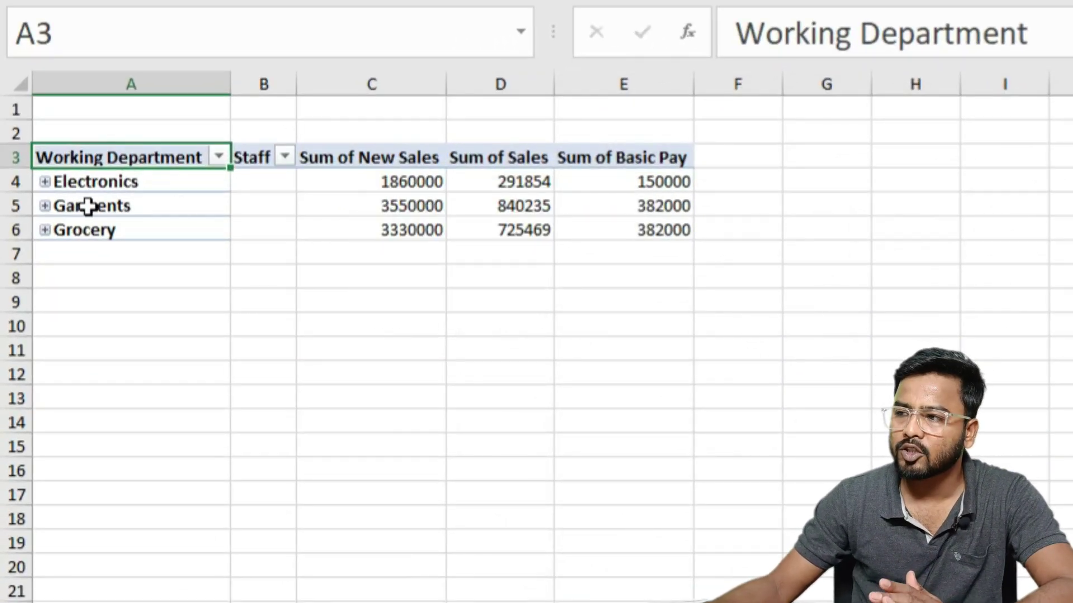
Expand the Electronics department to view its staff, collapse it, and return from Data 1 to the Sheet1 PivotTable.
click(45, 181)
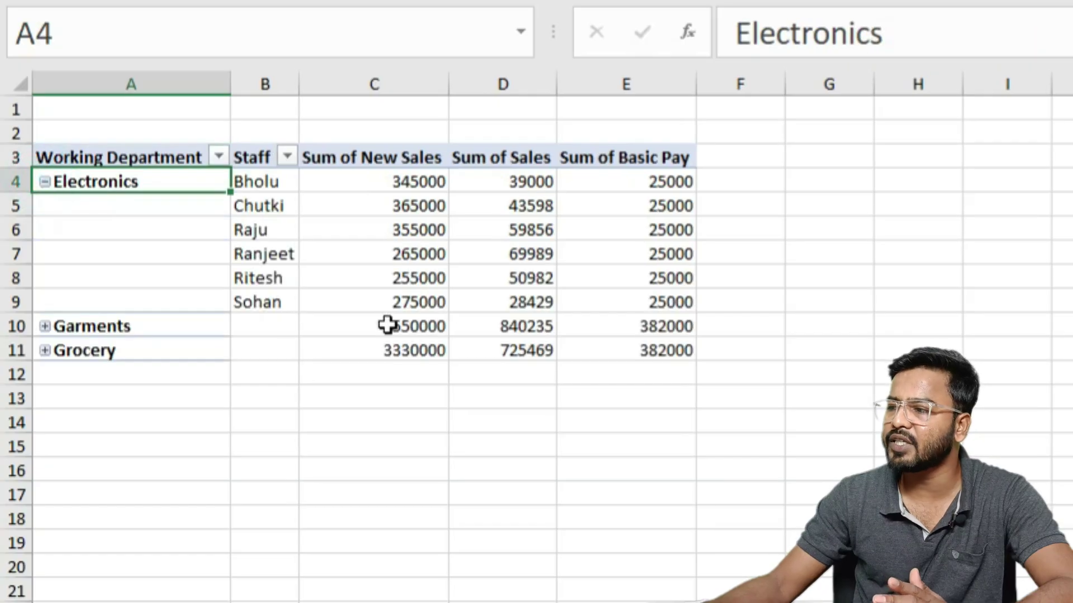
click(45, 181)
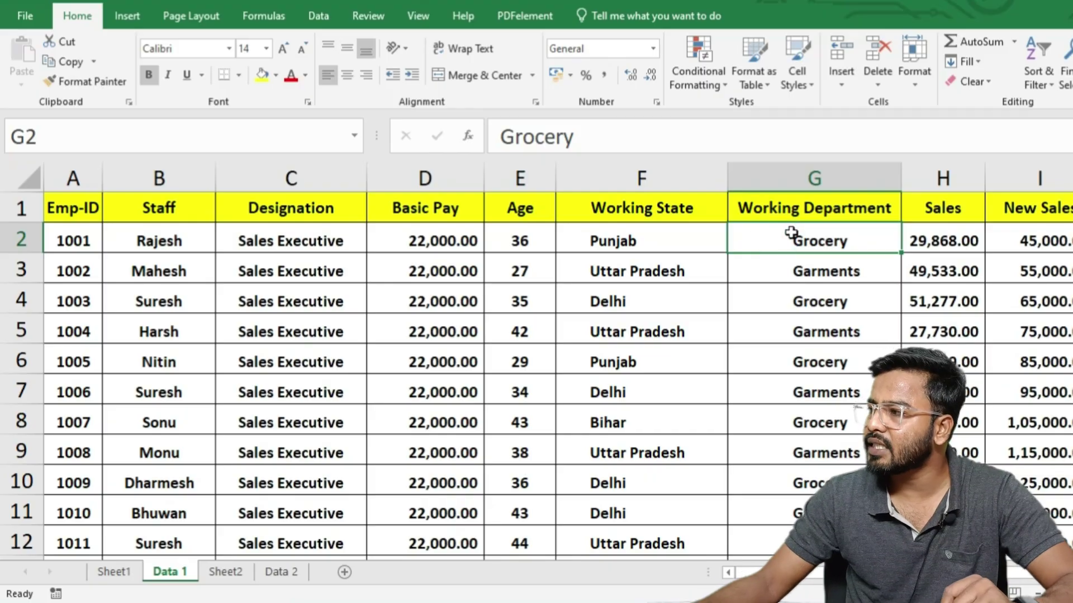
click(114, 572)
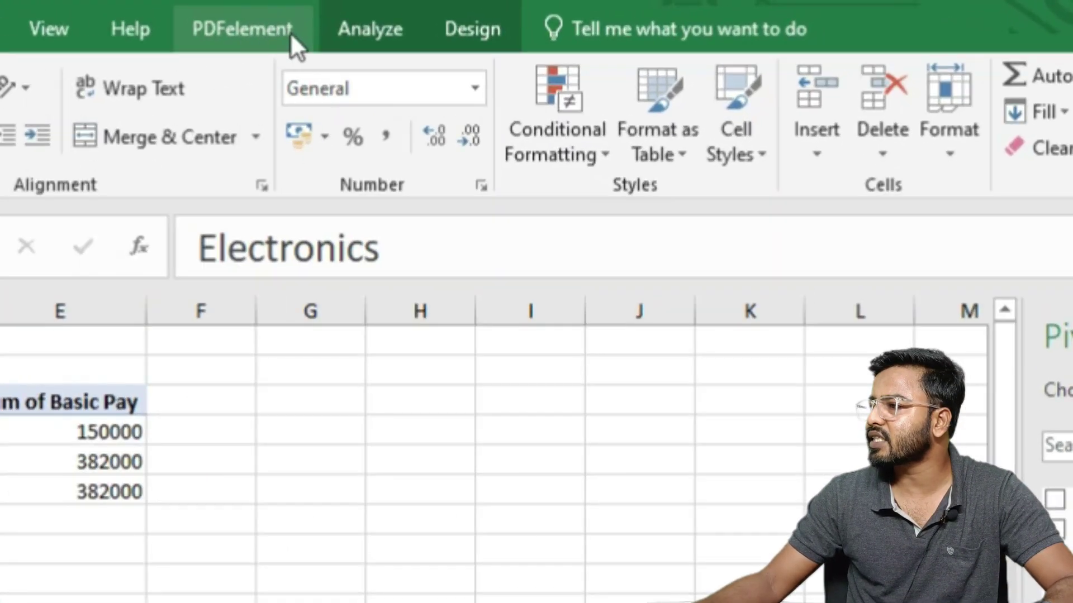
click(364, 35)
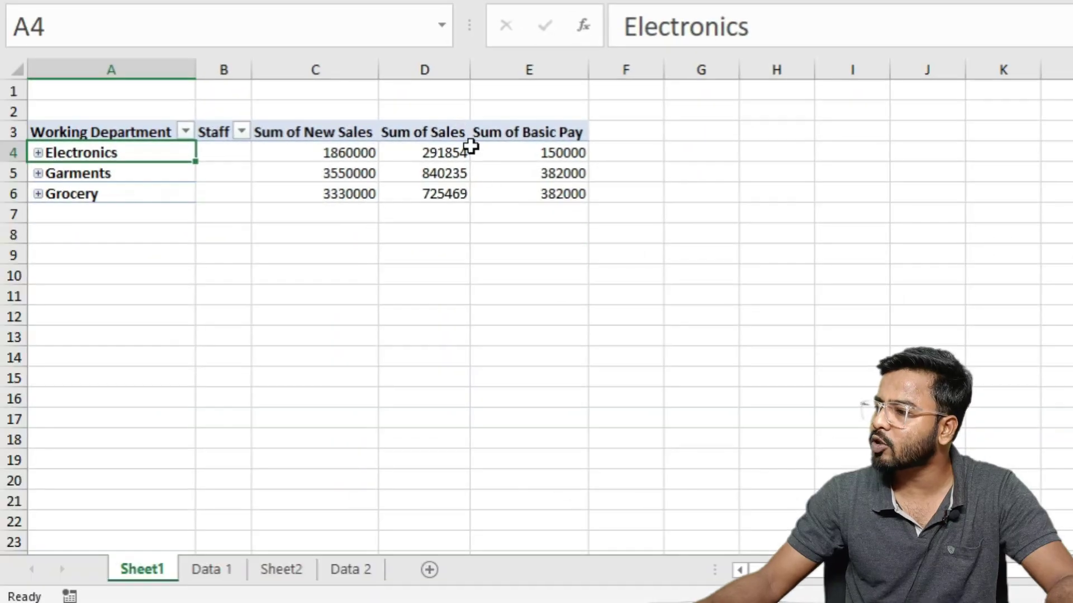
Expand the Electronics, Garments and Grocery departments to view their staff figures, and collapse all three again.
scroll(526, 207, up, 5)
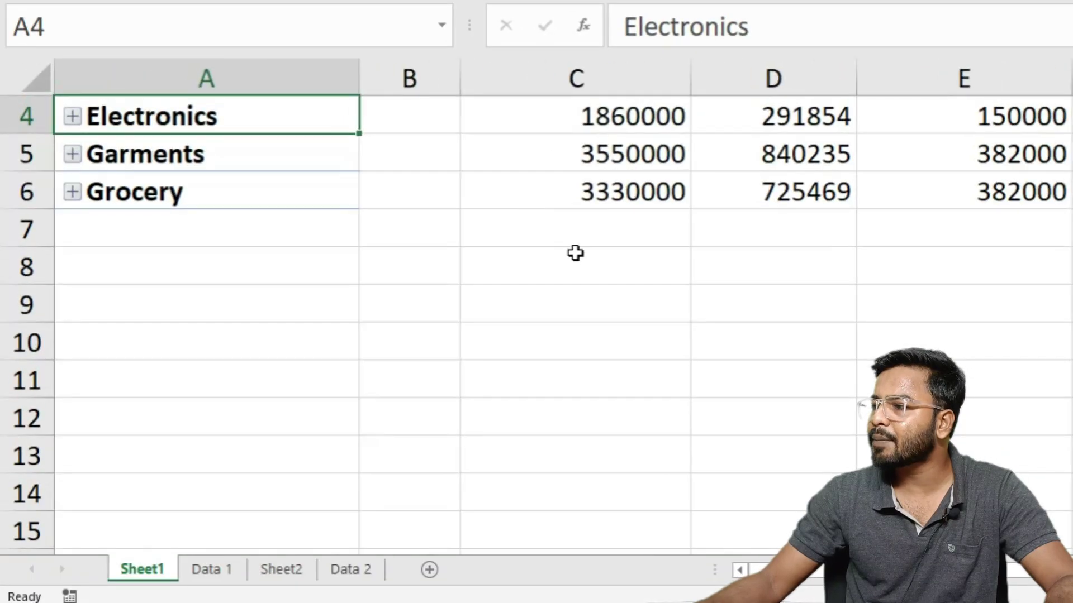
scroll(573, 250, up, 1)
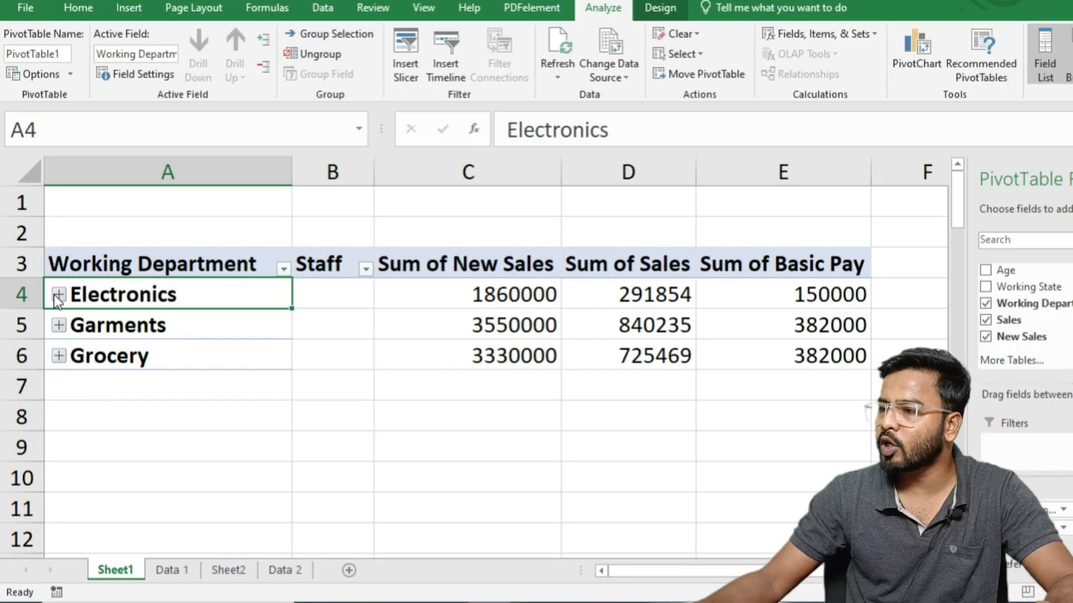
click(58, 295)
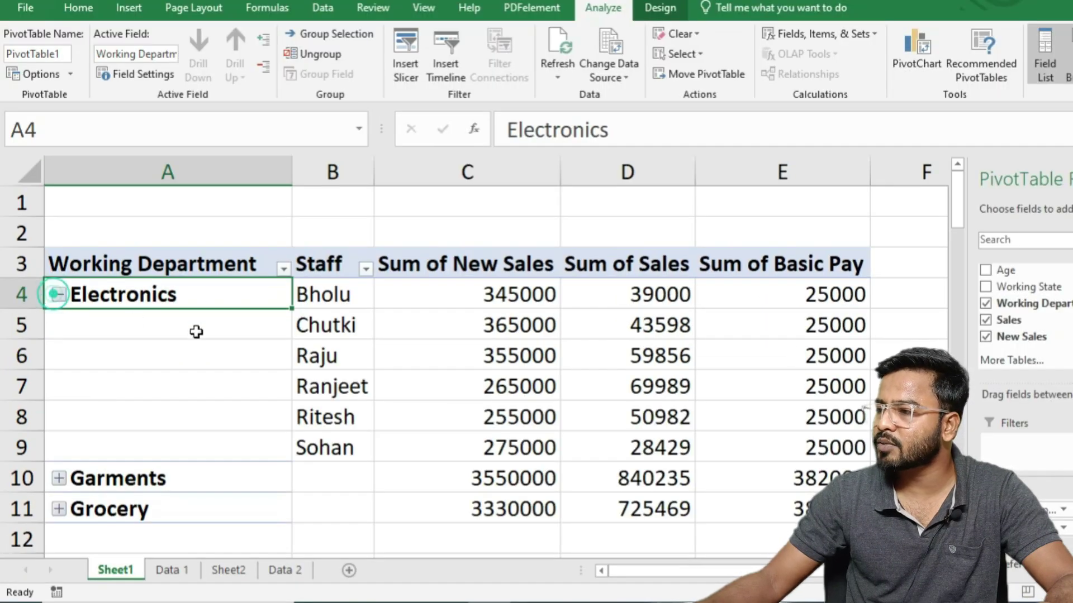
click(58, 478)
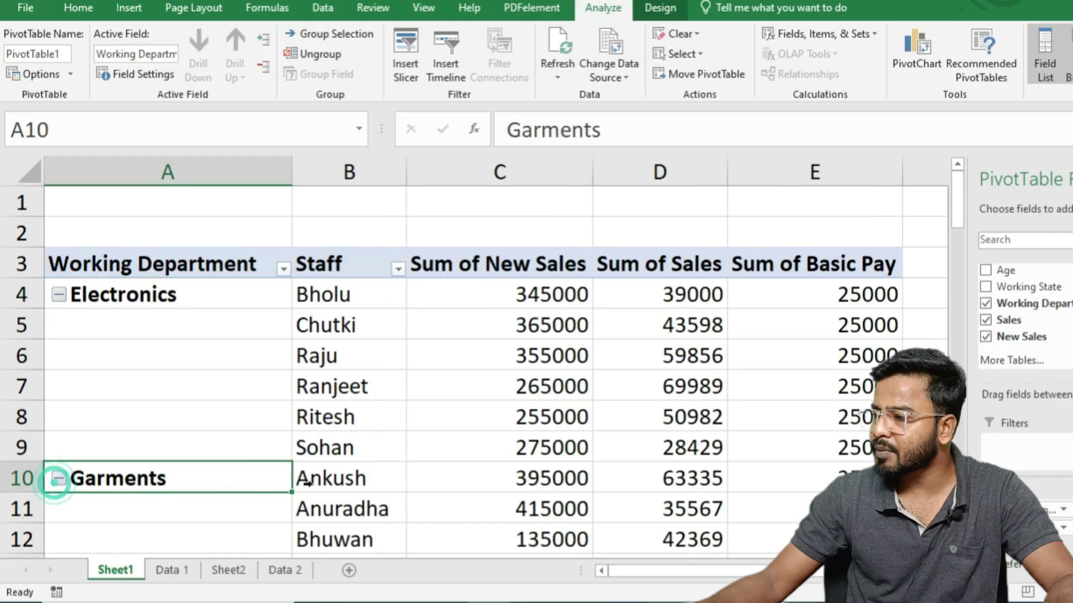
scroll(108, 480, down, 2)
click(59, 510)
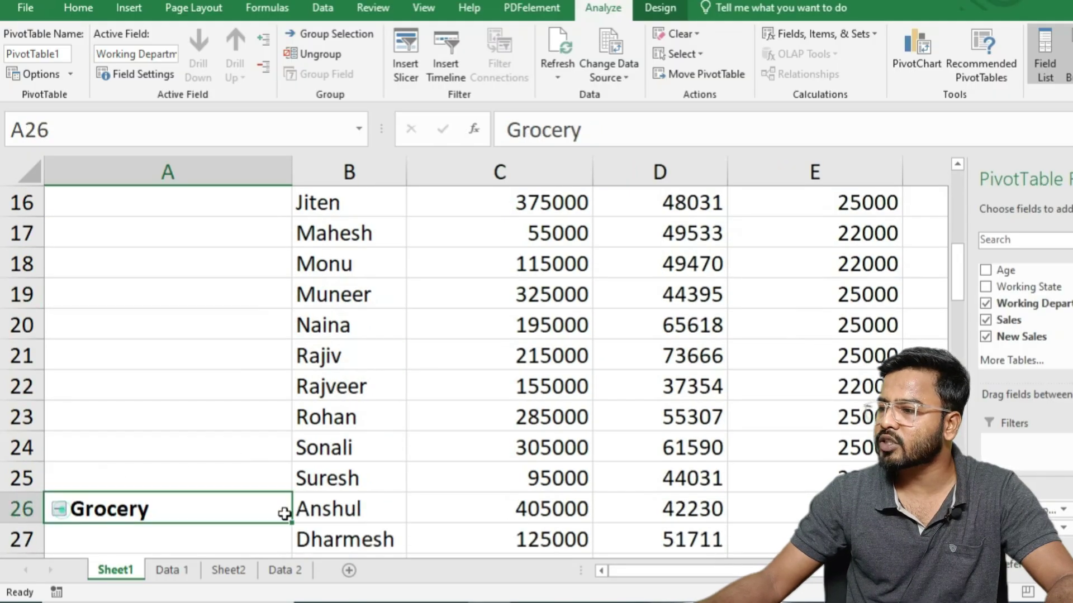
scroll(358, 469, up, 5)
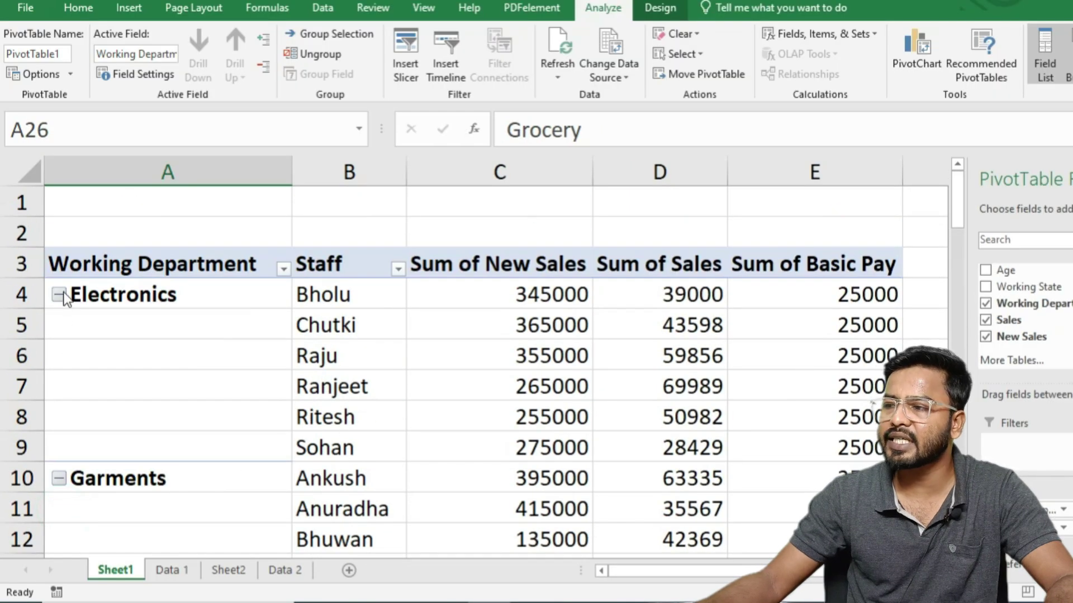
click(60, 296)
click(60, 326)
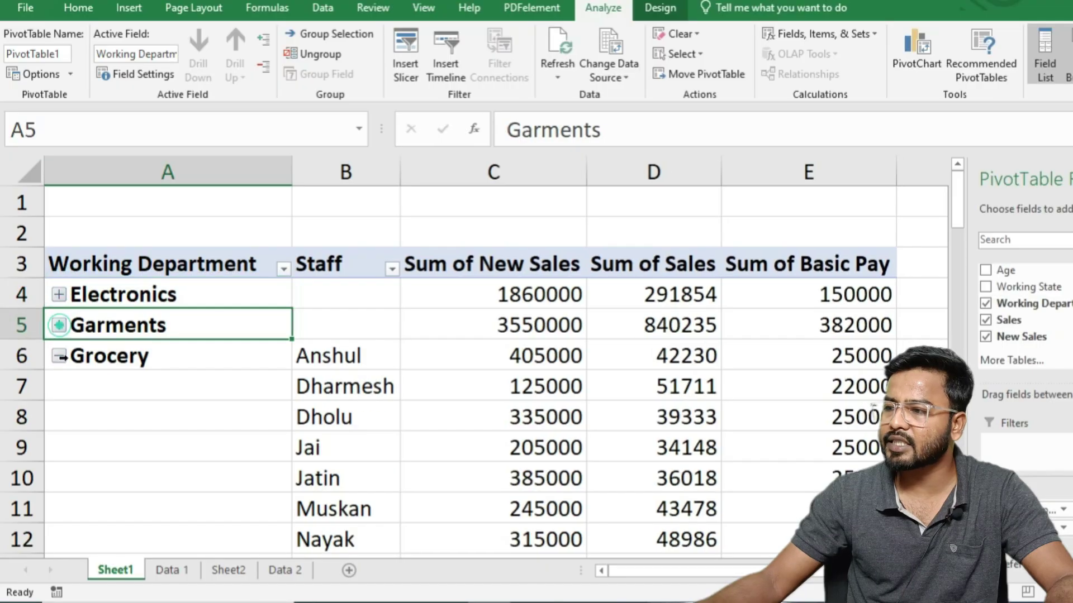
click(58, 356)
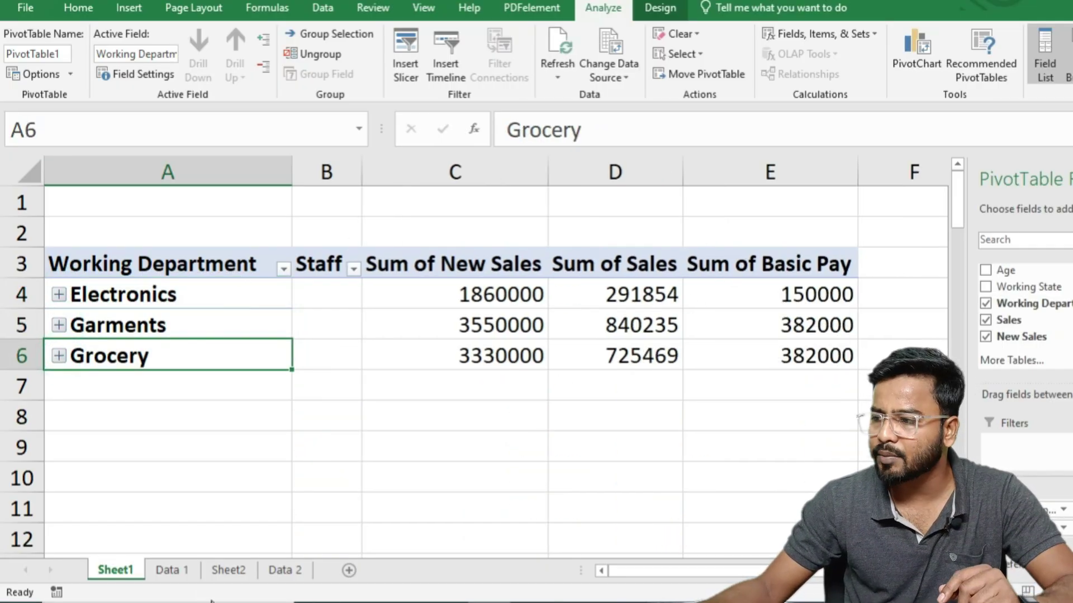
Review the source columns on Data 1 and compare them with the Electronics totals in the Sheet1 PivotTable.
click(171, 571)
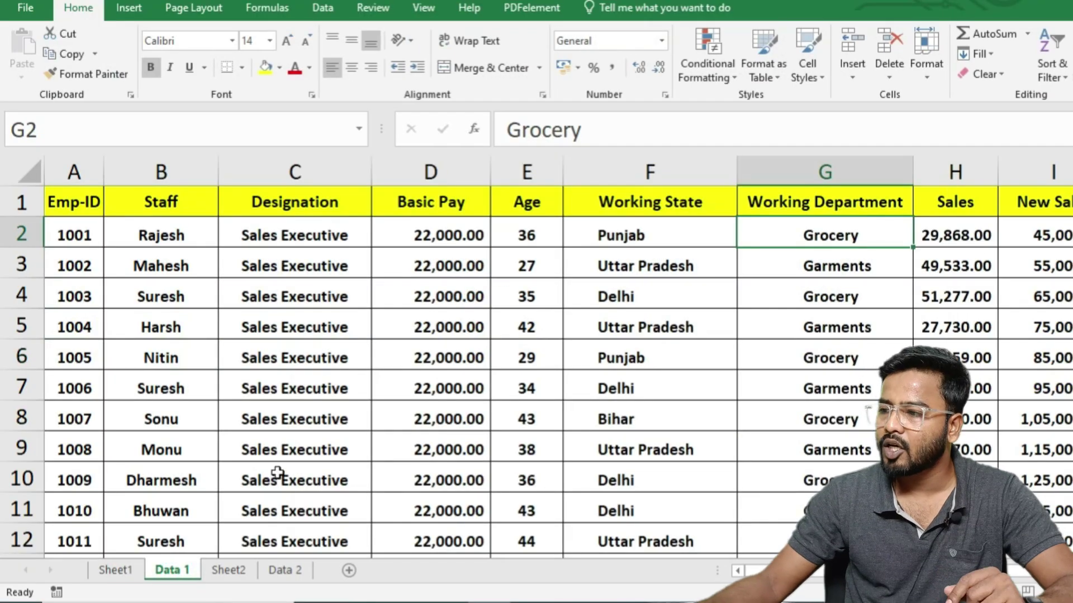
click(118, 570)
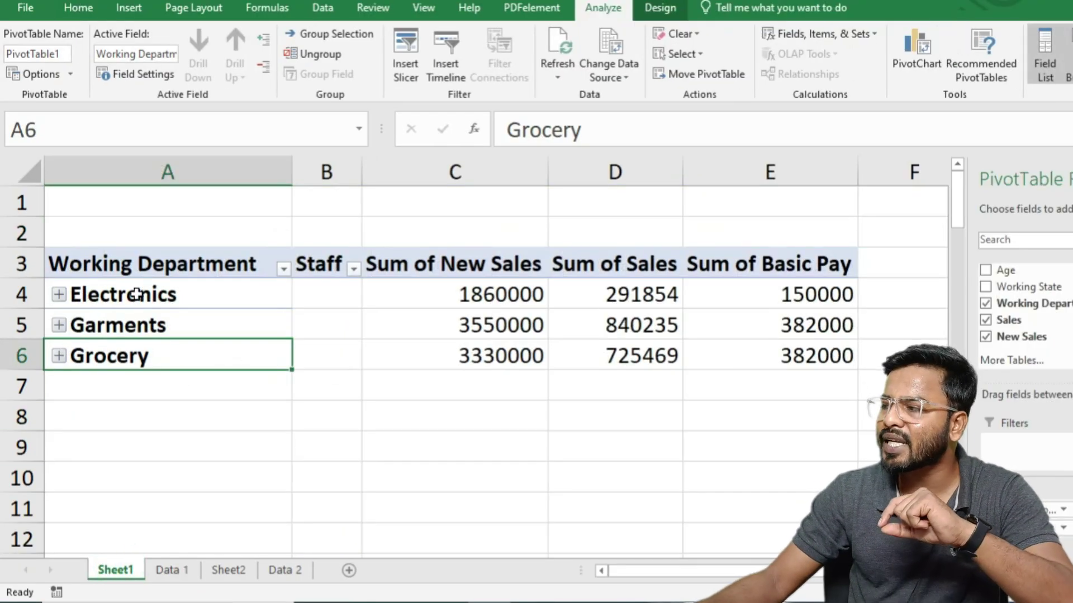
click(782, 295)
click(462, 295)
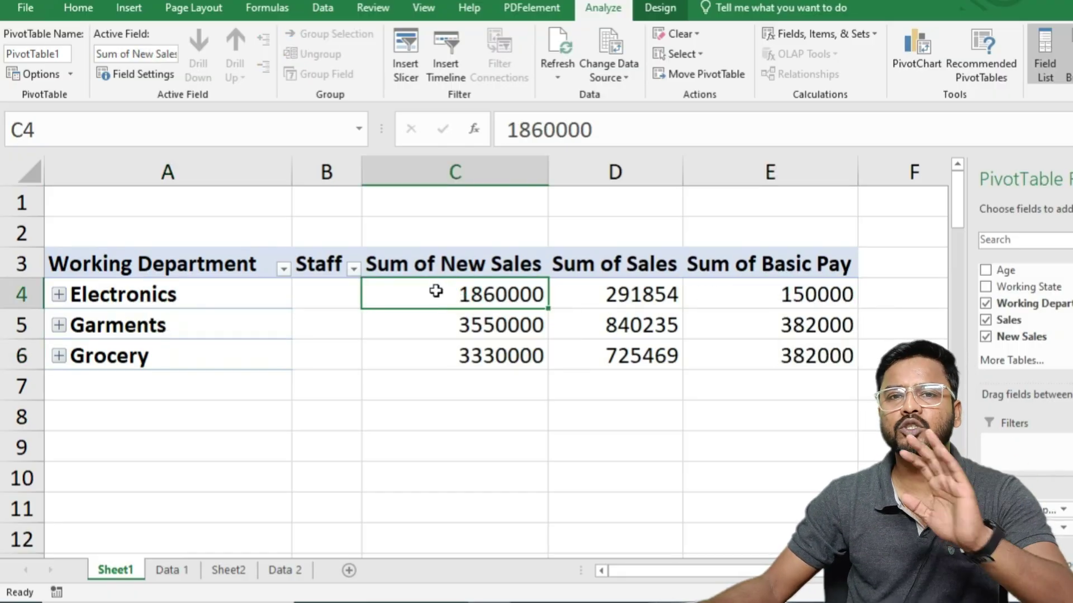
mouse_move(436, 290)
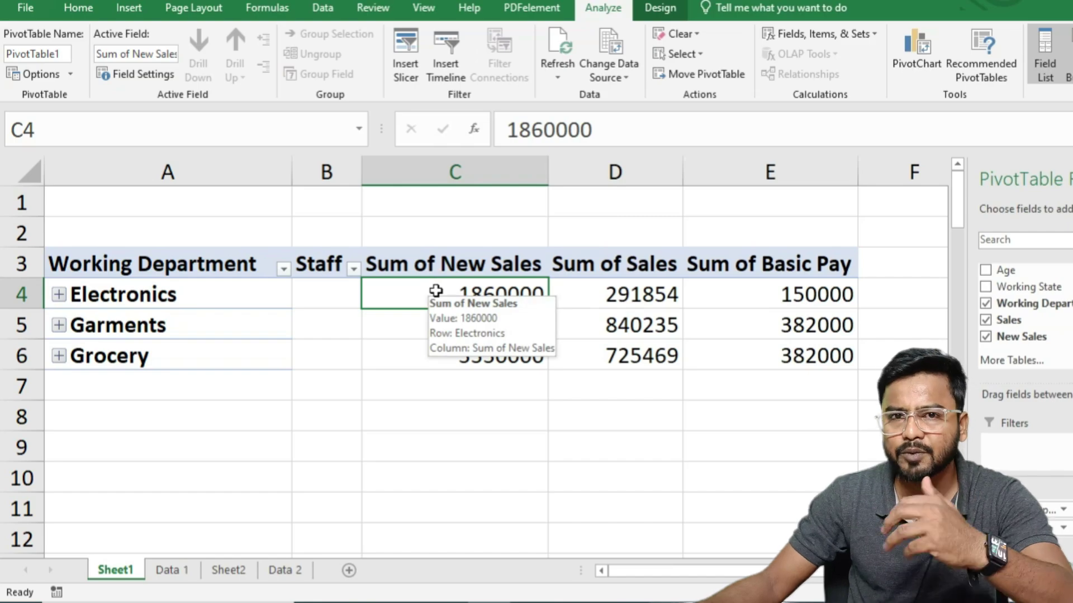
Start a new calculated field for the PivotTable and name it Incentive.
click(815, 293)
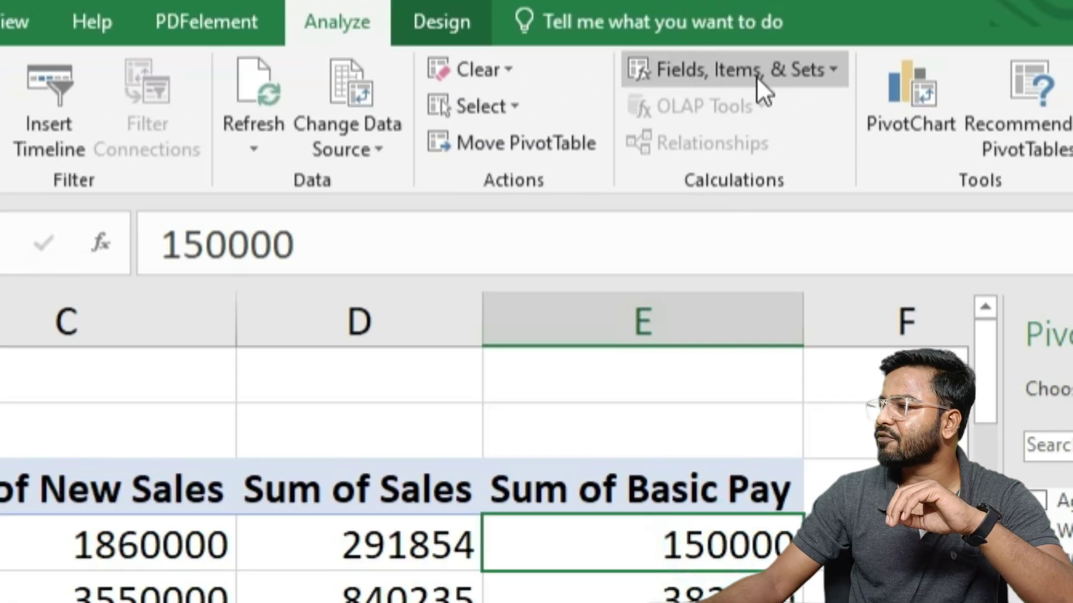
click(793, 73)
click(726, 105)
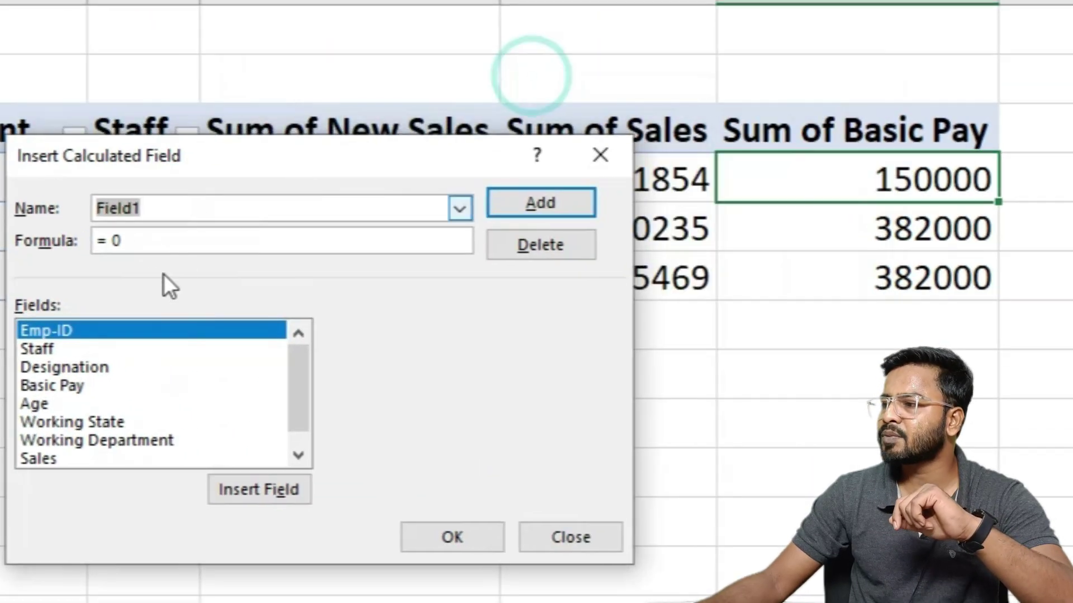
text(Ind)
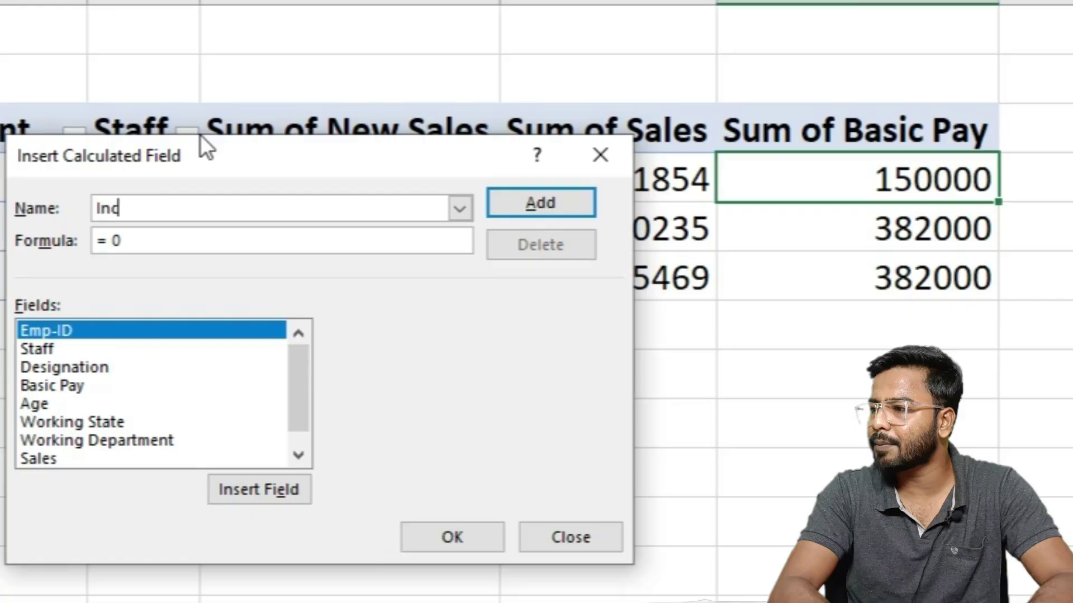
text(entive)
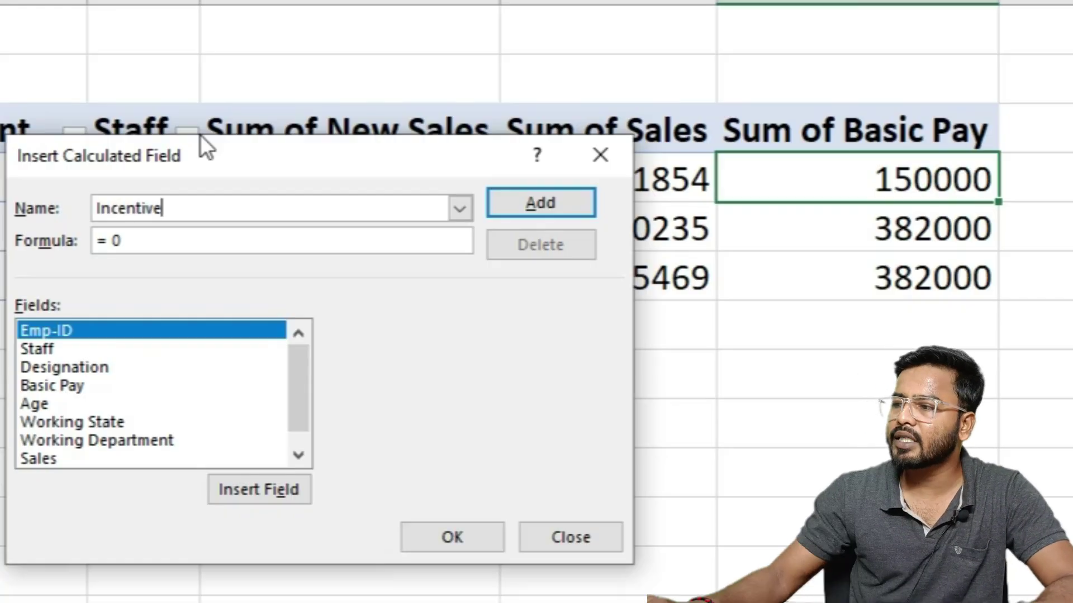
Give the Incentive field the formula = Sales*5% and add it to the PivotTable.
click(154, 242)
key(BackSpace)
key(BackSpace)
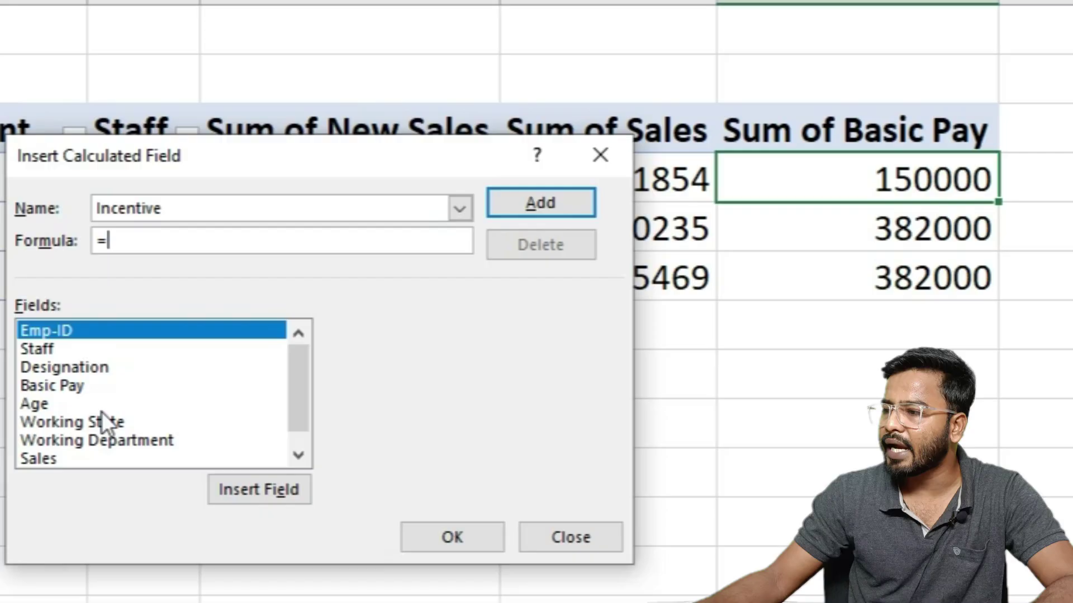
click(44, 457)
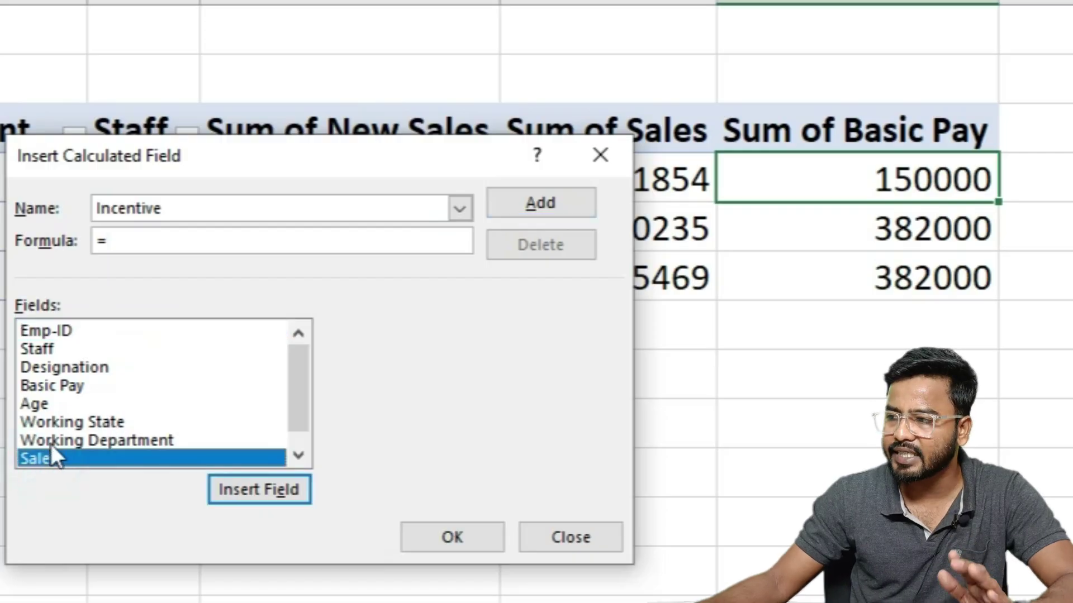
click(240, 487)
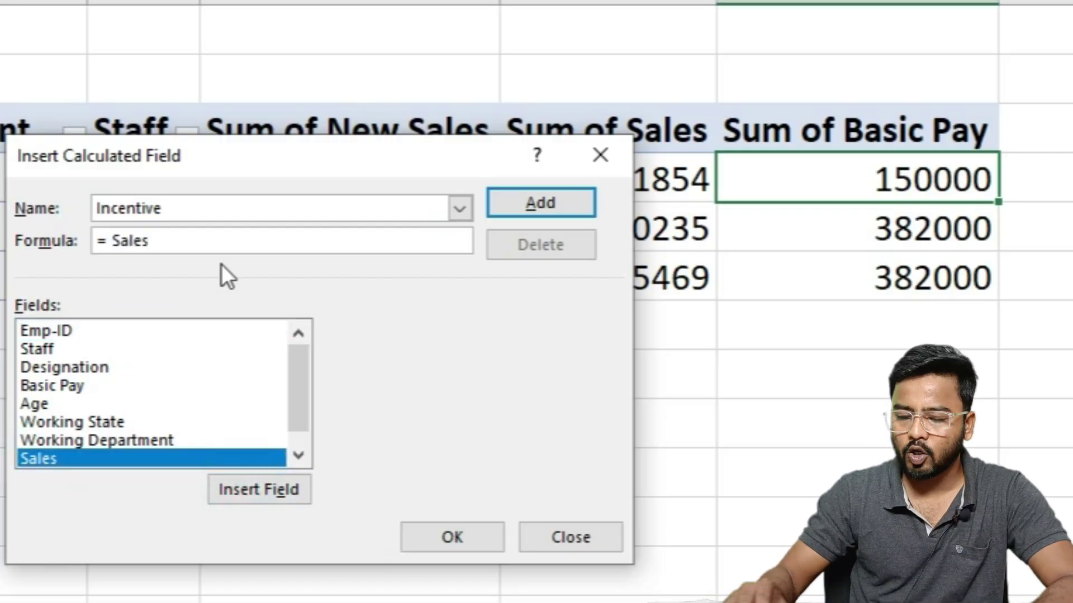
text(*5%)
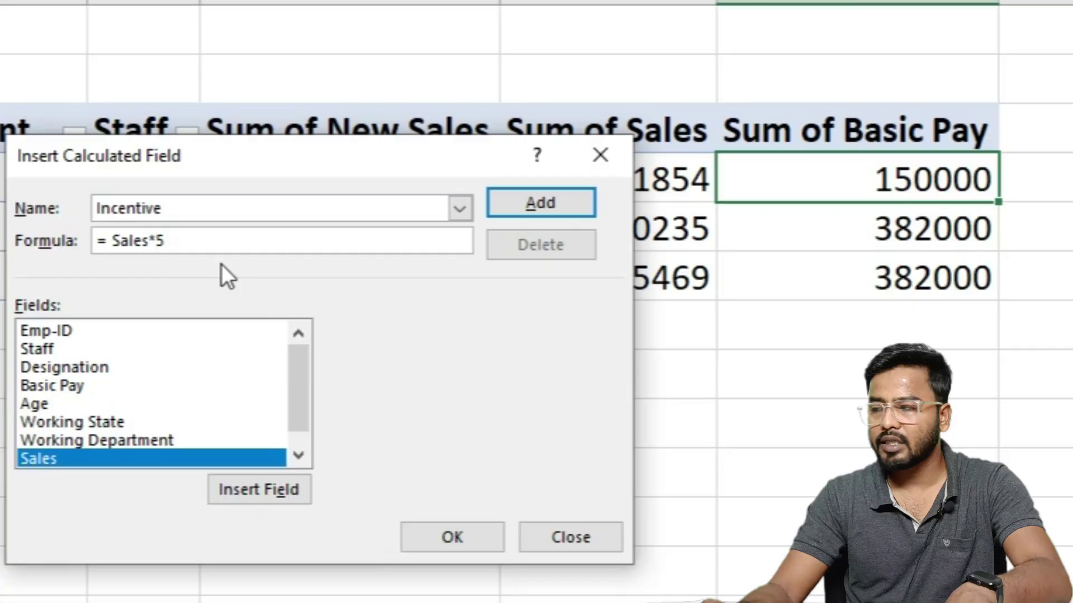
click(463, 539)
drag(630, 602, 677, 602)
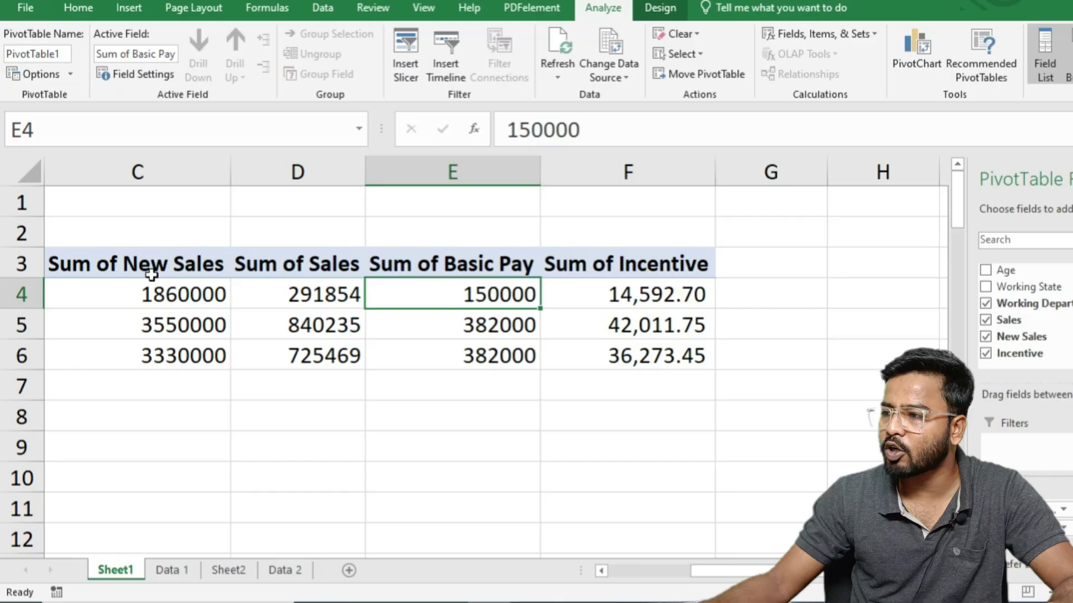
Examine the departments' Sum of Incentive values, and expand Electronics to inspect the incentive of each staff member.
click(152, 285)
drag(627, 289, 612, 357)
scroll(343, 458, down, 3)
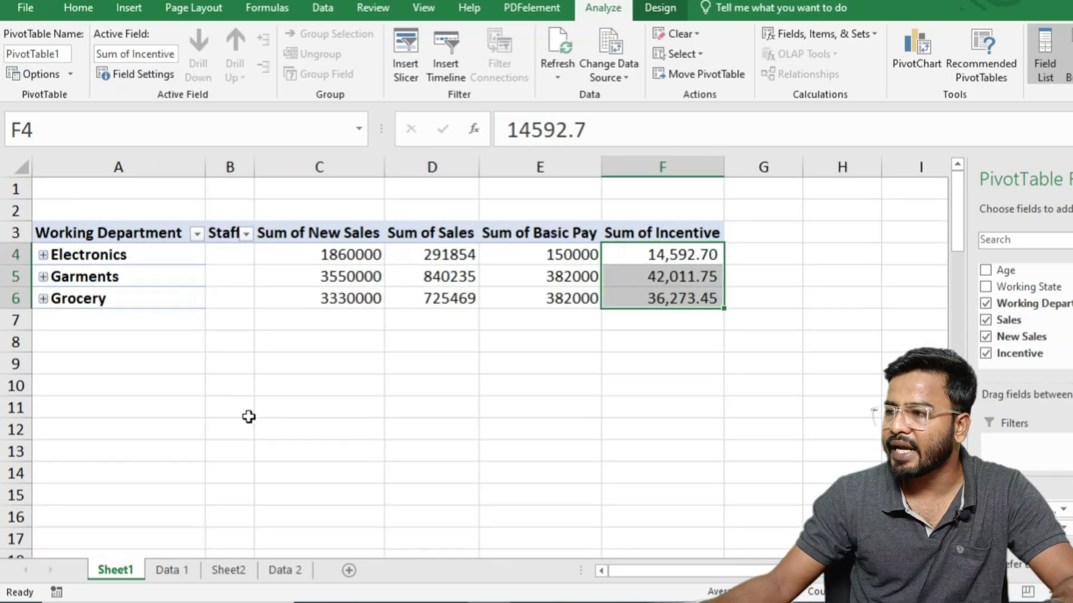
click(43, 256)
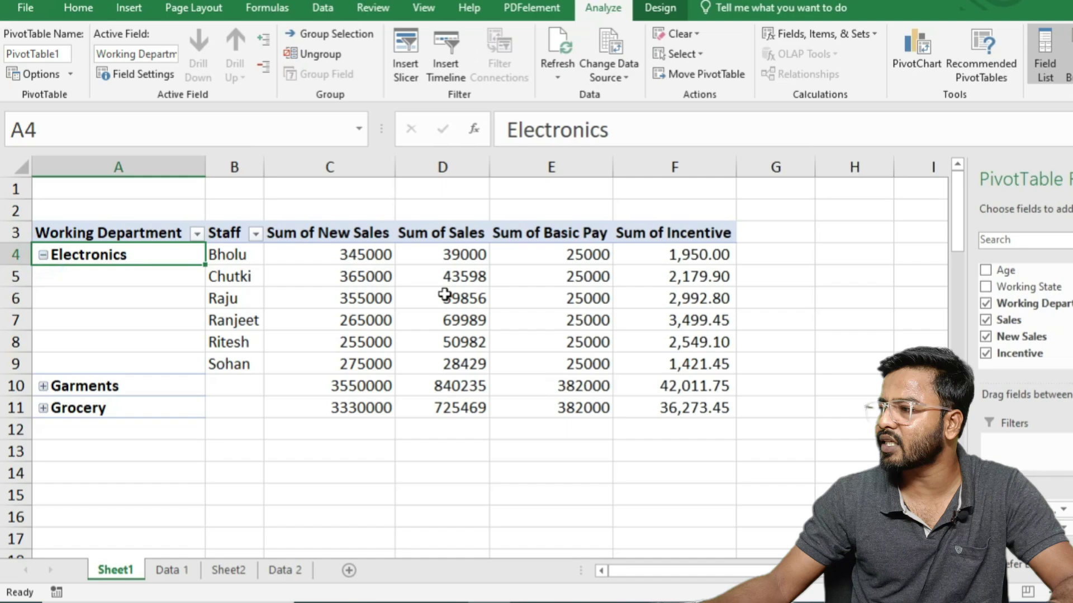
drag(674, 254, 670, 355)
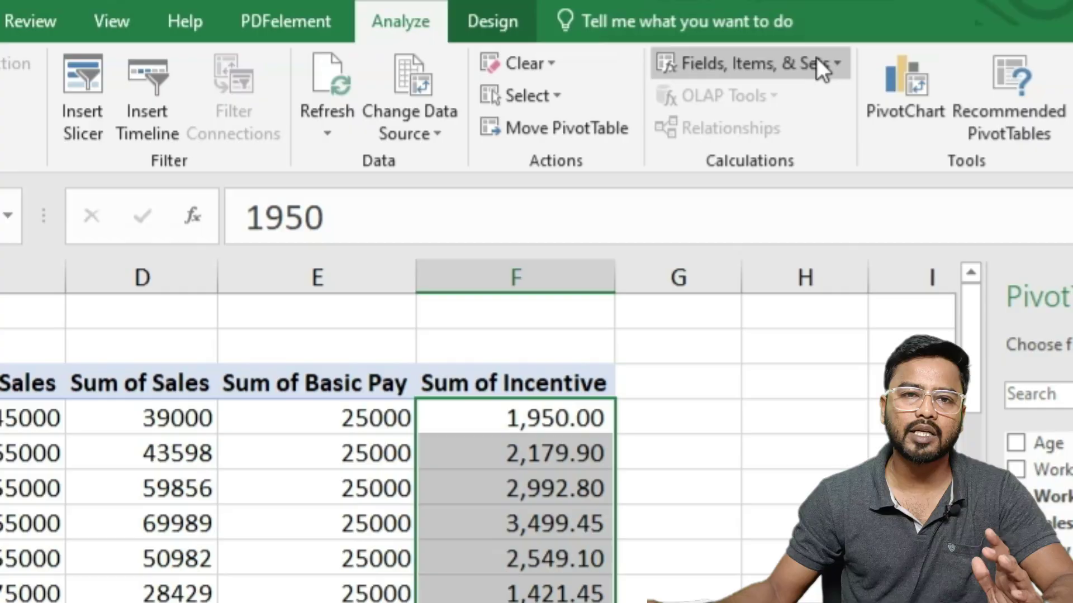
Open the PivotTable's Fields, Items & Sets options.
click(816, 58)
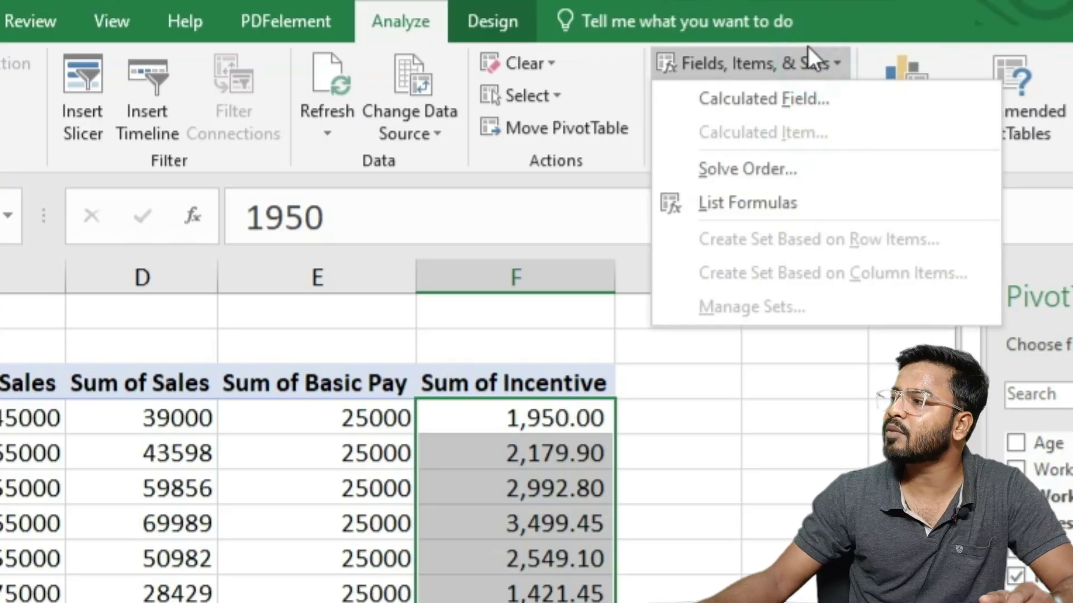